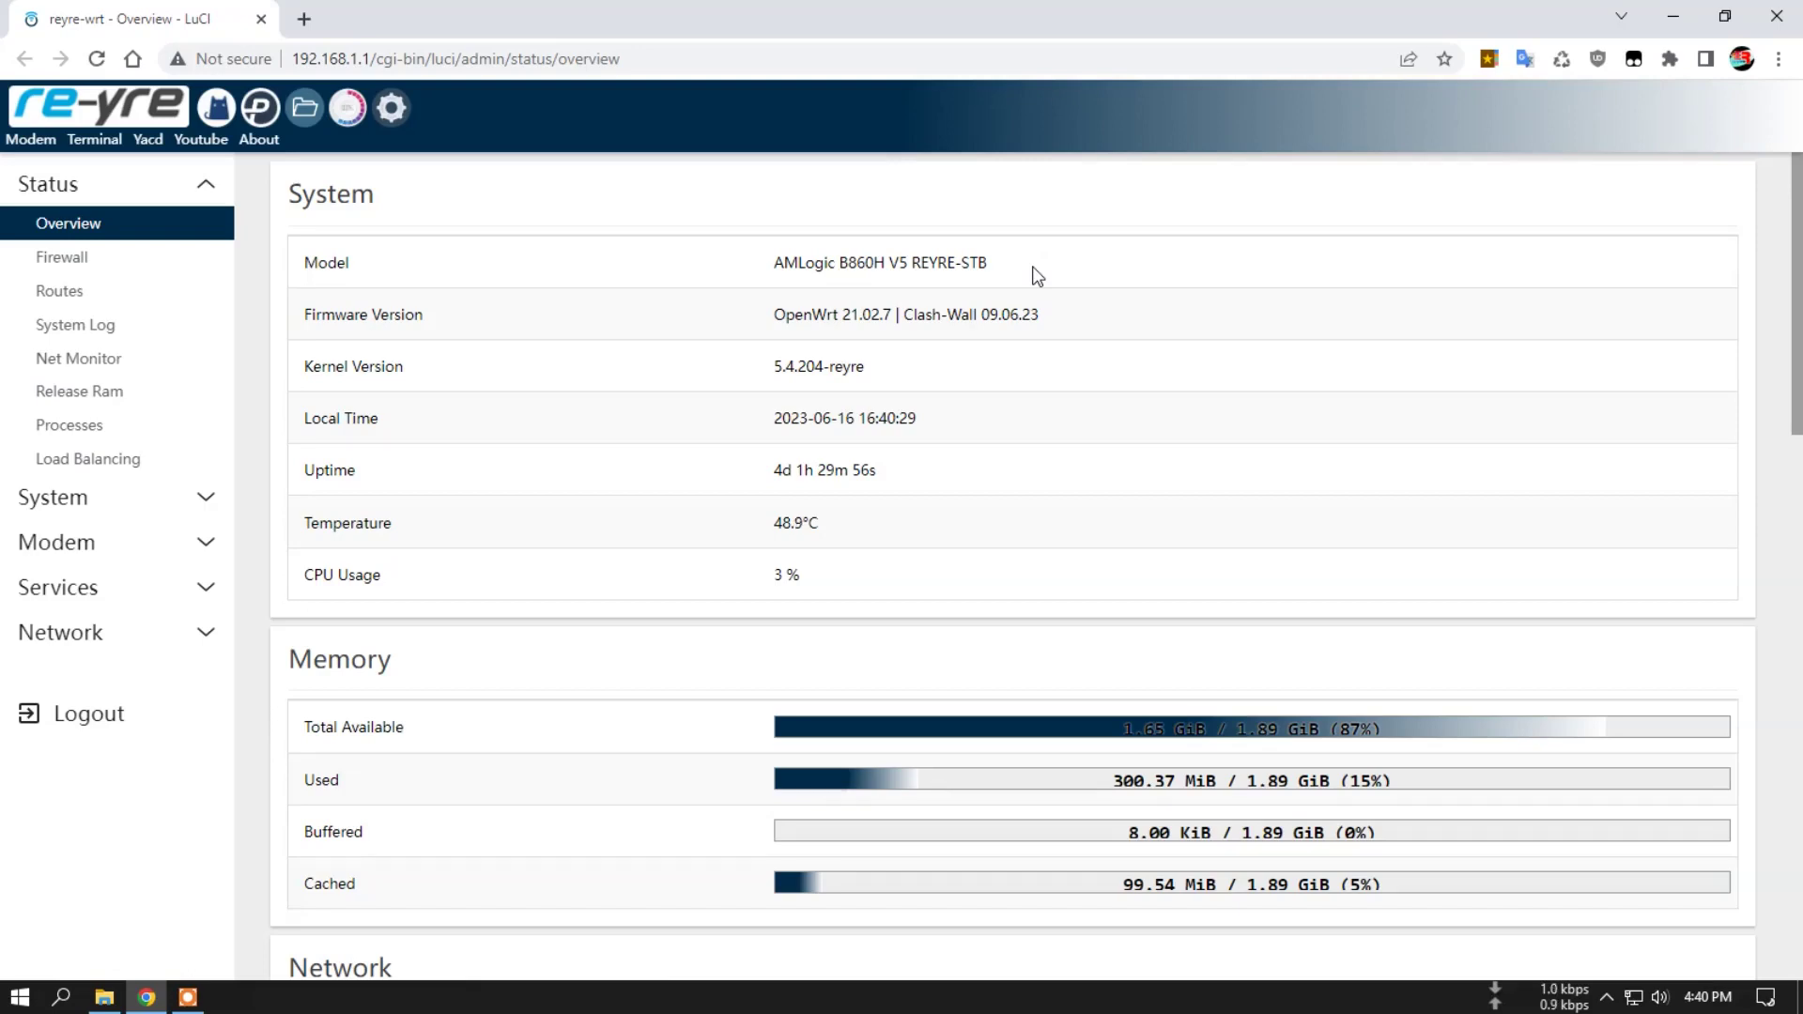
- Open Passwall from the router overview and examine its service status and main node settings
scroll(1037, 276, "down", 5)
scroll(1037, 276, "up", 5)
left_click(268, 109)
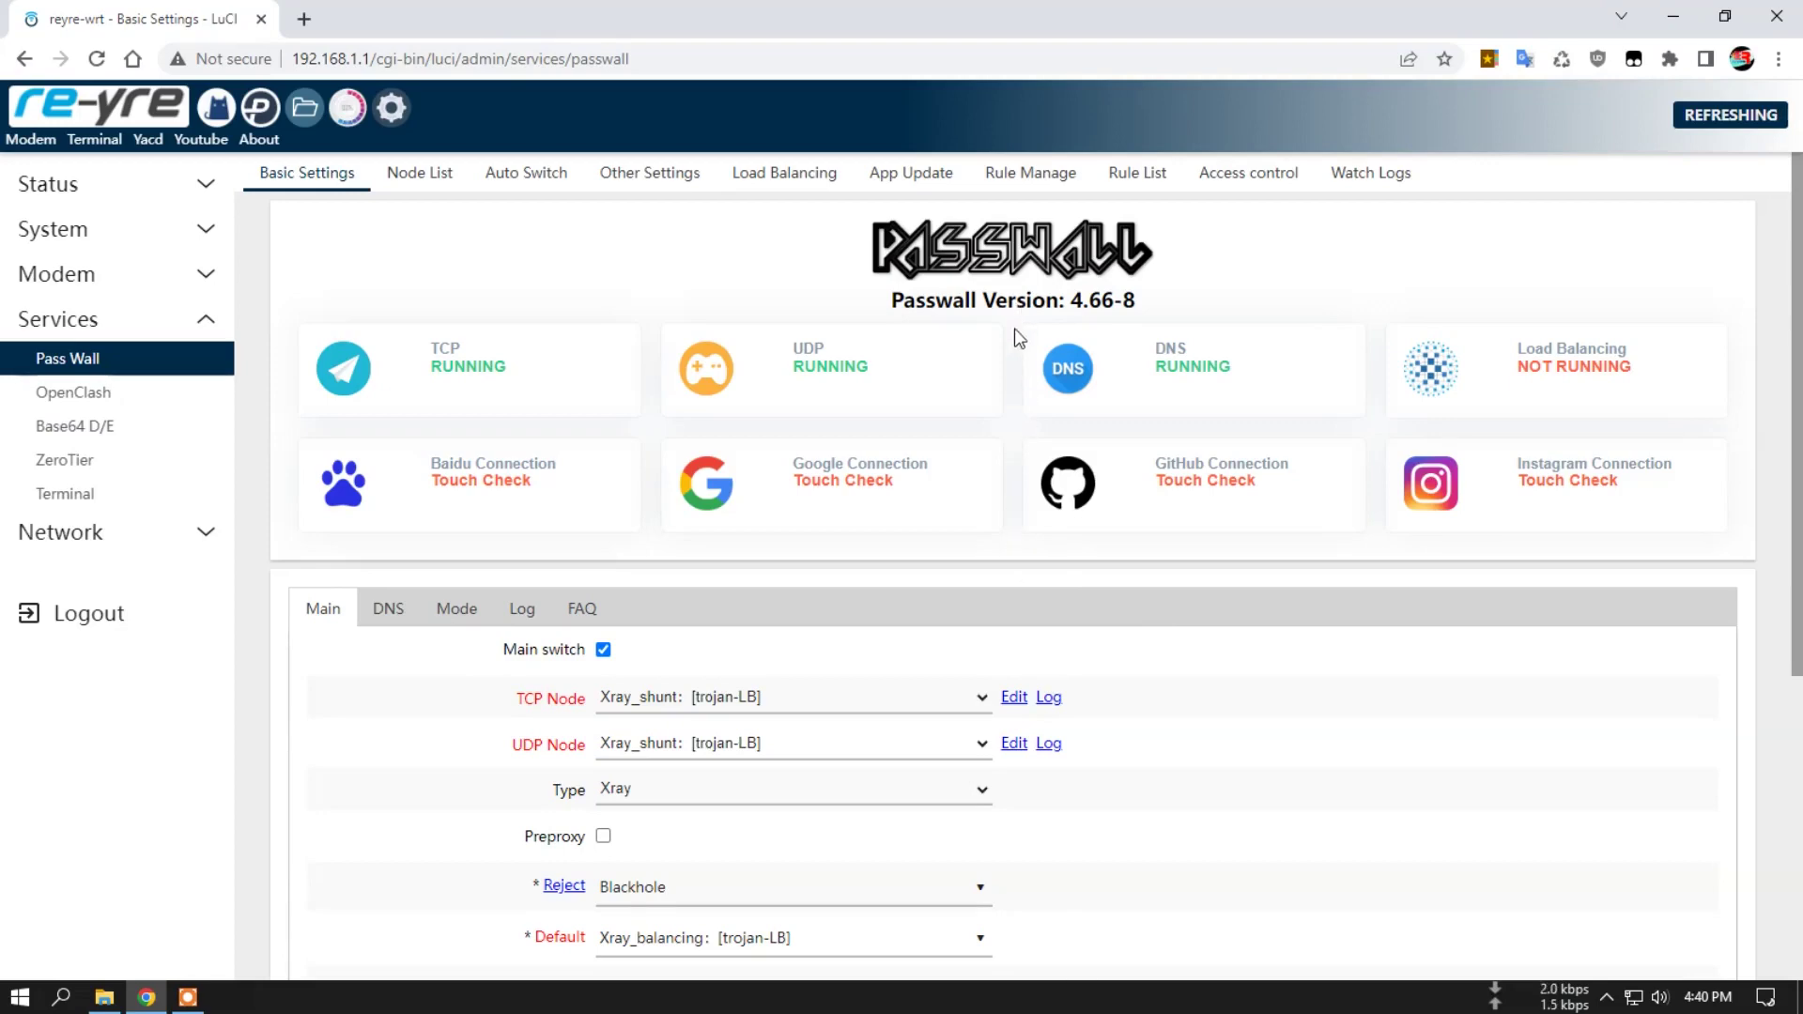
scroll(1019, 439, "down", 1)
scroll(1020, 438, "down", 3)
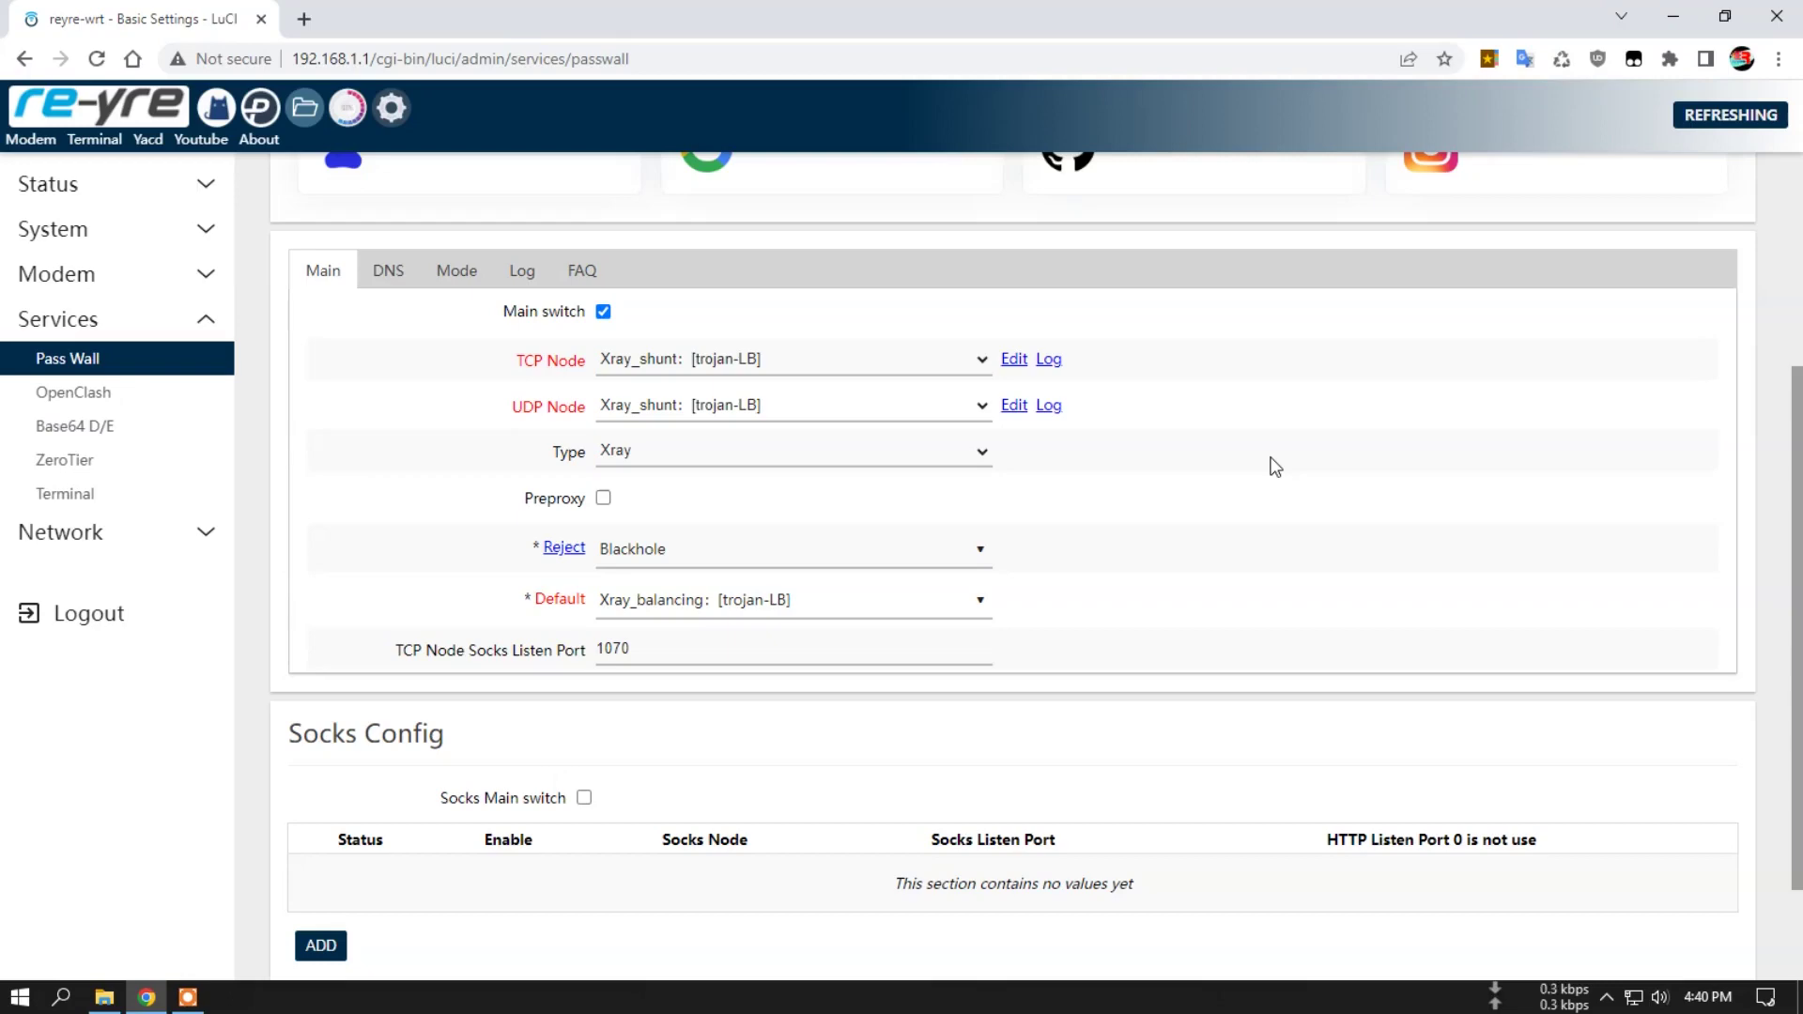
scroll(1268, 465, "up", 3)
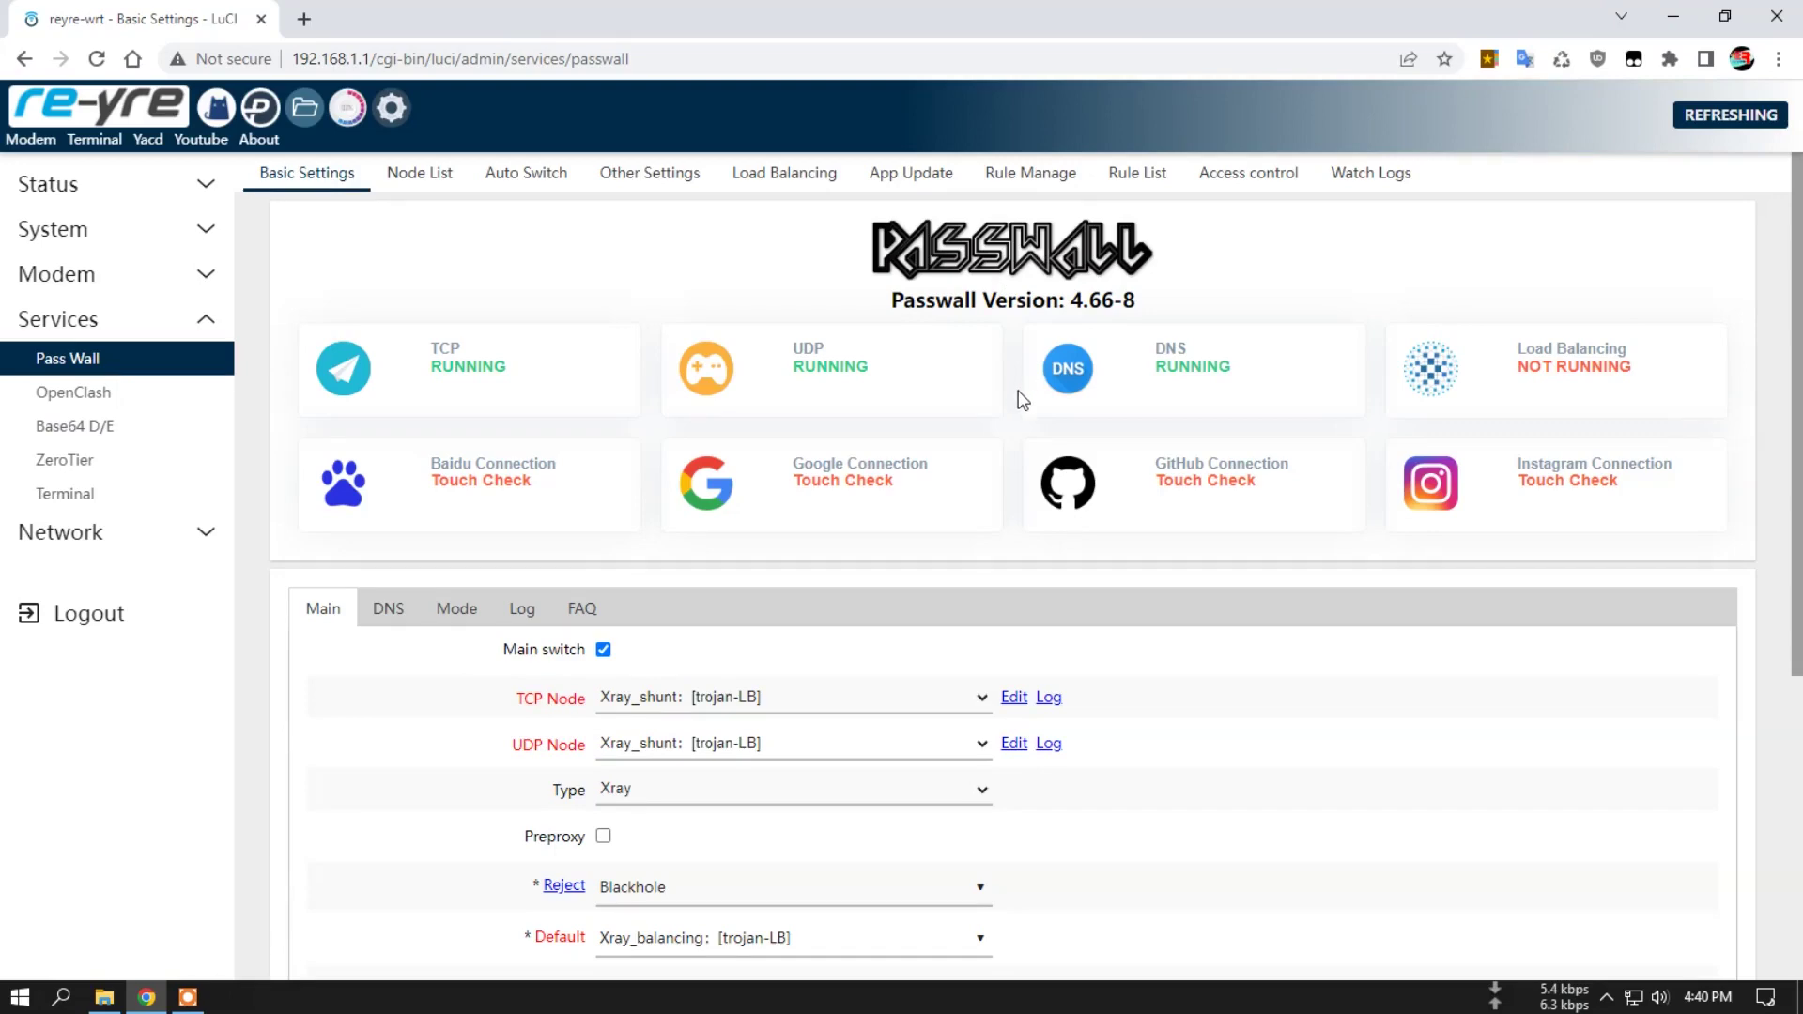
scroll(1021, 400, "down", 3)
scroll(1221, 658, "up", 3)
- Open the Reject shunt rule from Passwall's rule management and examine its domain and IP lists
left_click(1013, 180)
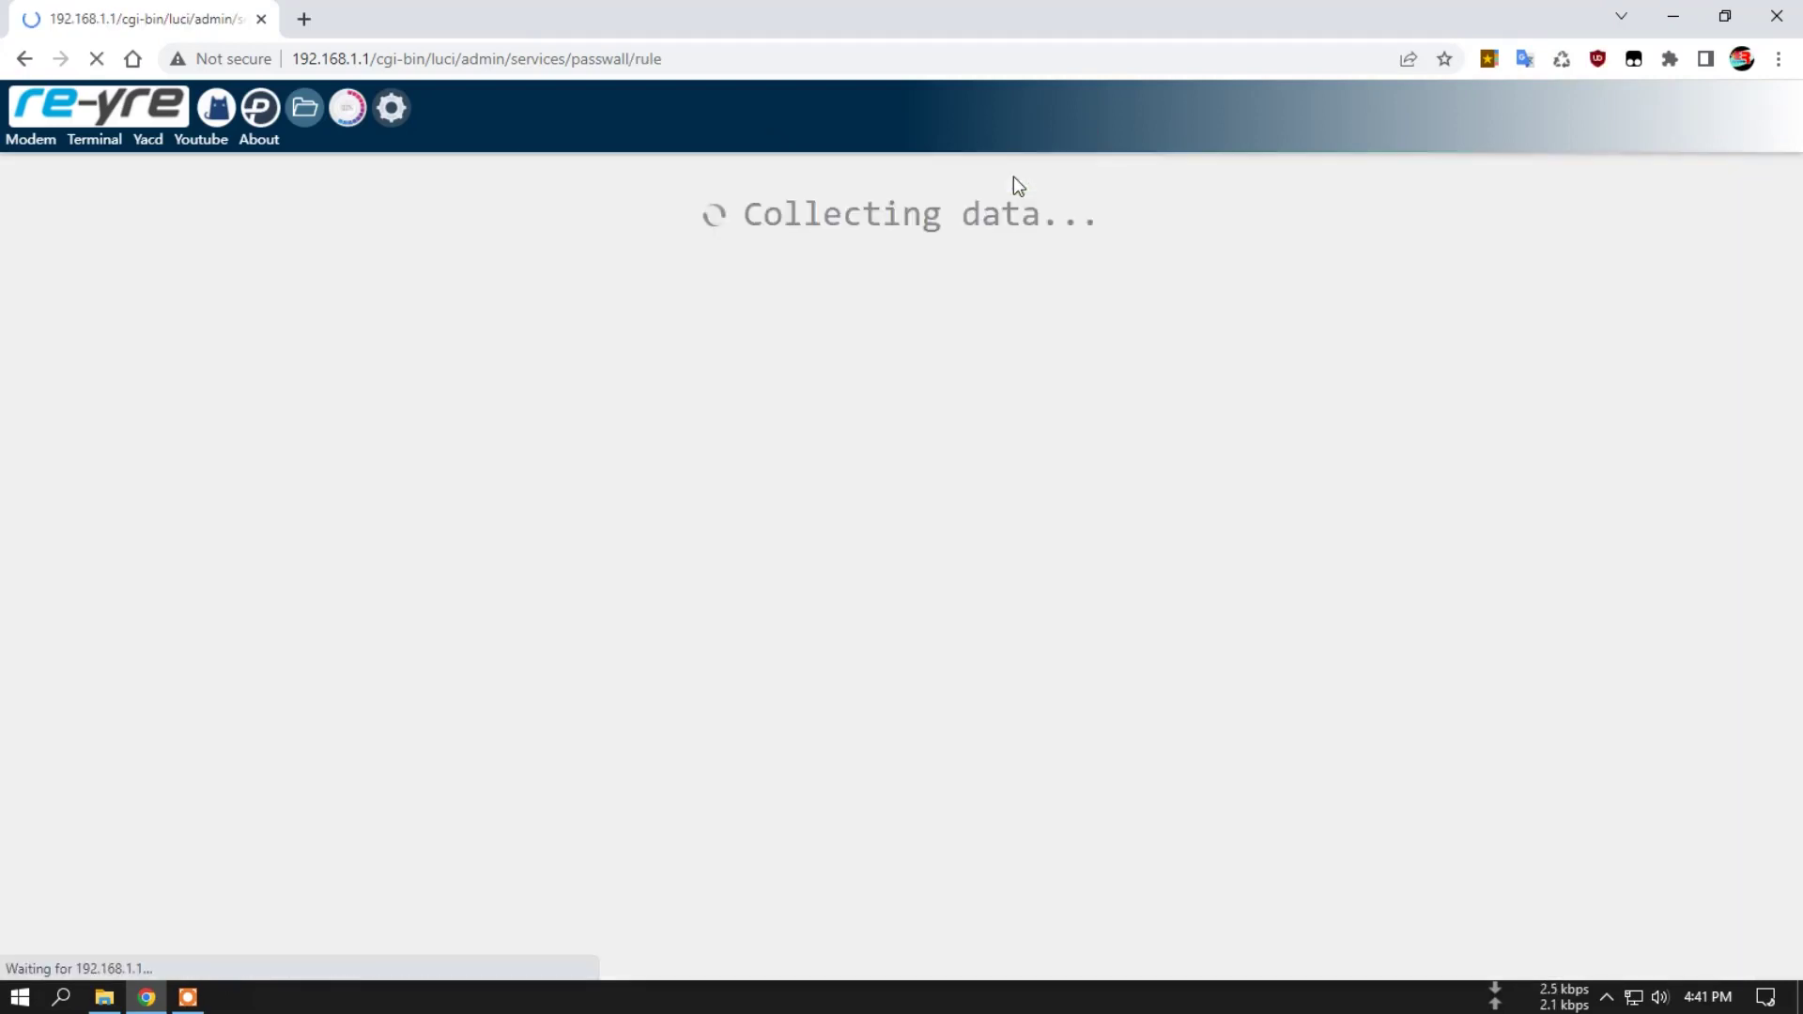
scroll(928, 615, "down", 2)
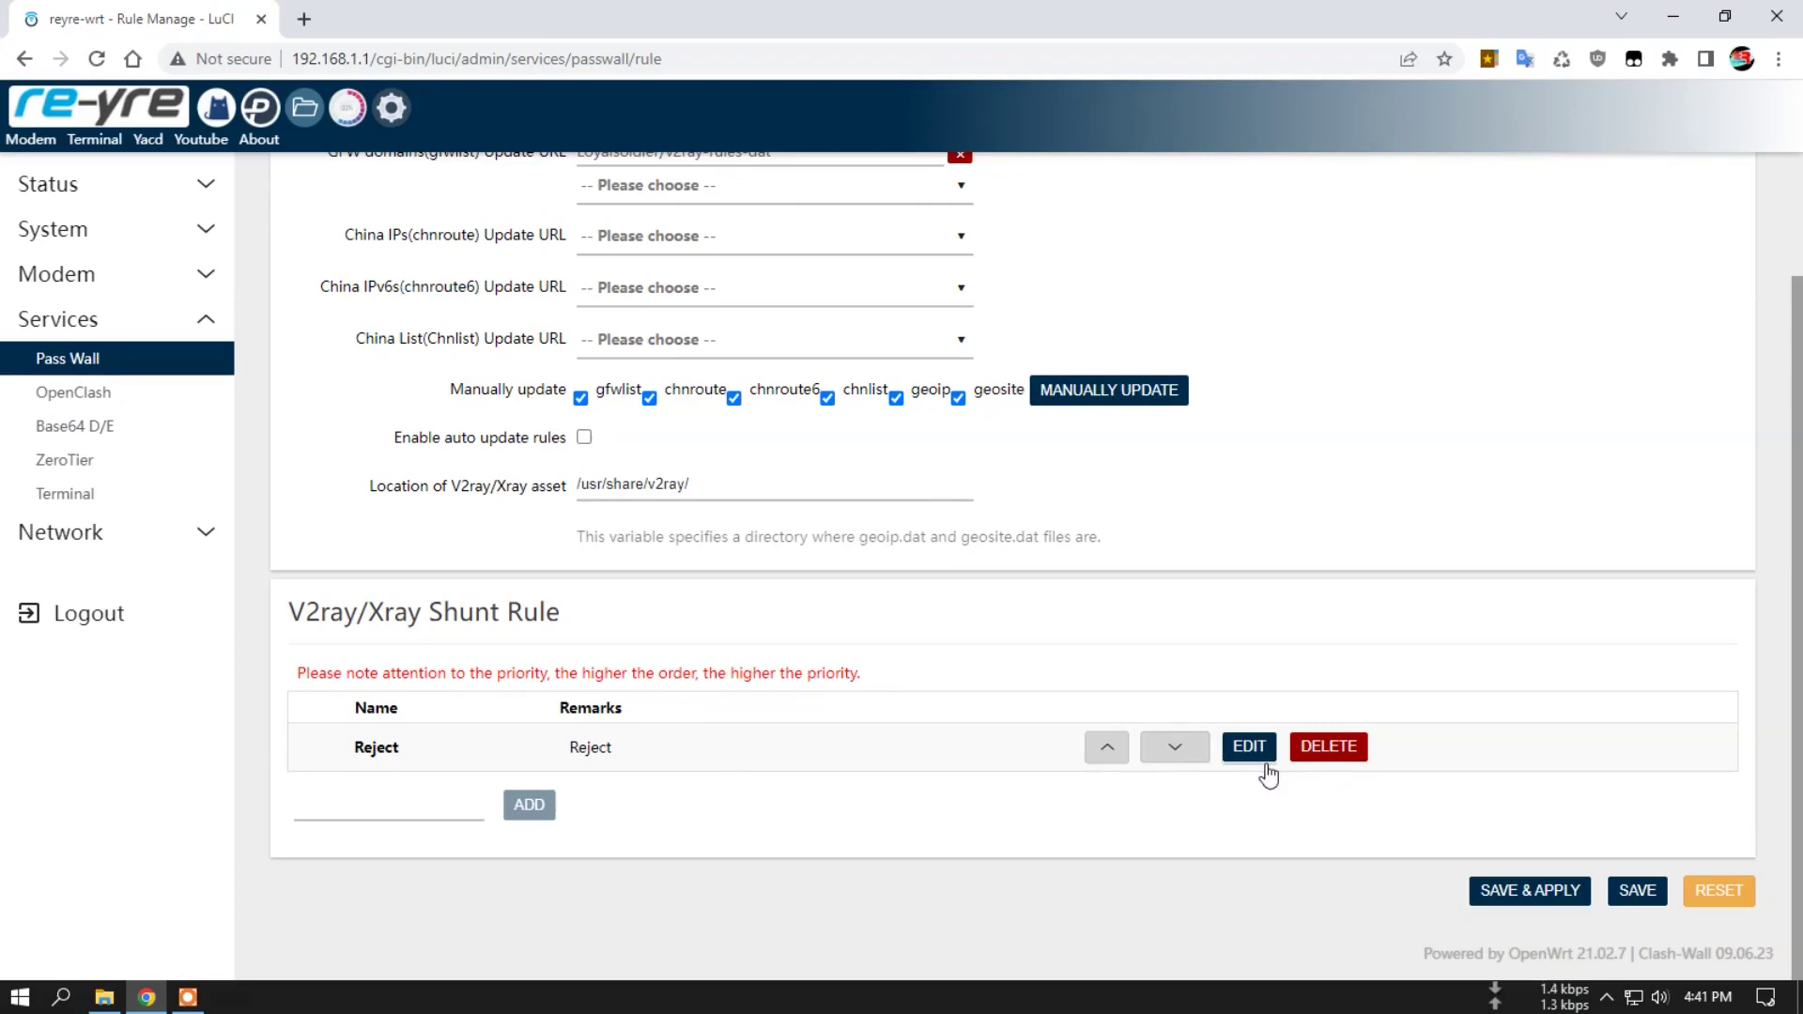
left_click(1255, 757)
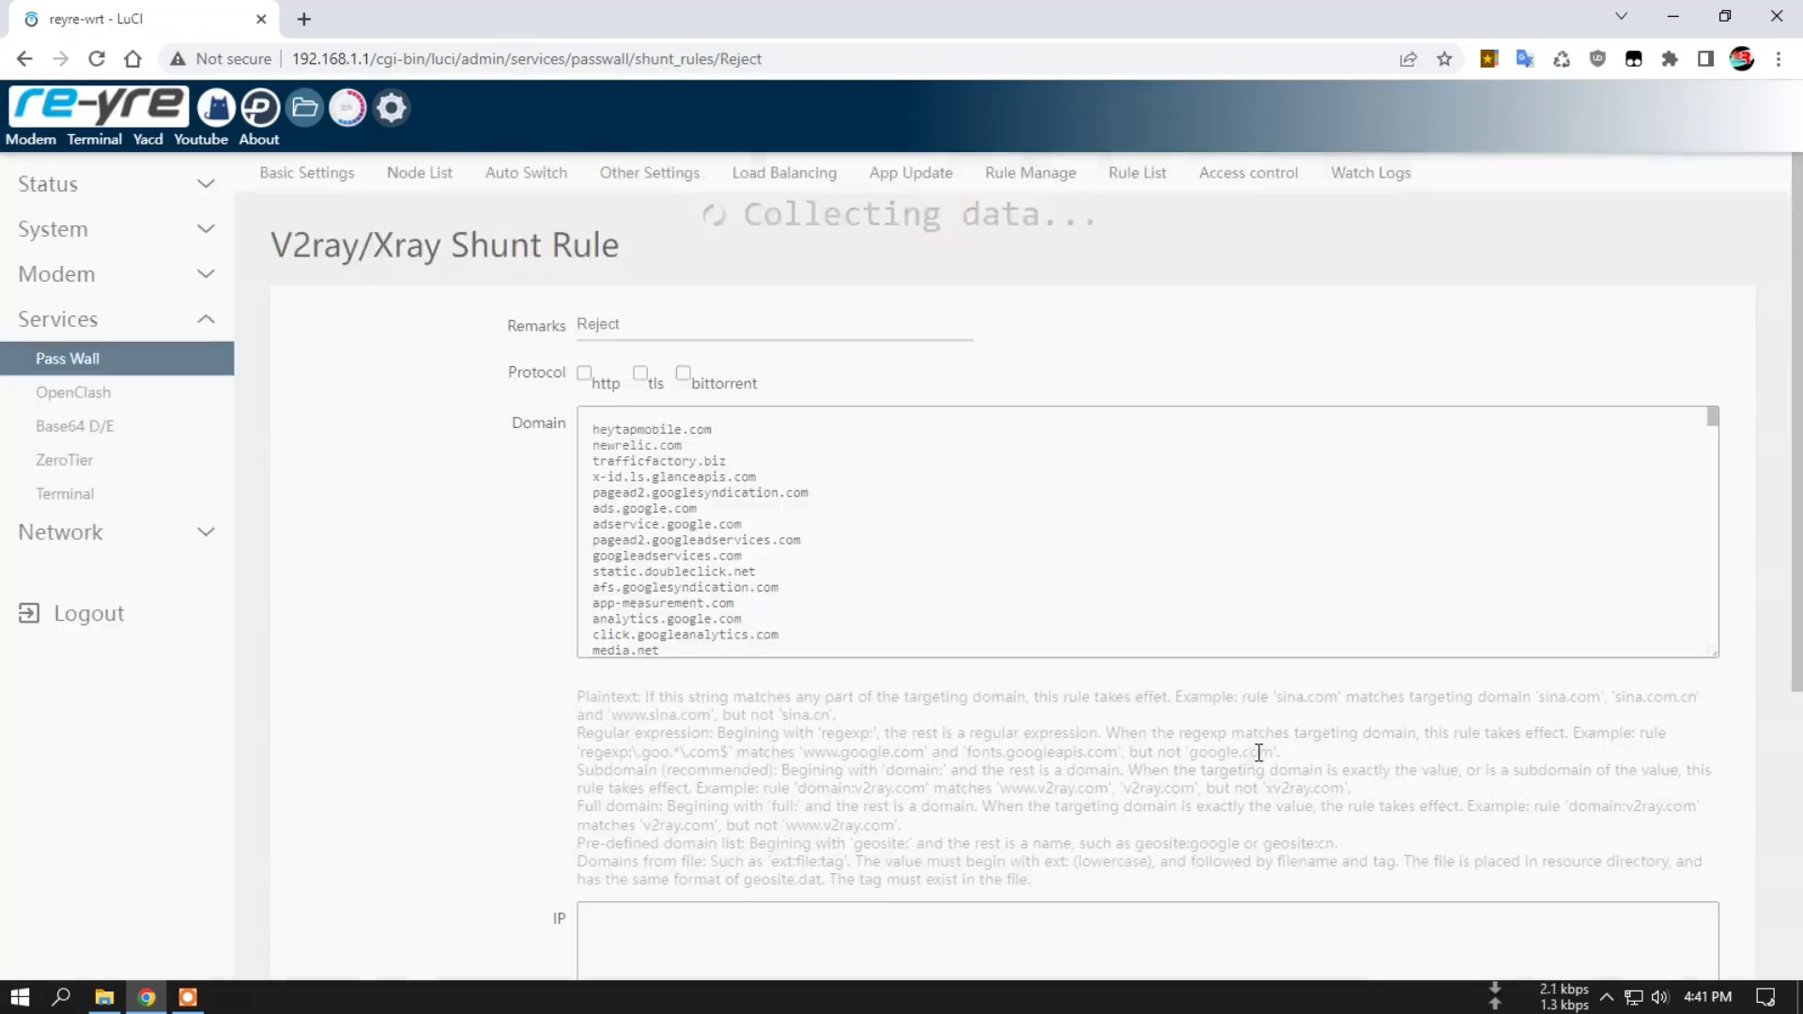
scroll(363, 601, "down", 1)
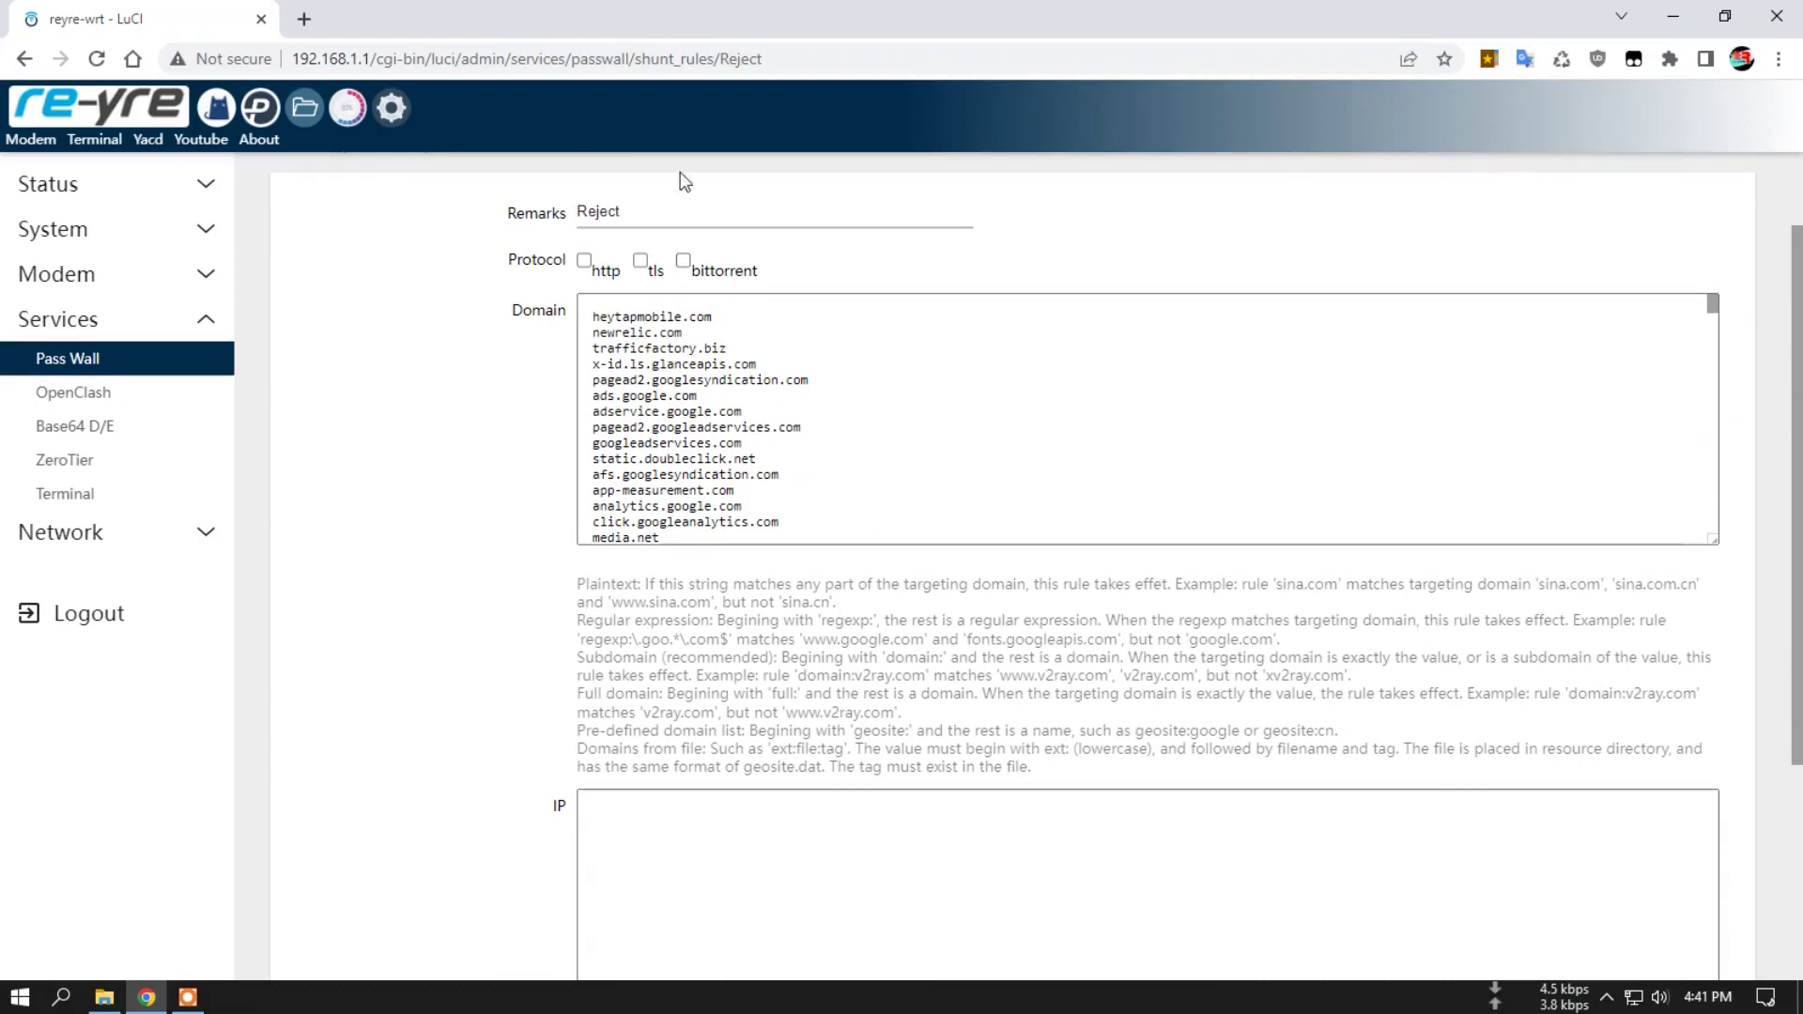
scroll(495, 642, "down", 3)
scroll(729, 778, "up", 1)
scroll(729, 777, "down", 1)
scroll(750, 665, "up", 4)
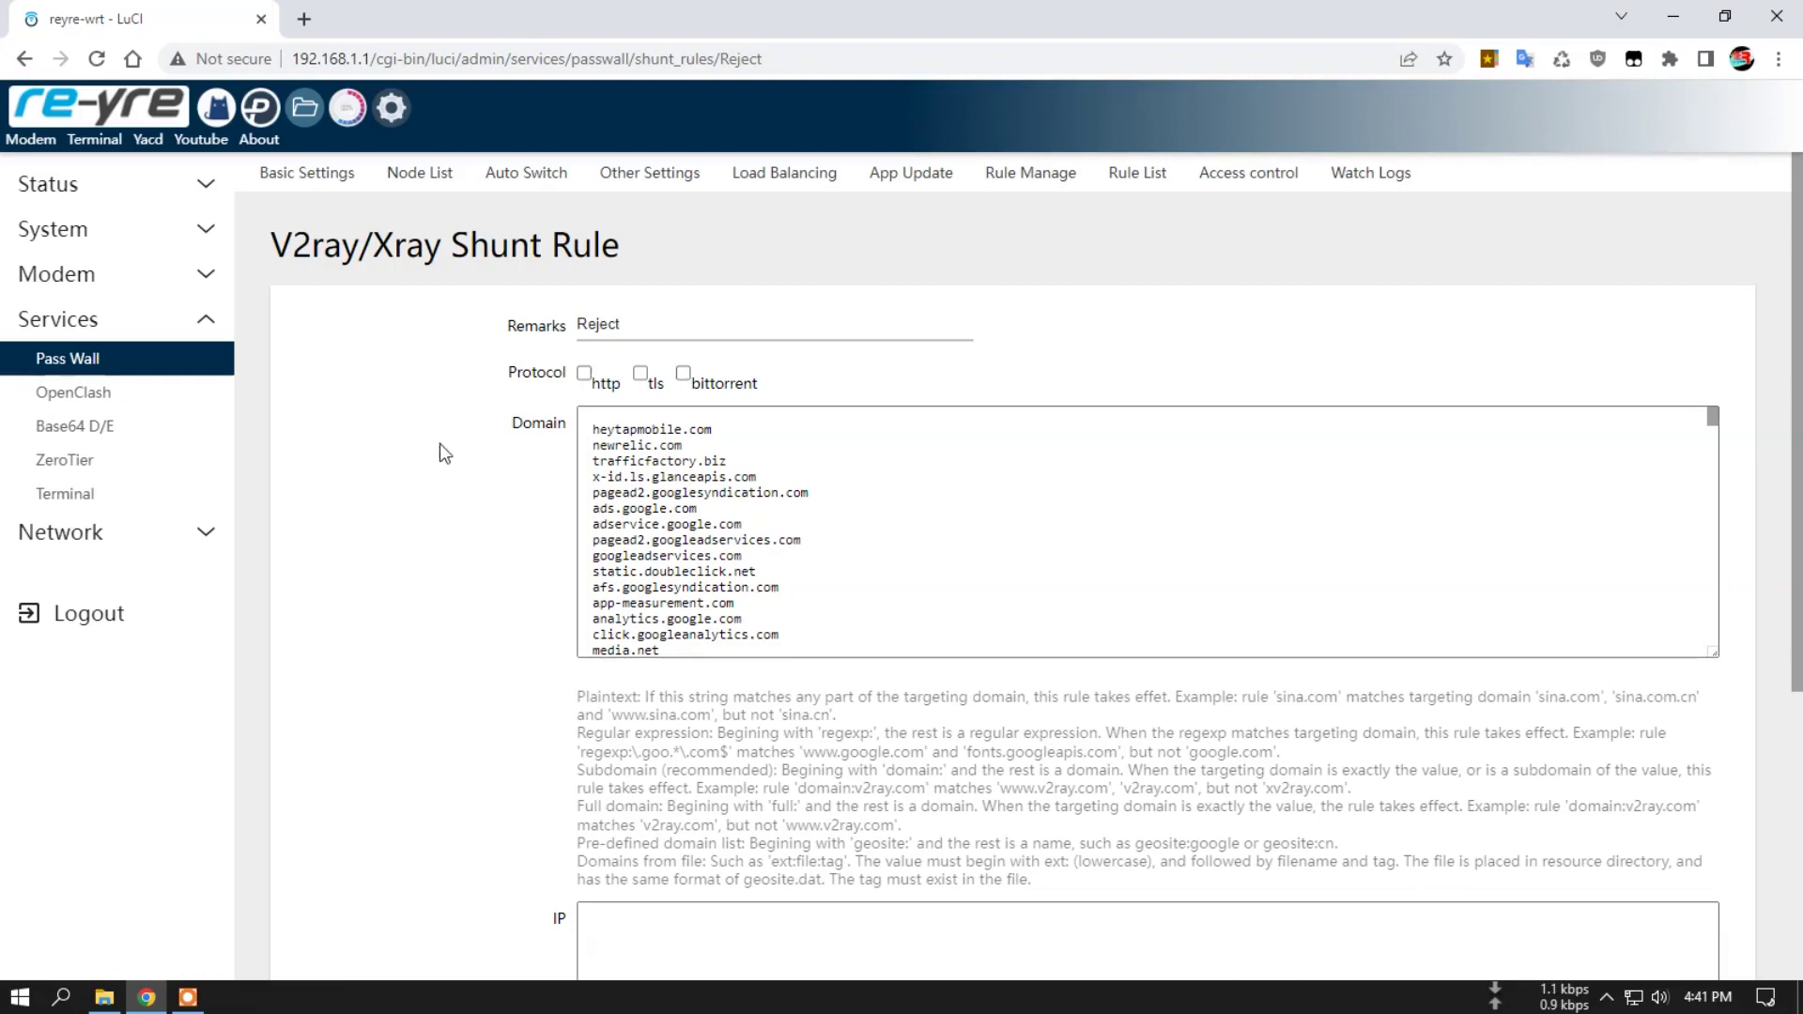
scroll(445, 673, "down", 3)
scroll(443, 672, "down", 2)
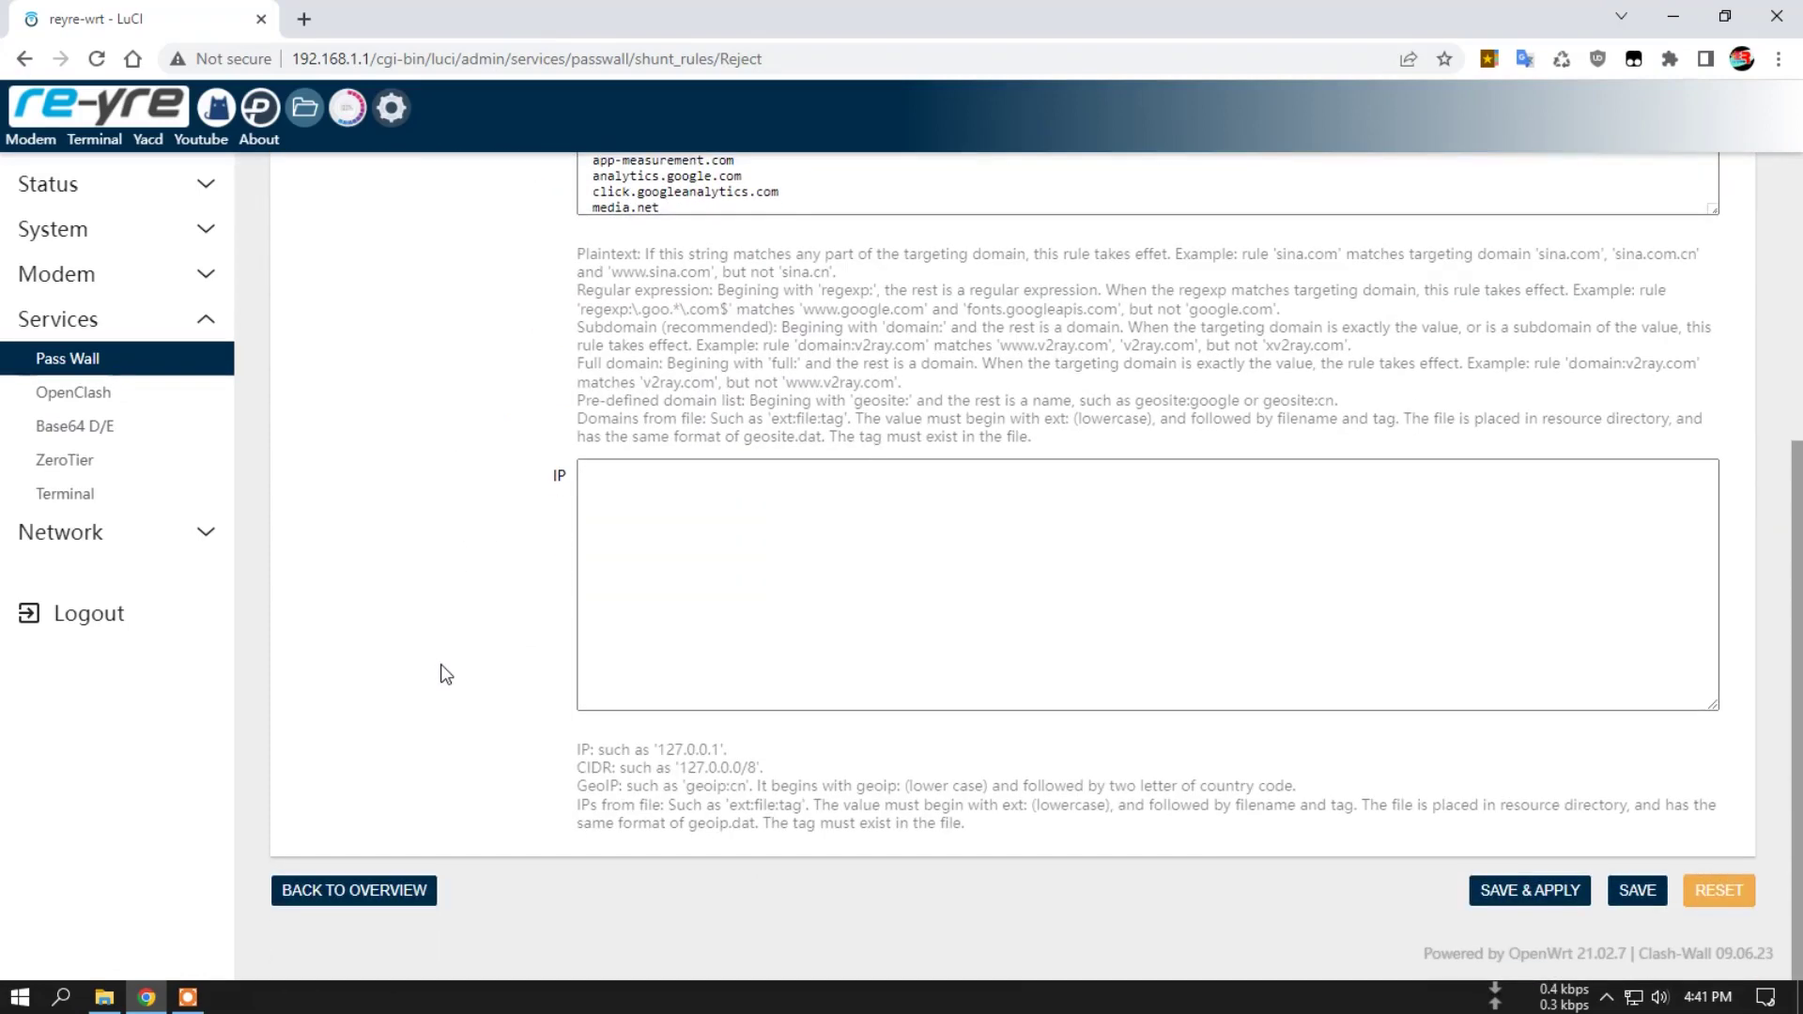
scroll(443, 673, "up", 5)
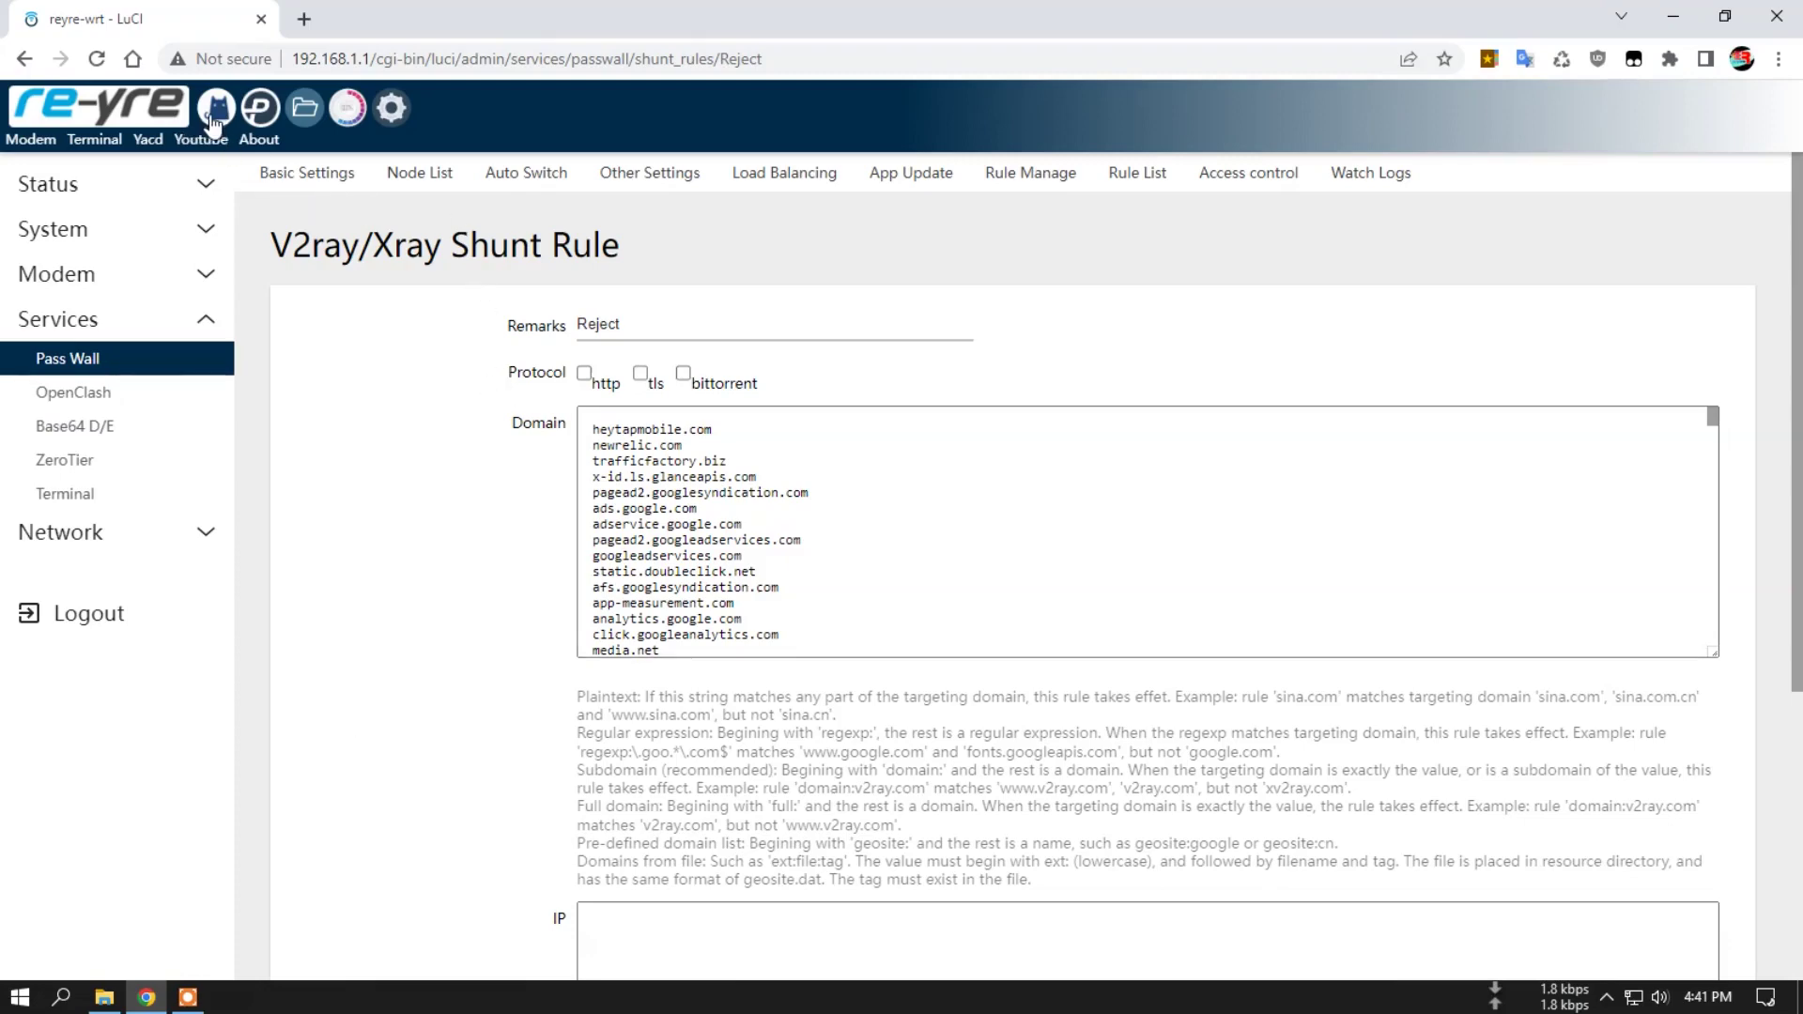
- Open OpenClash in a new browser tab and bring up its configuration file editor
right_click(240, 122)
left_click(301, 133)
left_click(439, 11)
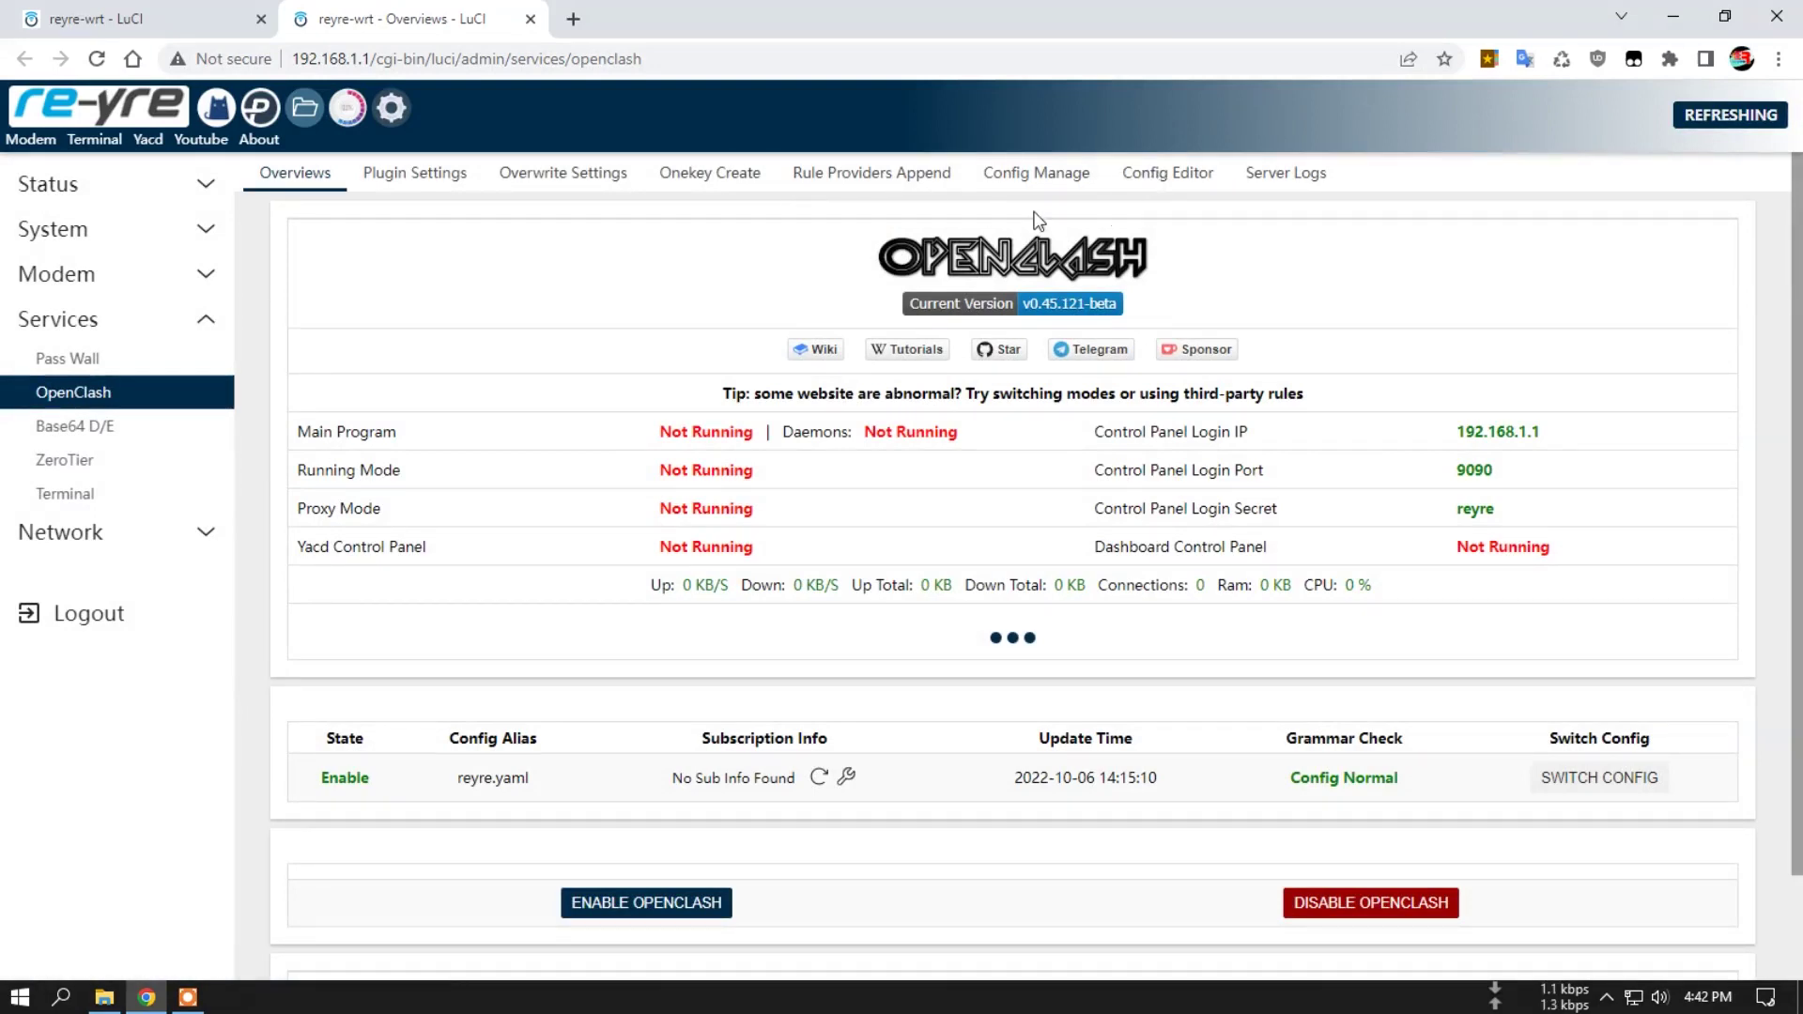
left_click(1178, 175)
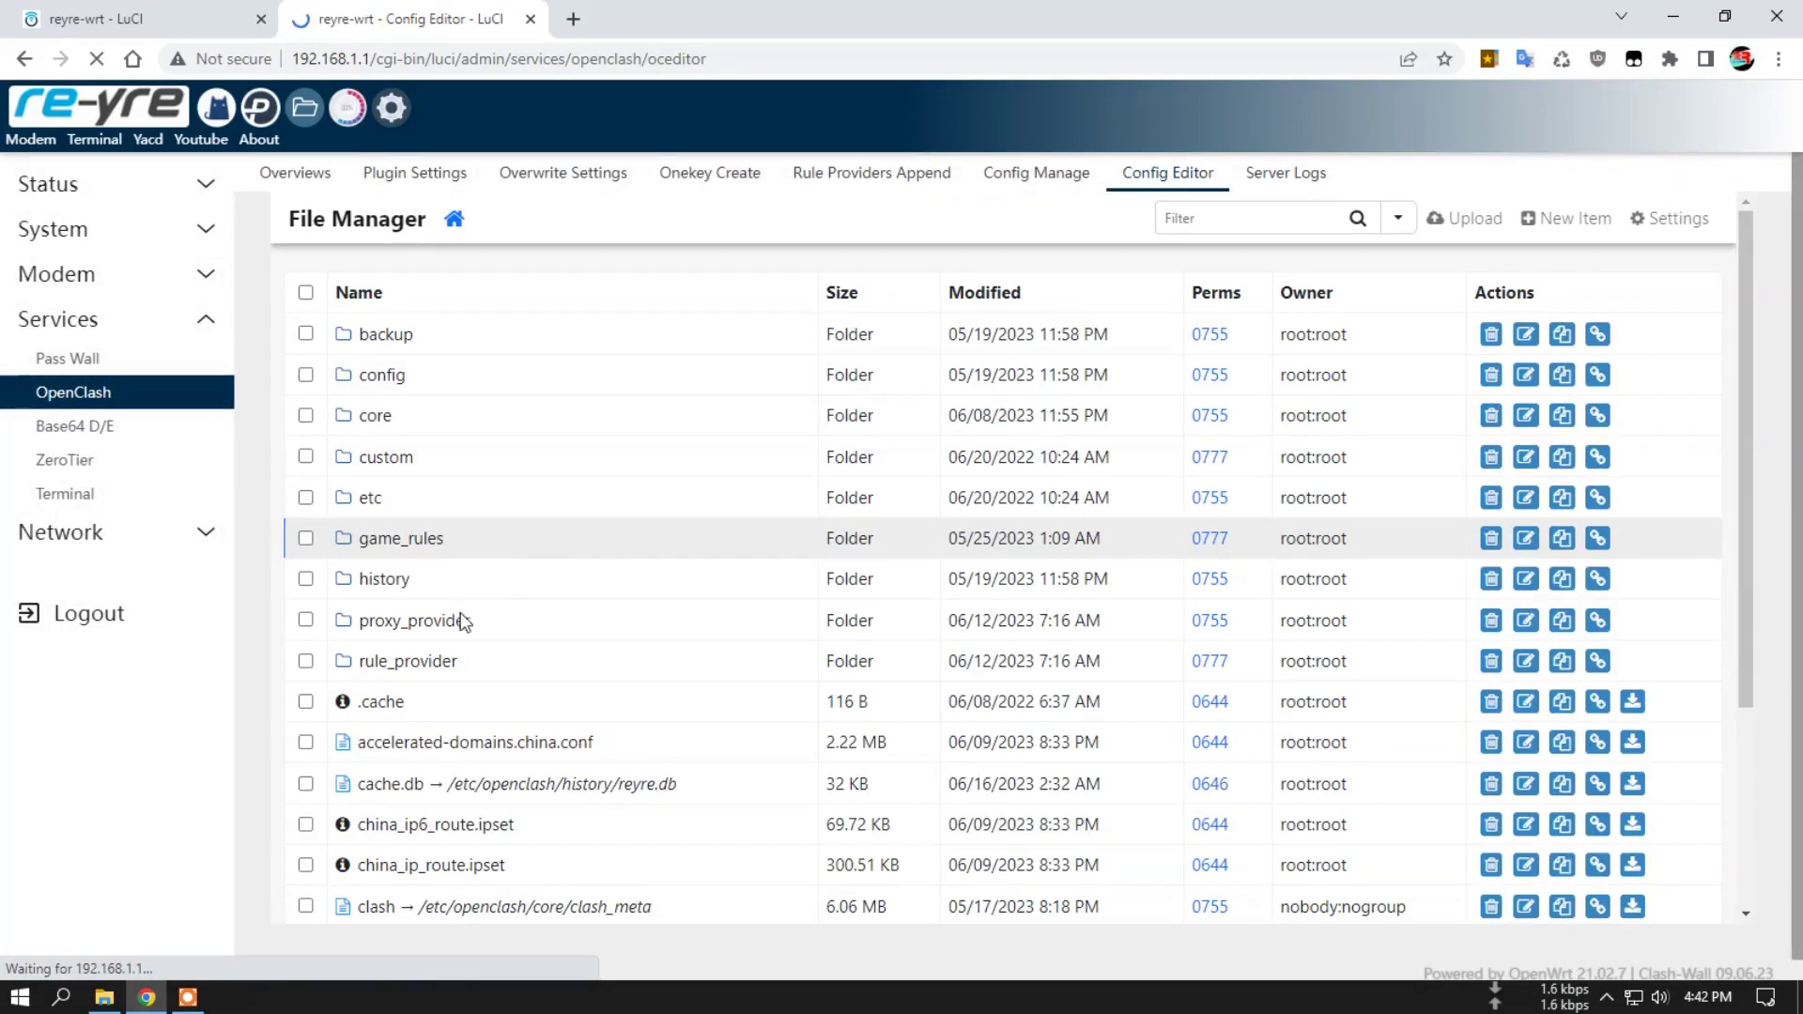
- View direct.yaml in OpenClash's rule_provider folder, return to the file list and close the OpenClash tab
left_click(406, 663)
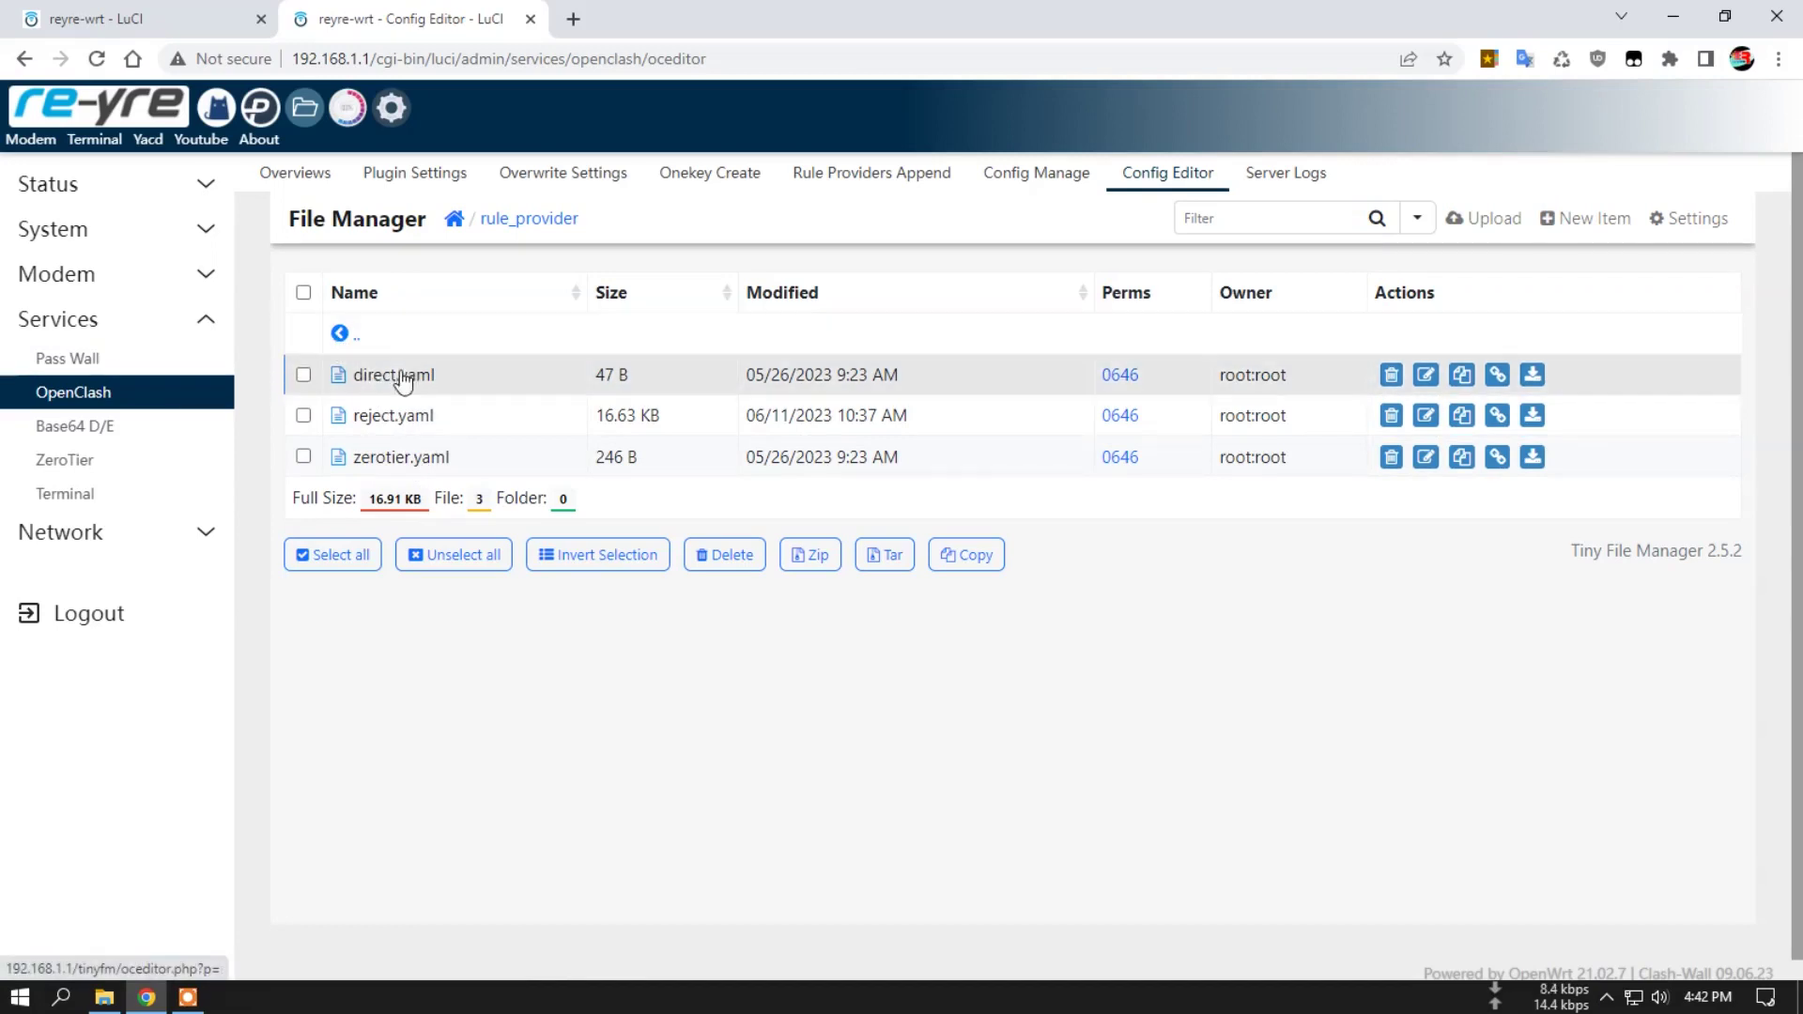
left_click(364, 376)
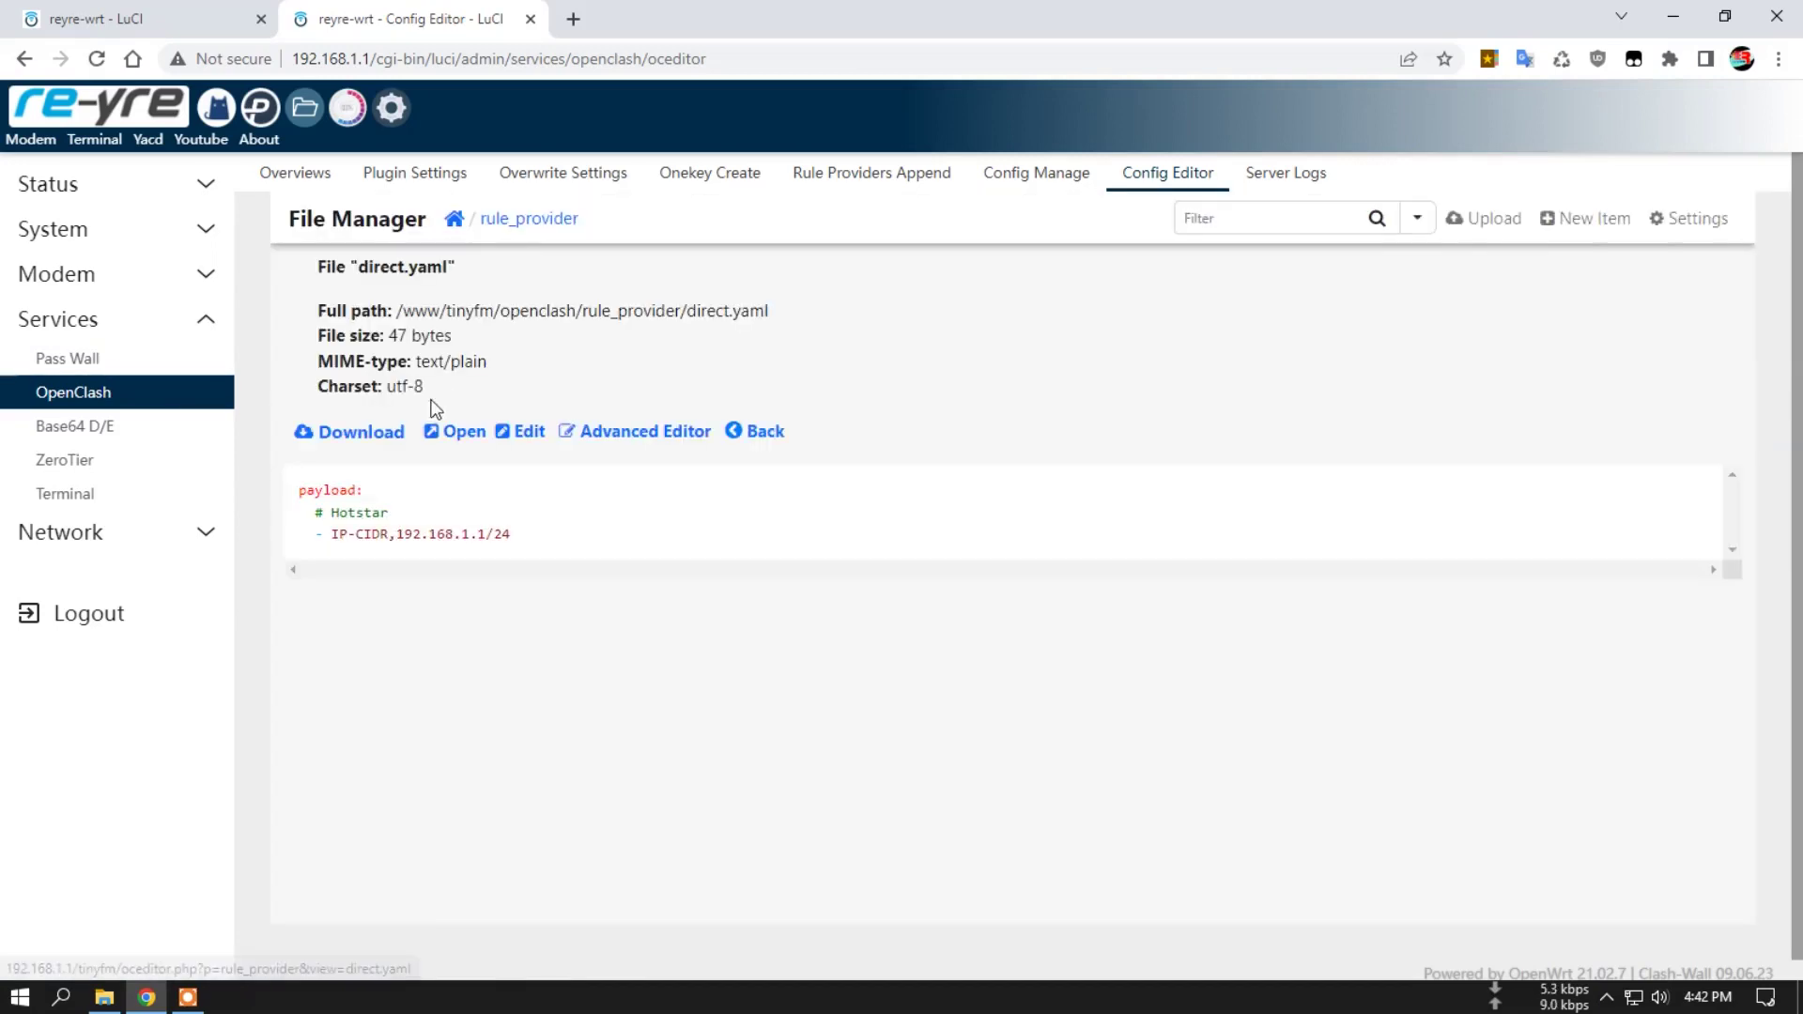
left_click(766, 434)
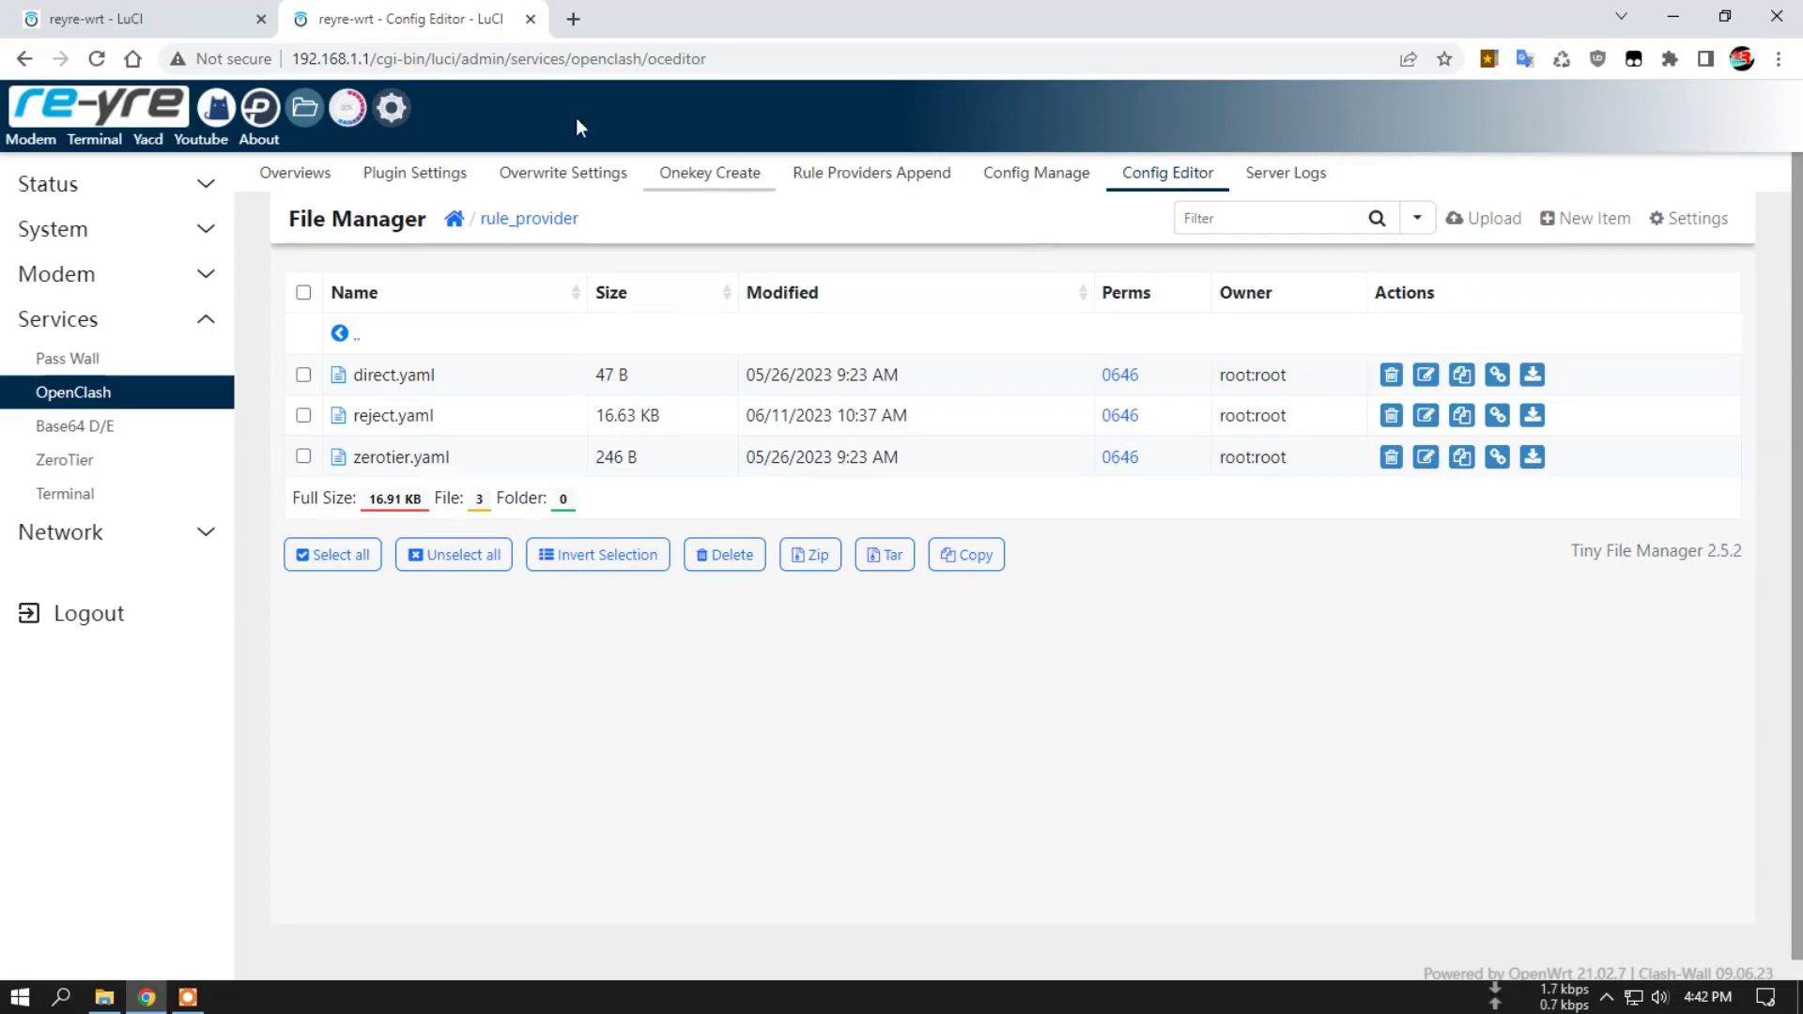
middle_click(305, 9)
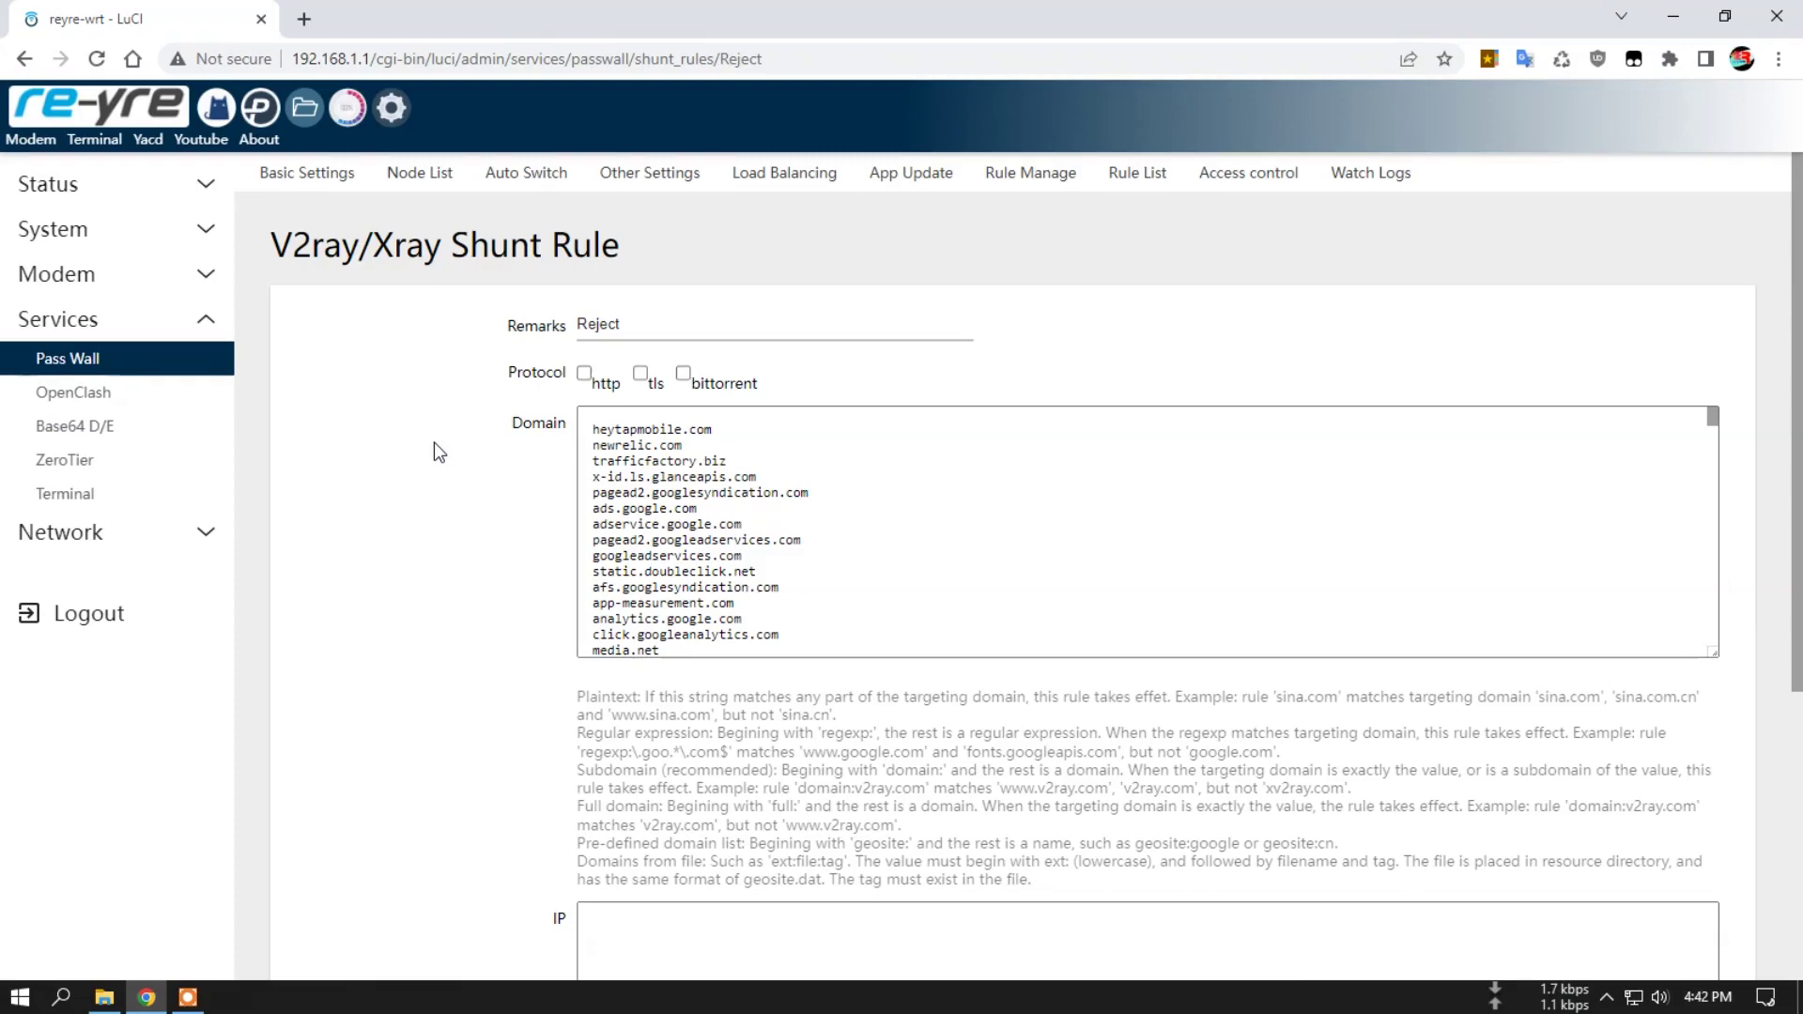
- Review the Reject shunt rule page, and open the bookmarked What is My IP site in a new tab
scroll(434, 455, "down", 5)
scroll(434, 455, "up", 5)
left_click(304, 20)
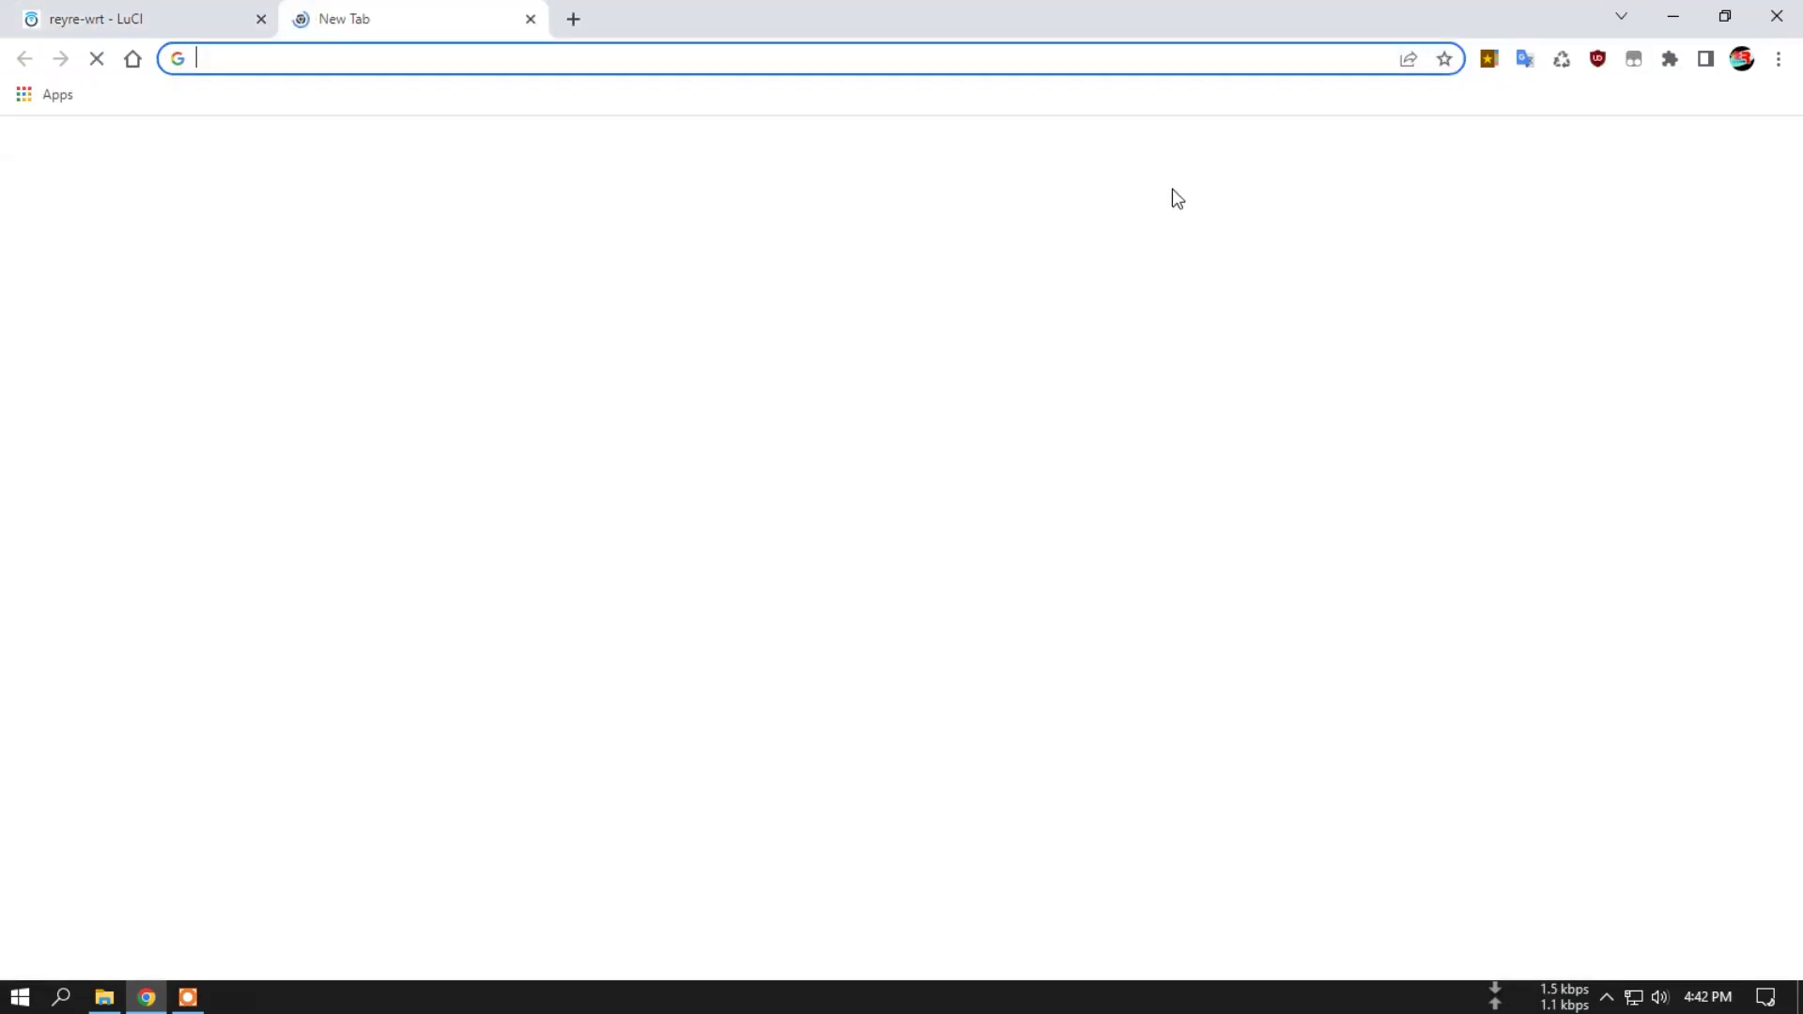
left_click(1489, 59)
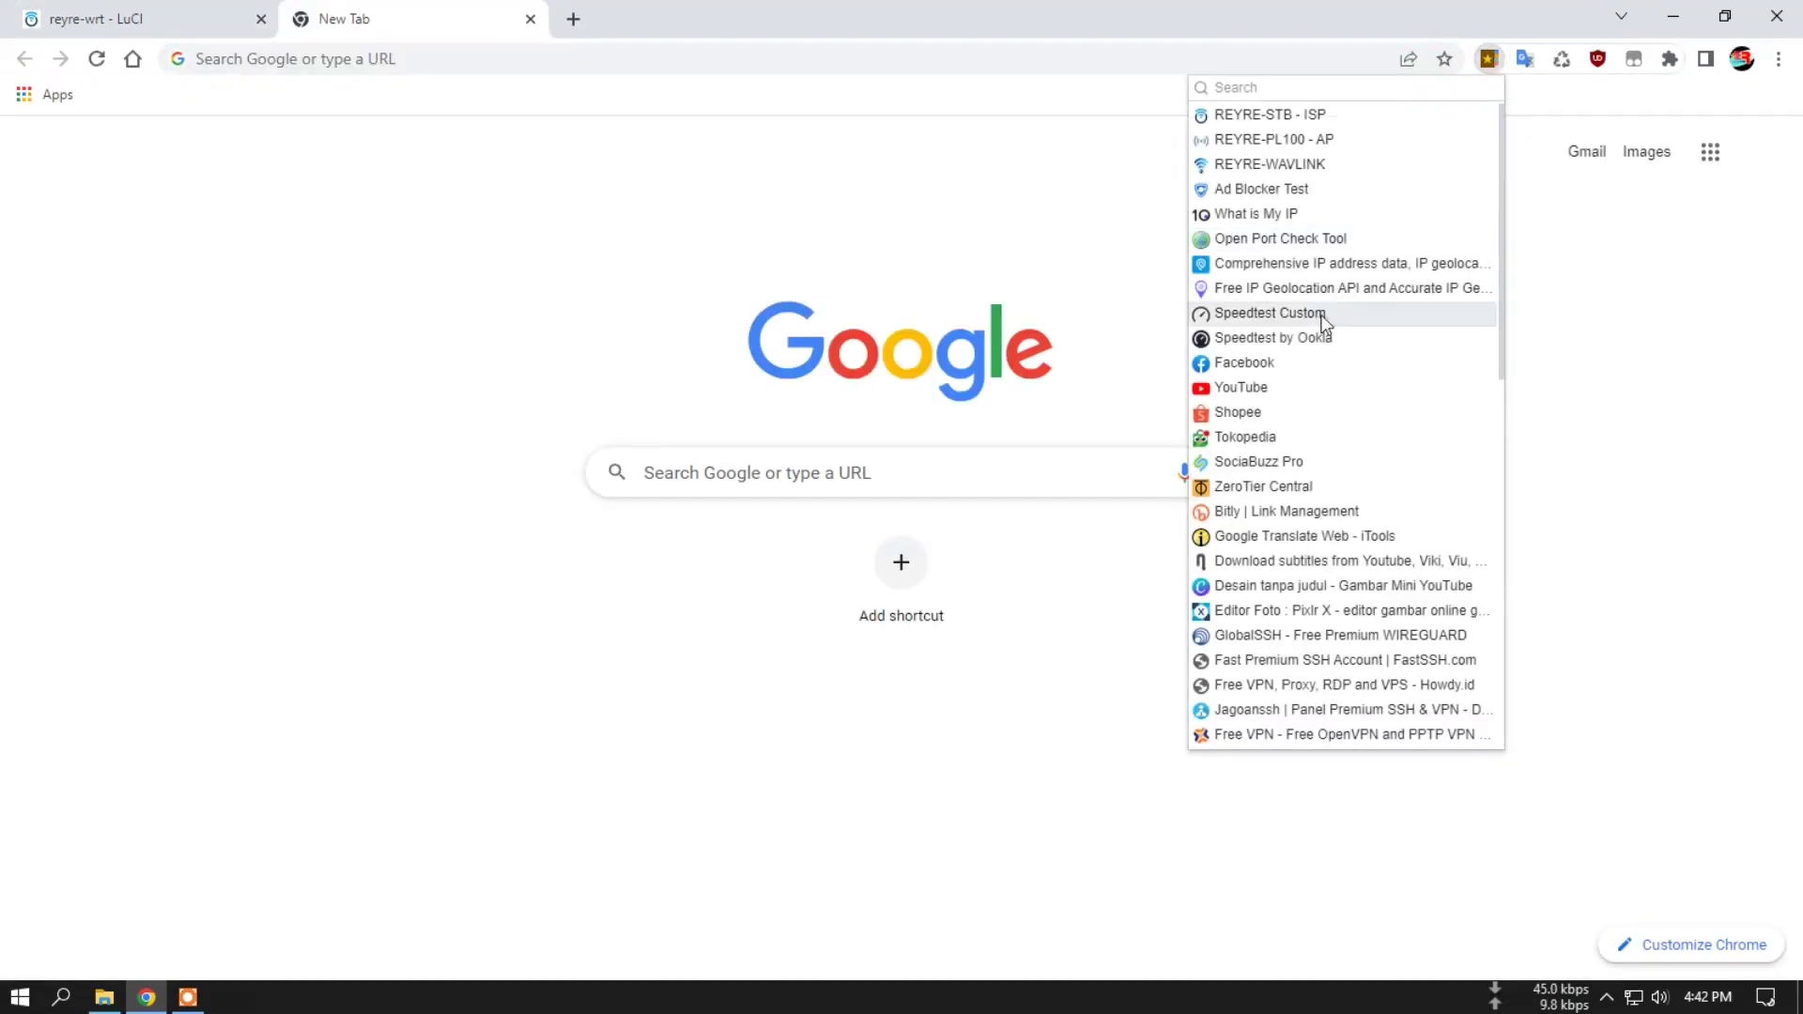
left_click(1319, 214)
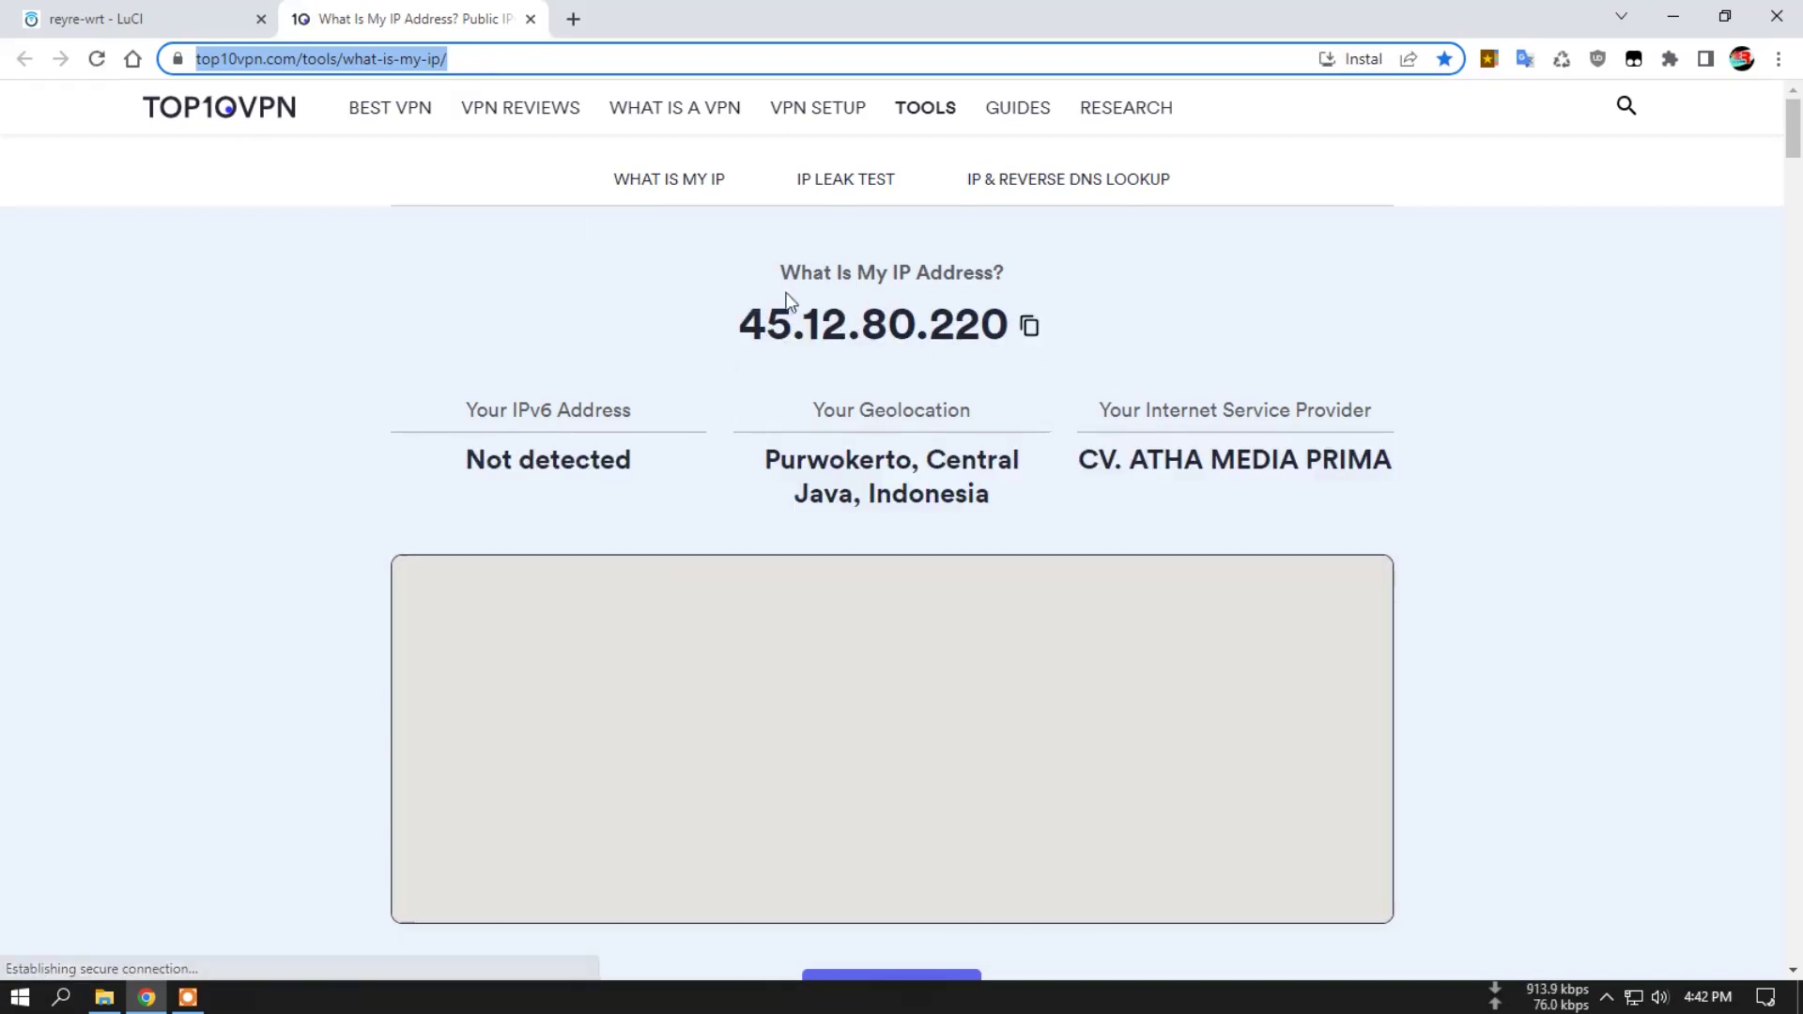
- Examine the public IP address and the site's web address on the What Is My IP page, highlighting each
left_click_drag(744, 322, 1000, 322)
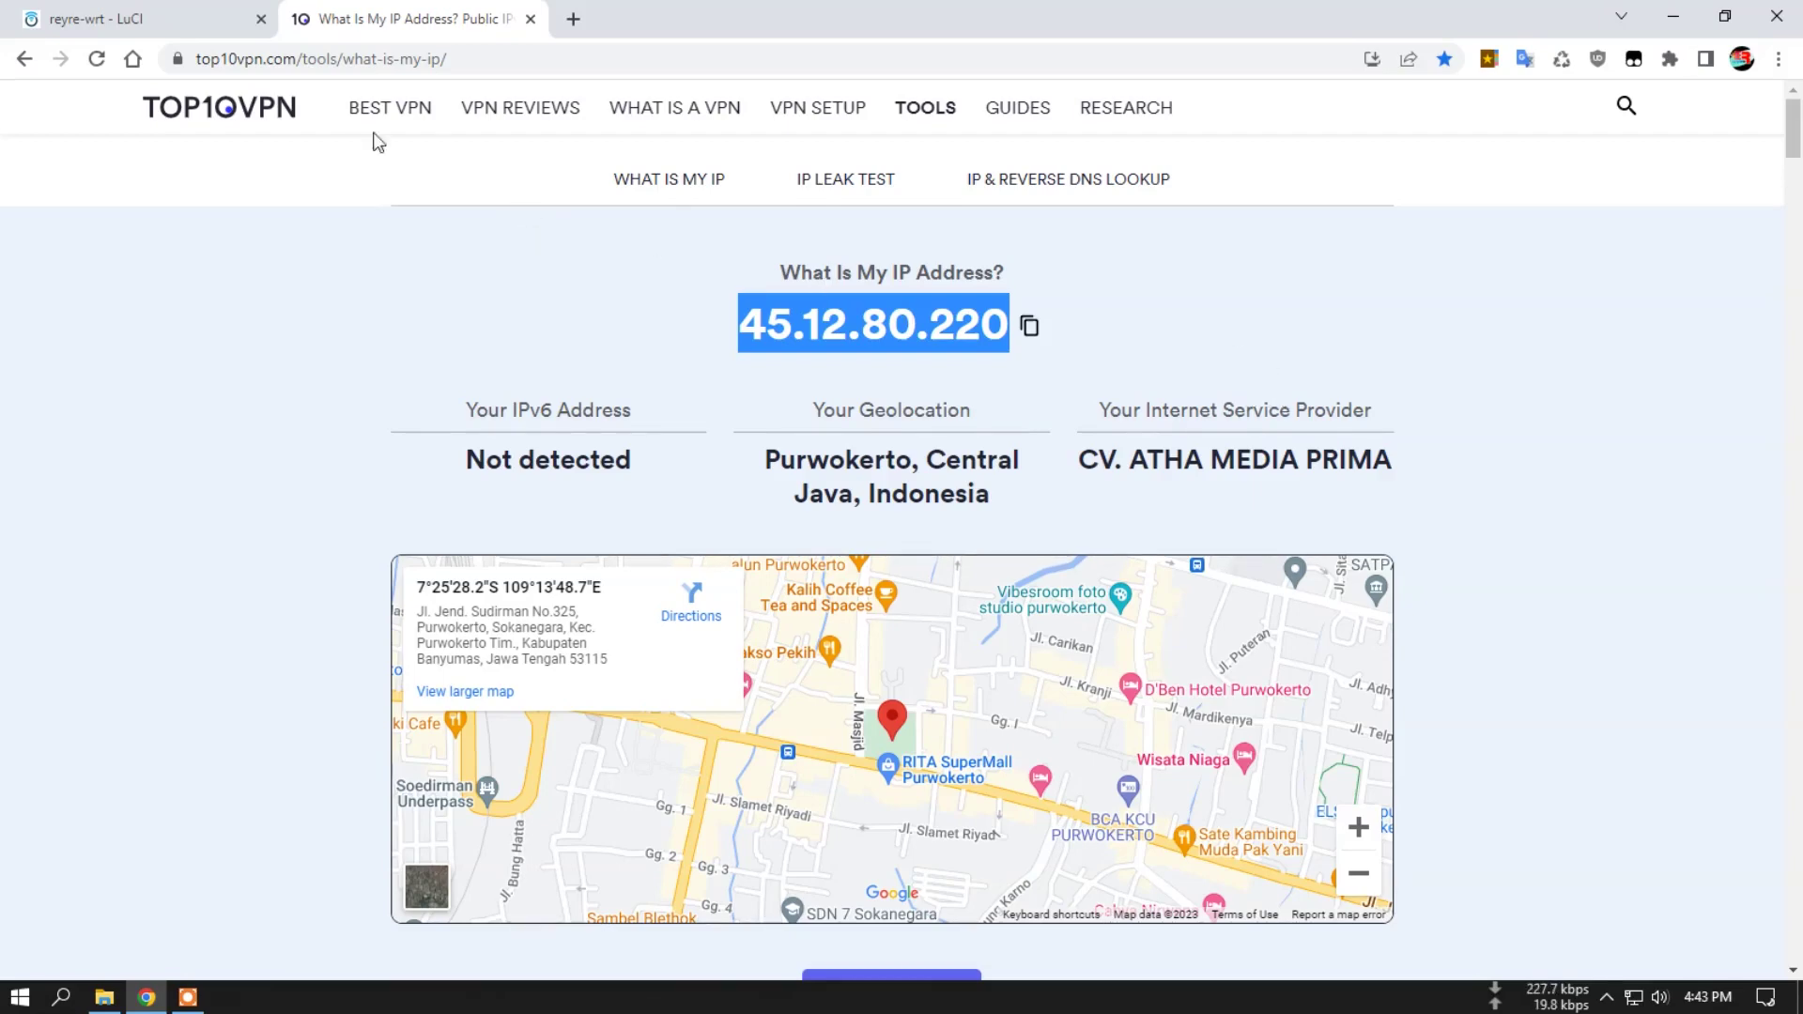
left_click(206, 62)
left_click(250, 60)
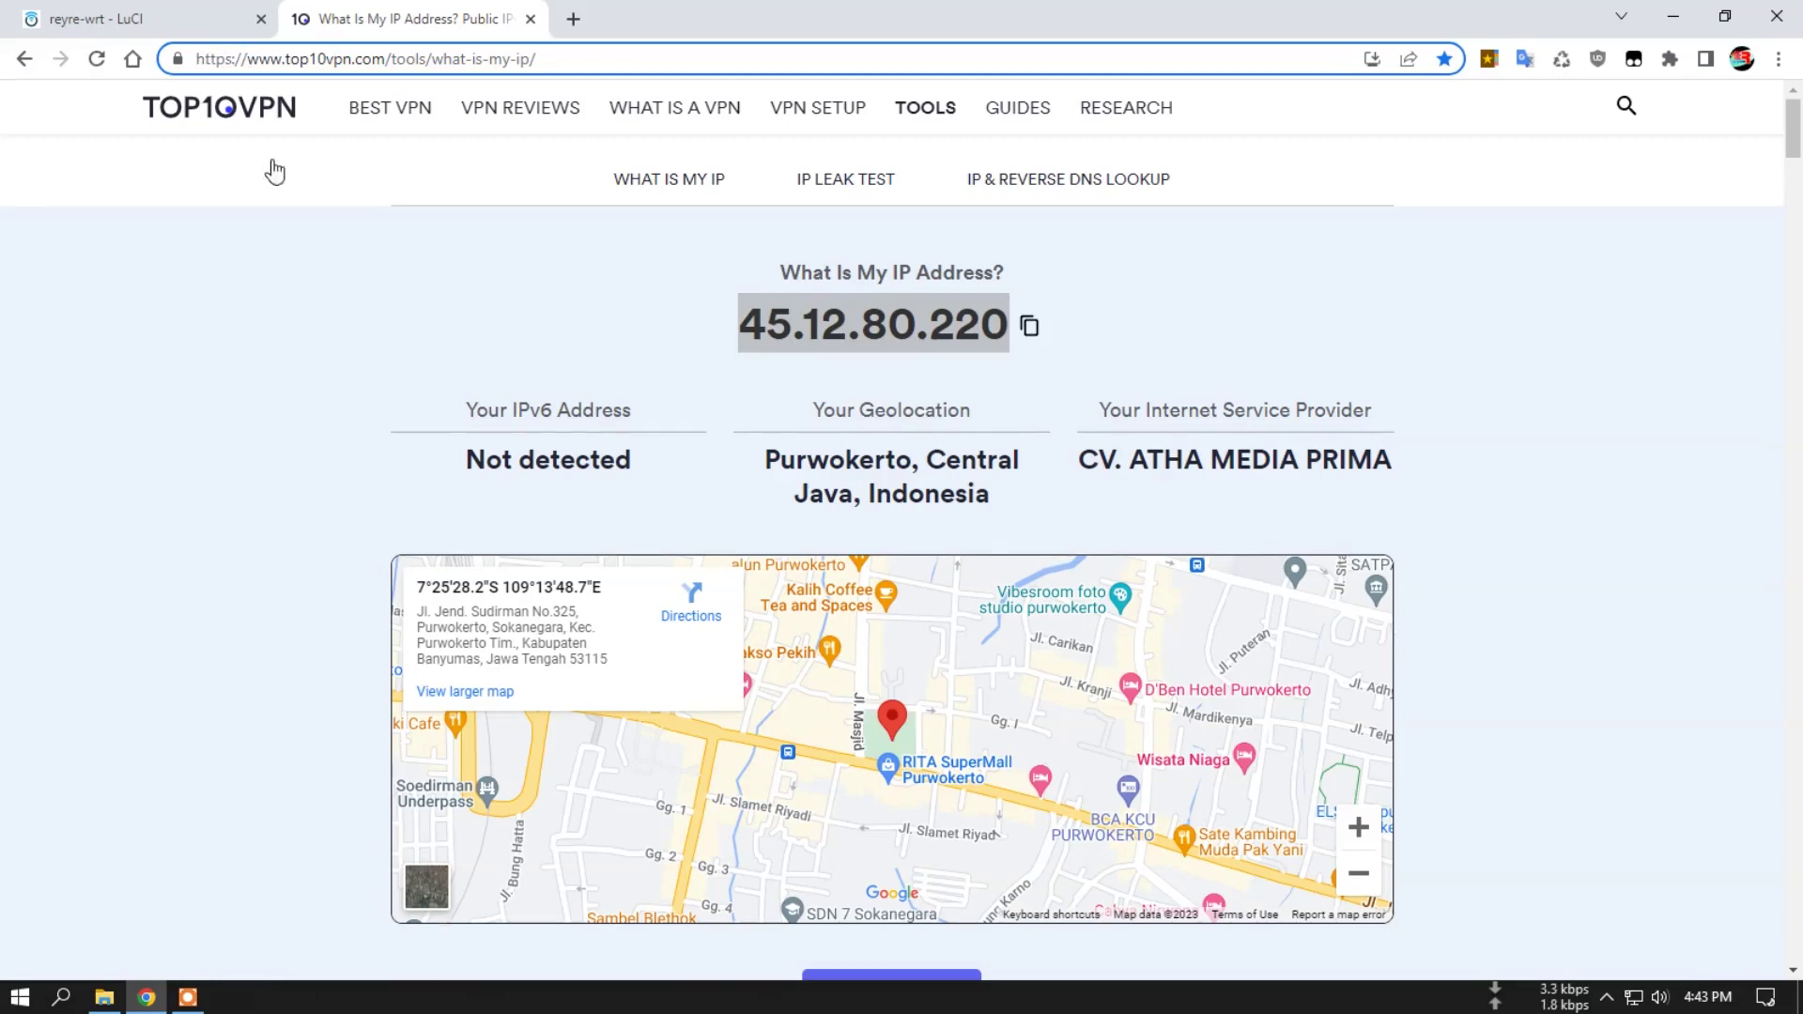
left_click(875, 372)
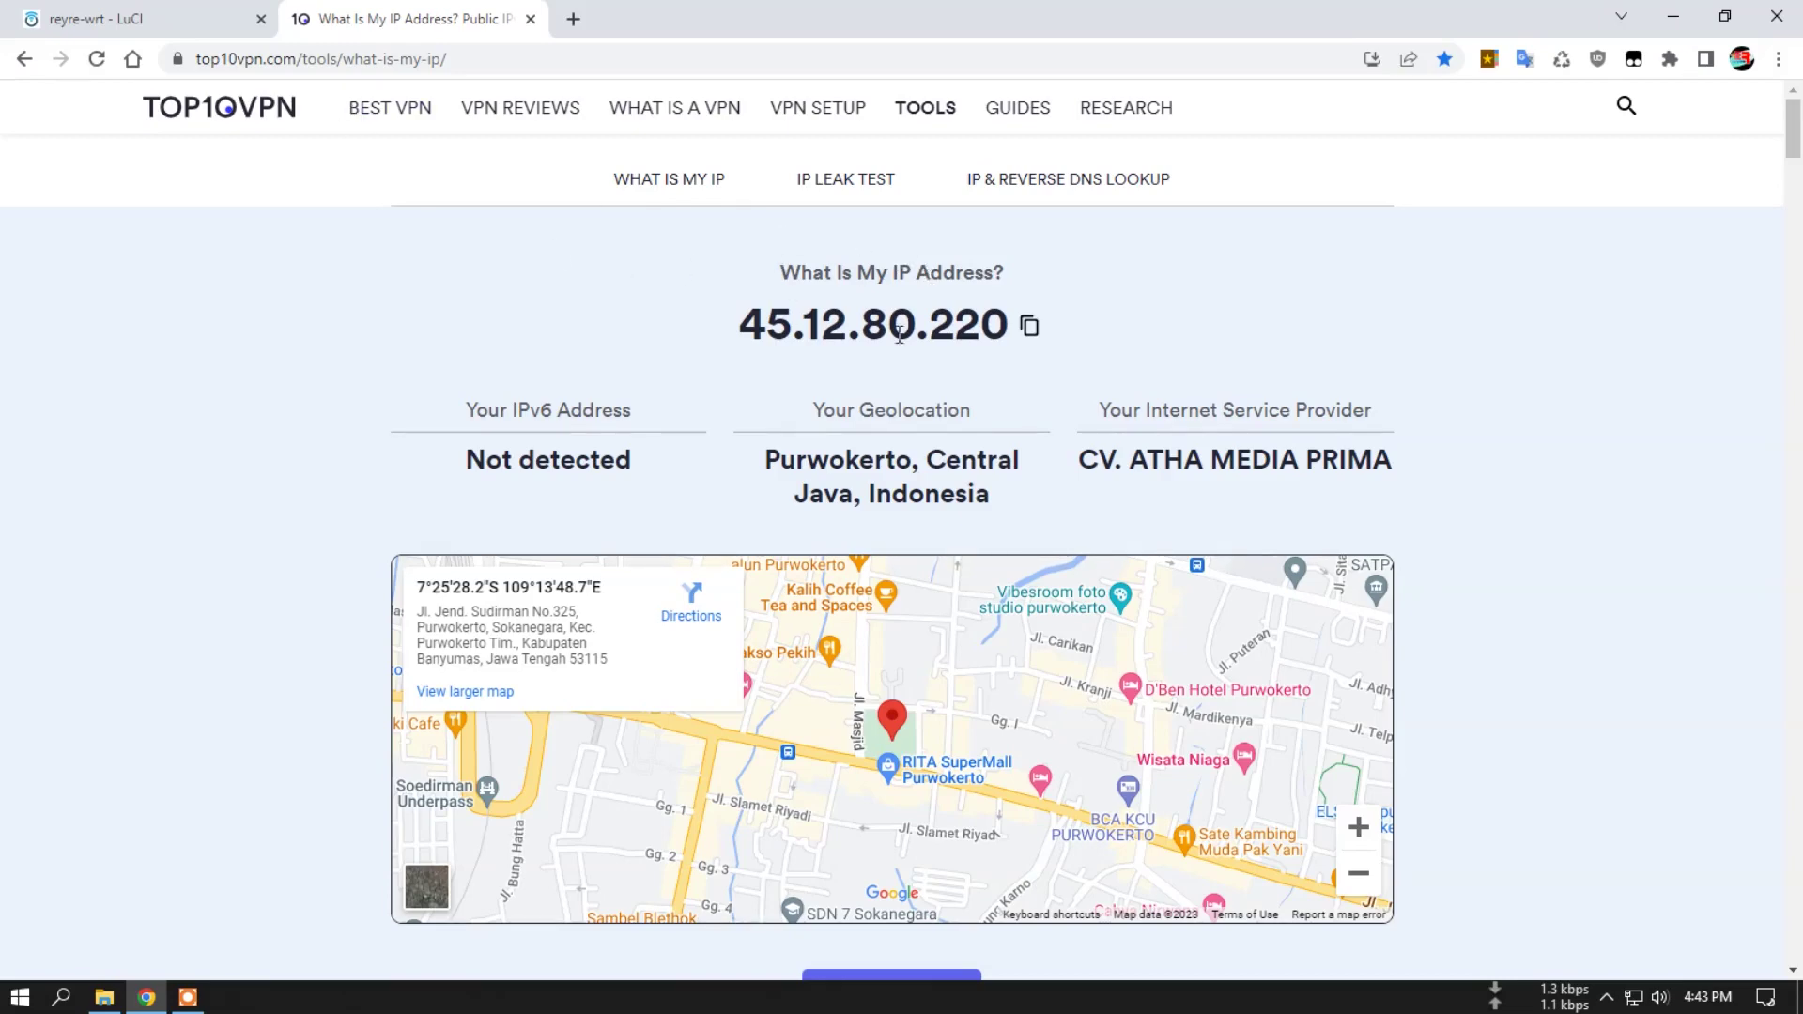
left_click_drag(739, 324, 1027, 326)
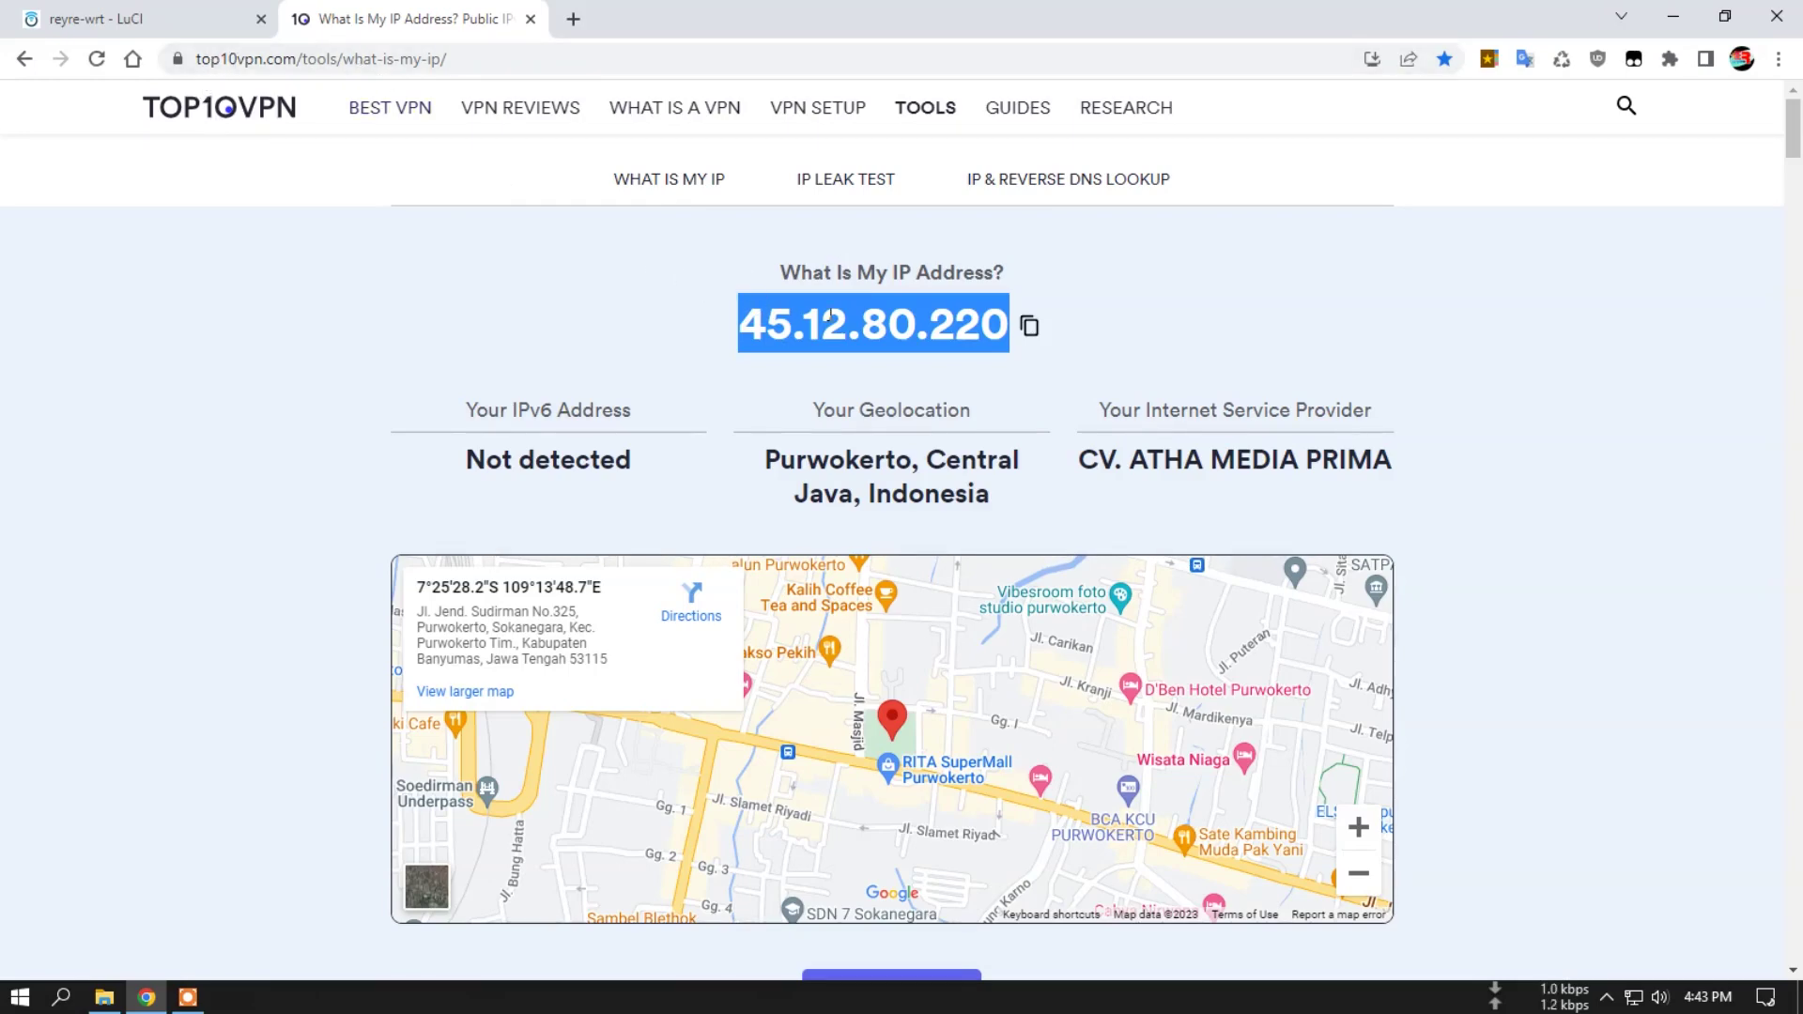
double_click(230, 59)
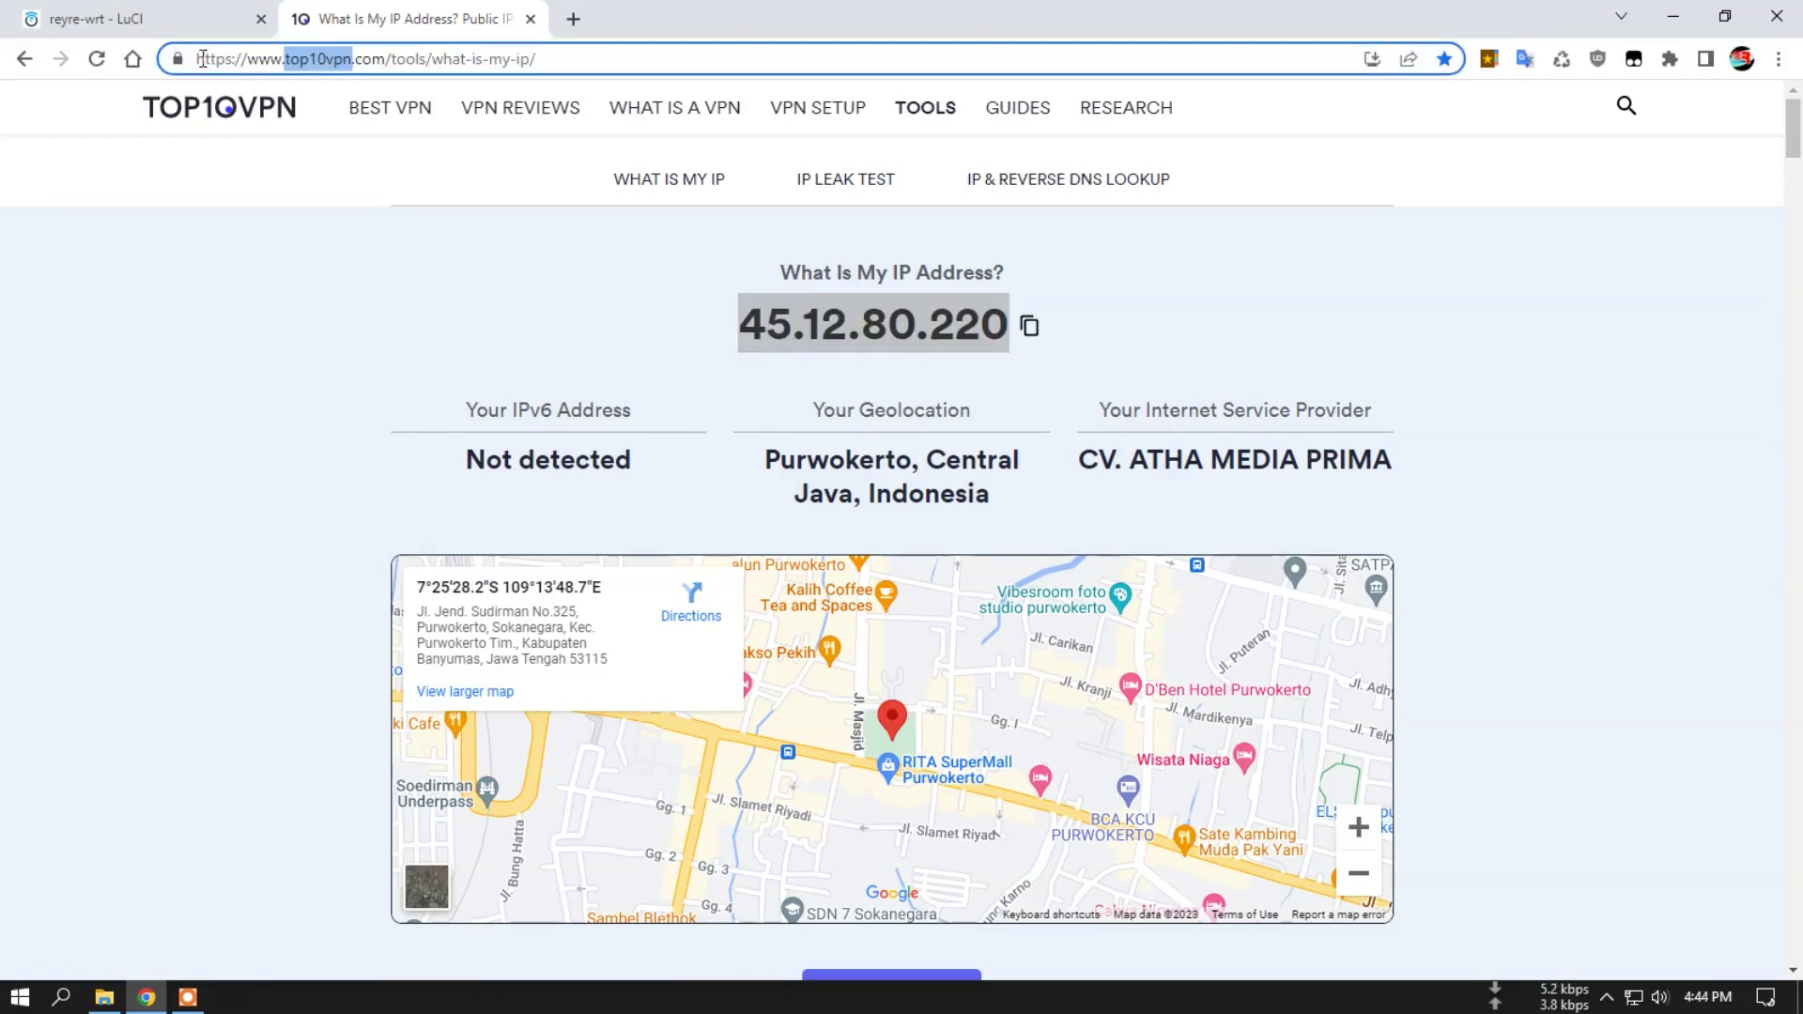
left_click(863, 309)
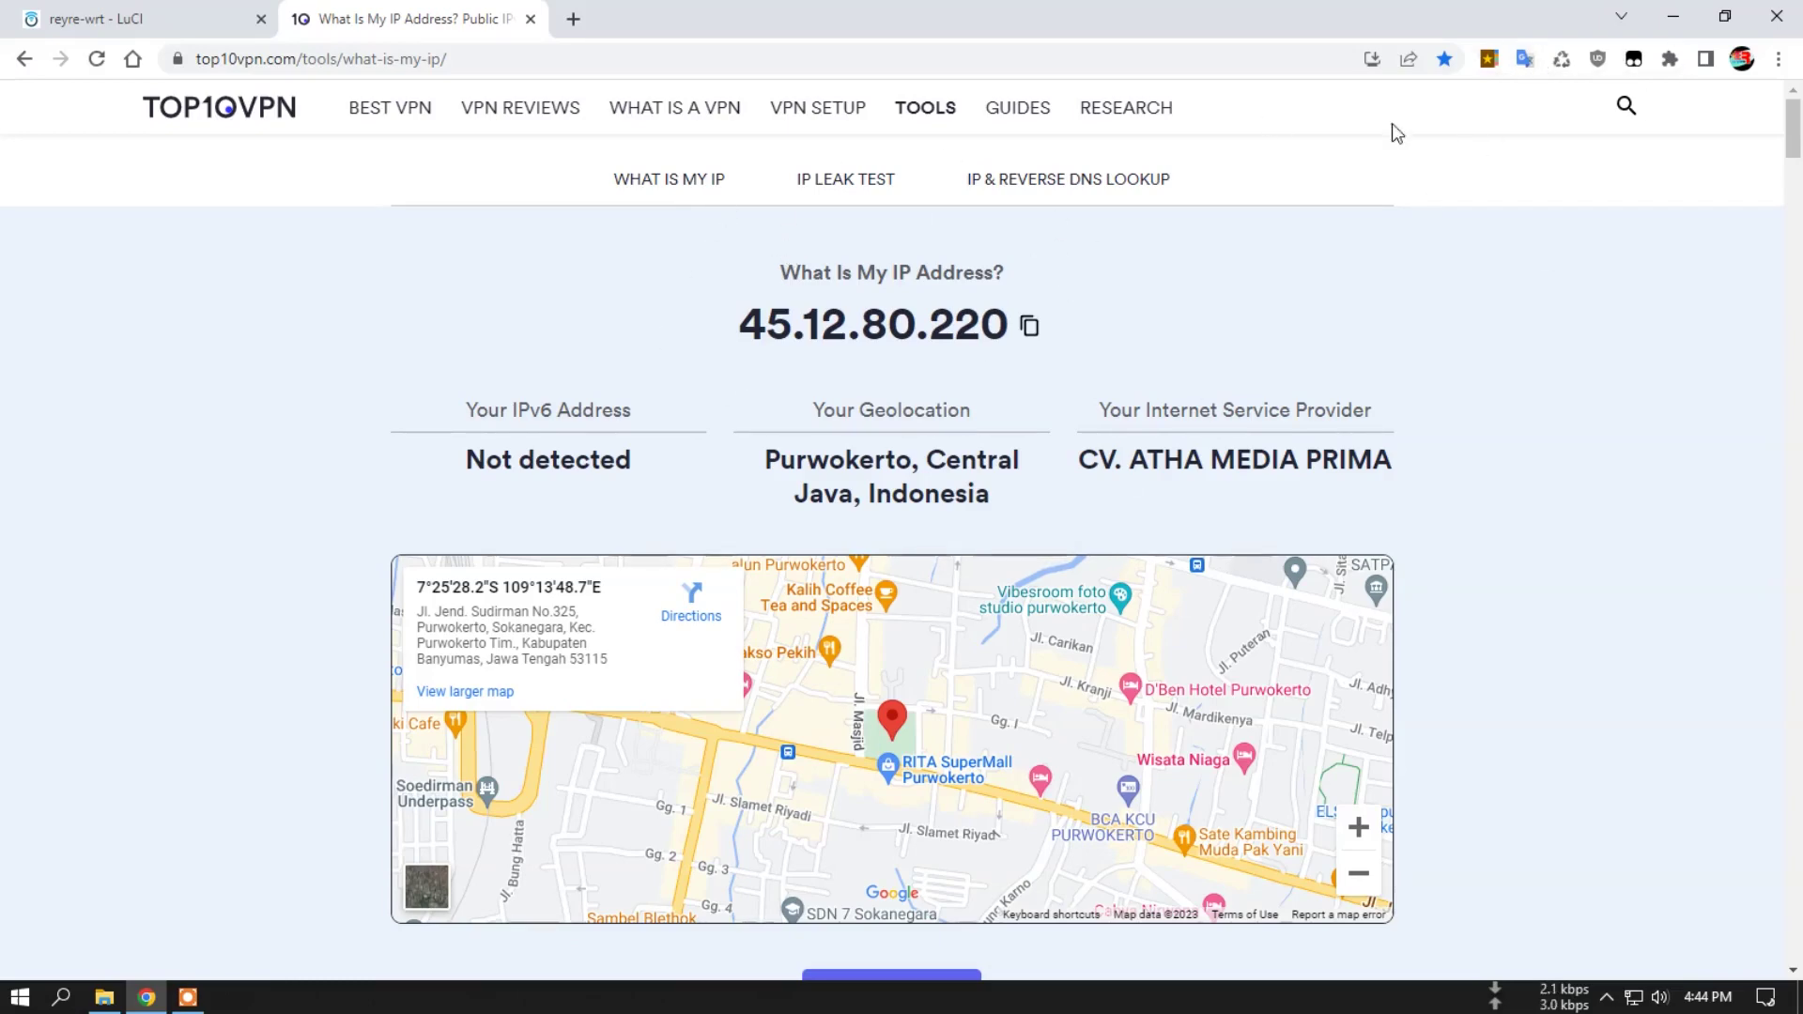
left_click_drag(742, 324, 1001, 329)
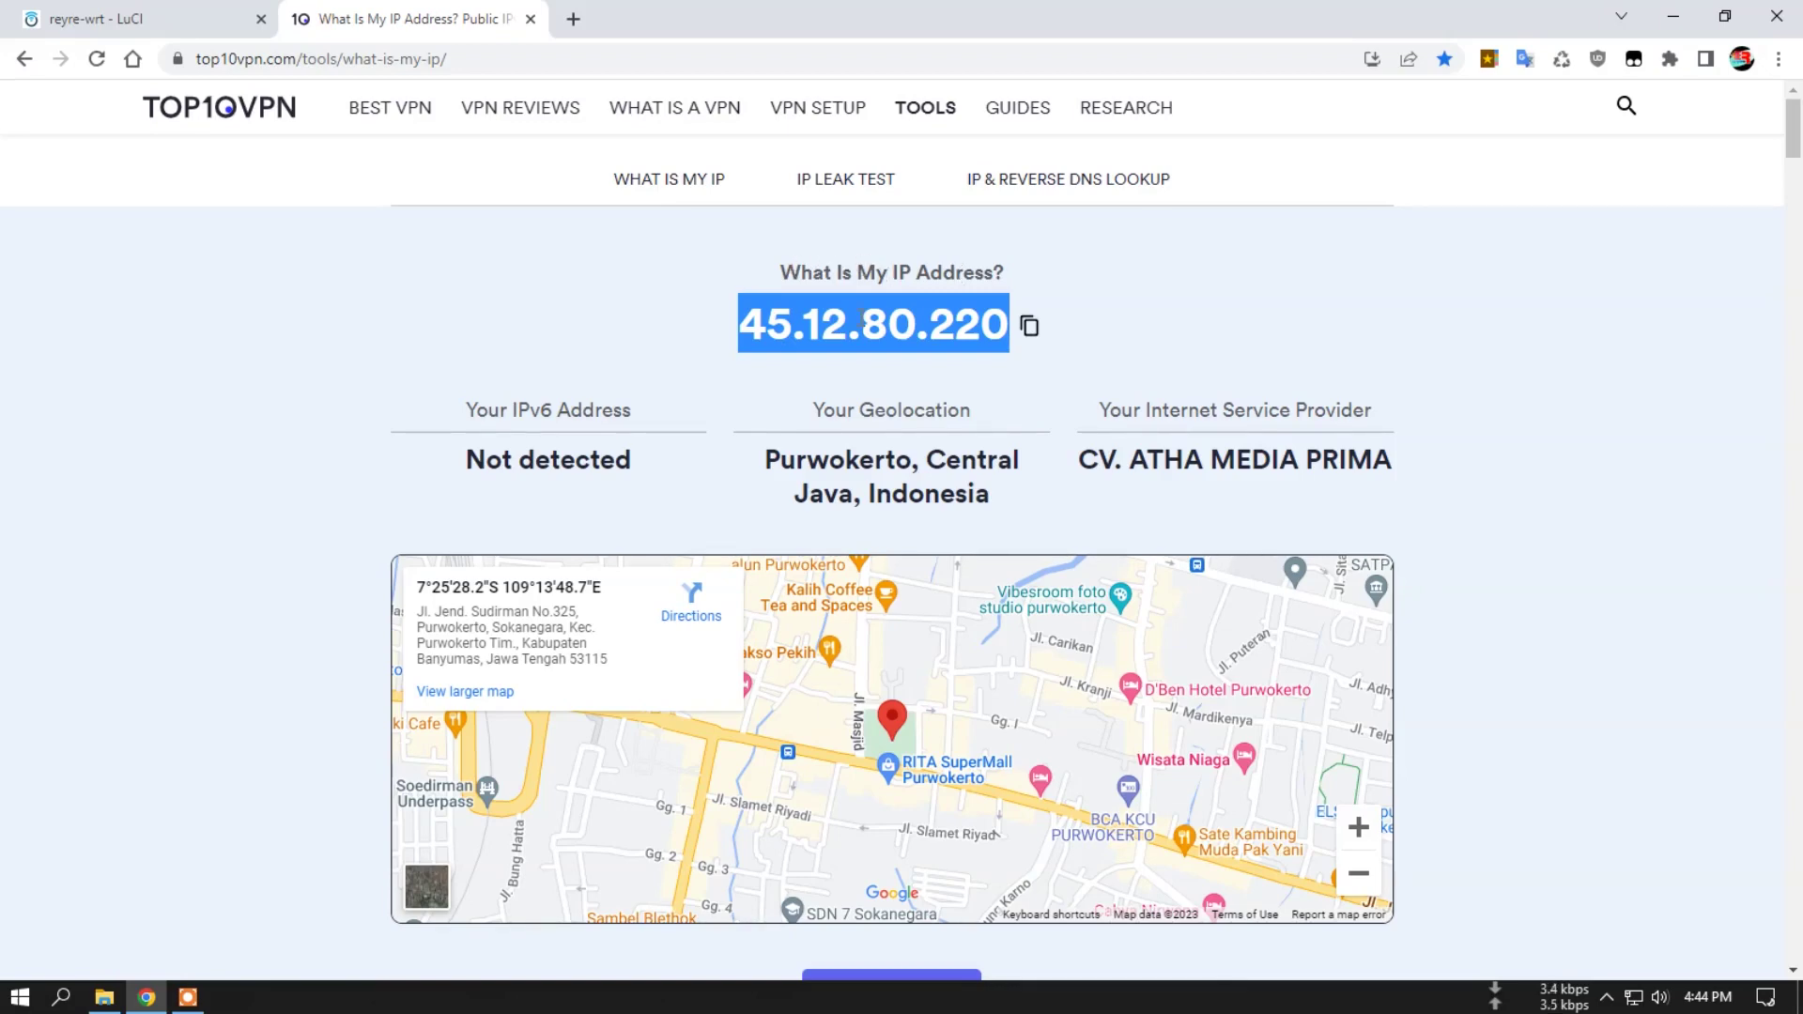
- Return to the router tab and review Passwall's basic settings, including the TCP, UDP and default nodes
left_click(139, 17)
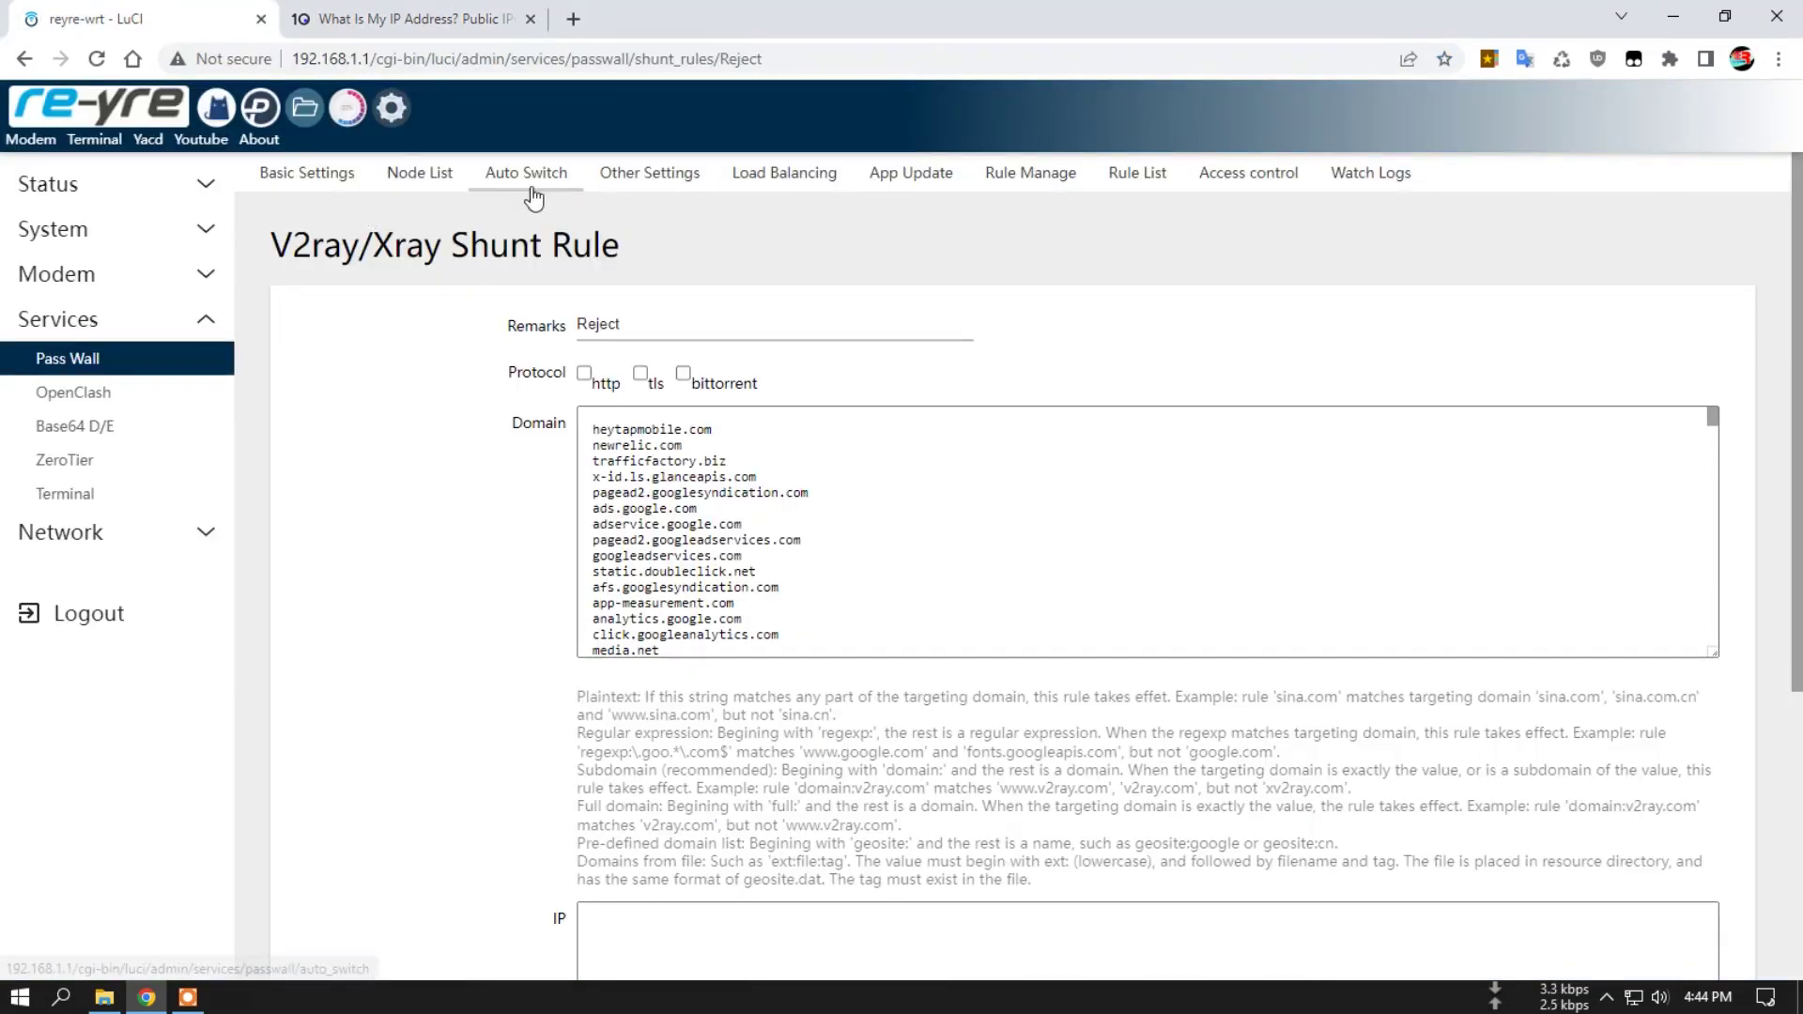
left_click(309, 178)
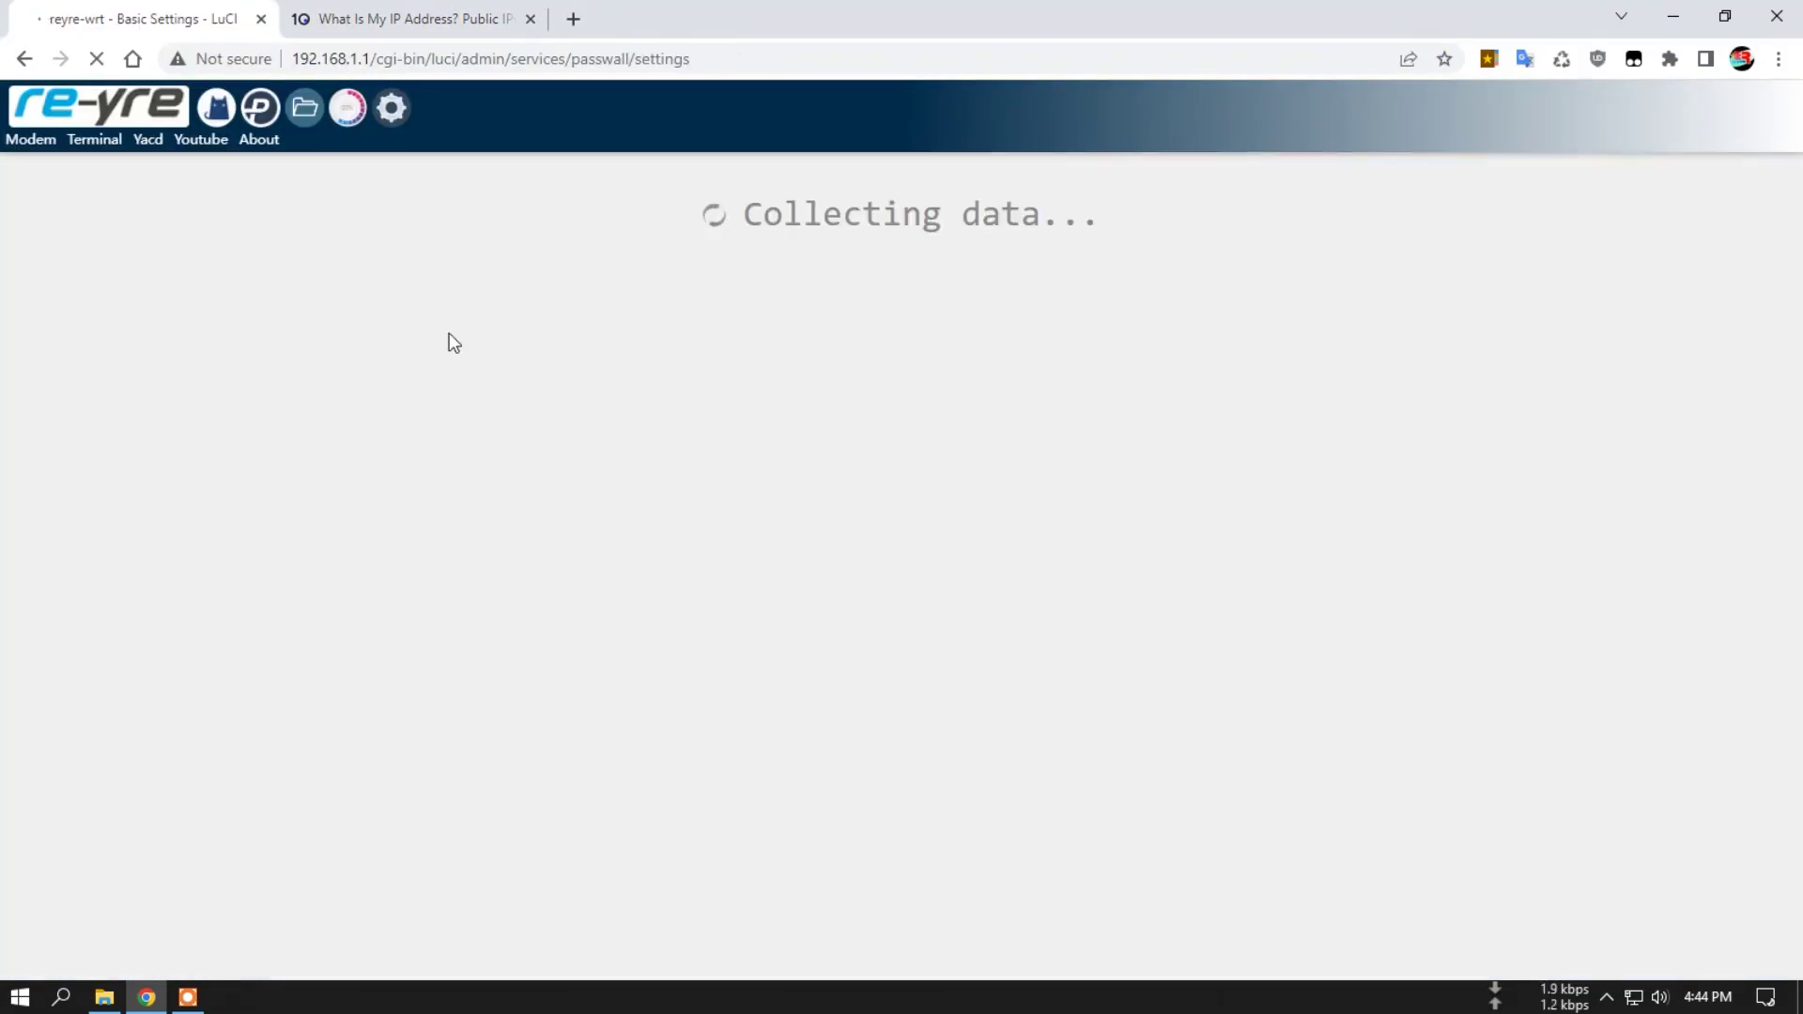
scroll(911, 530, "down", 4)
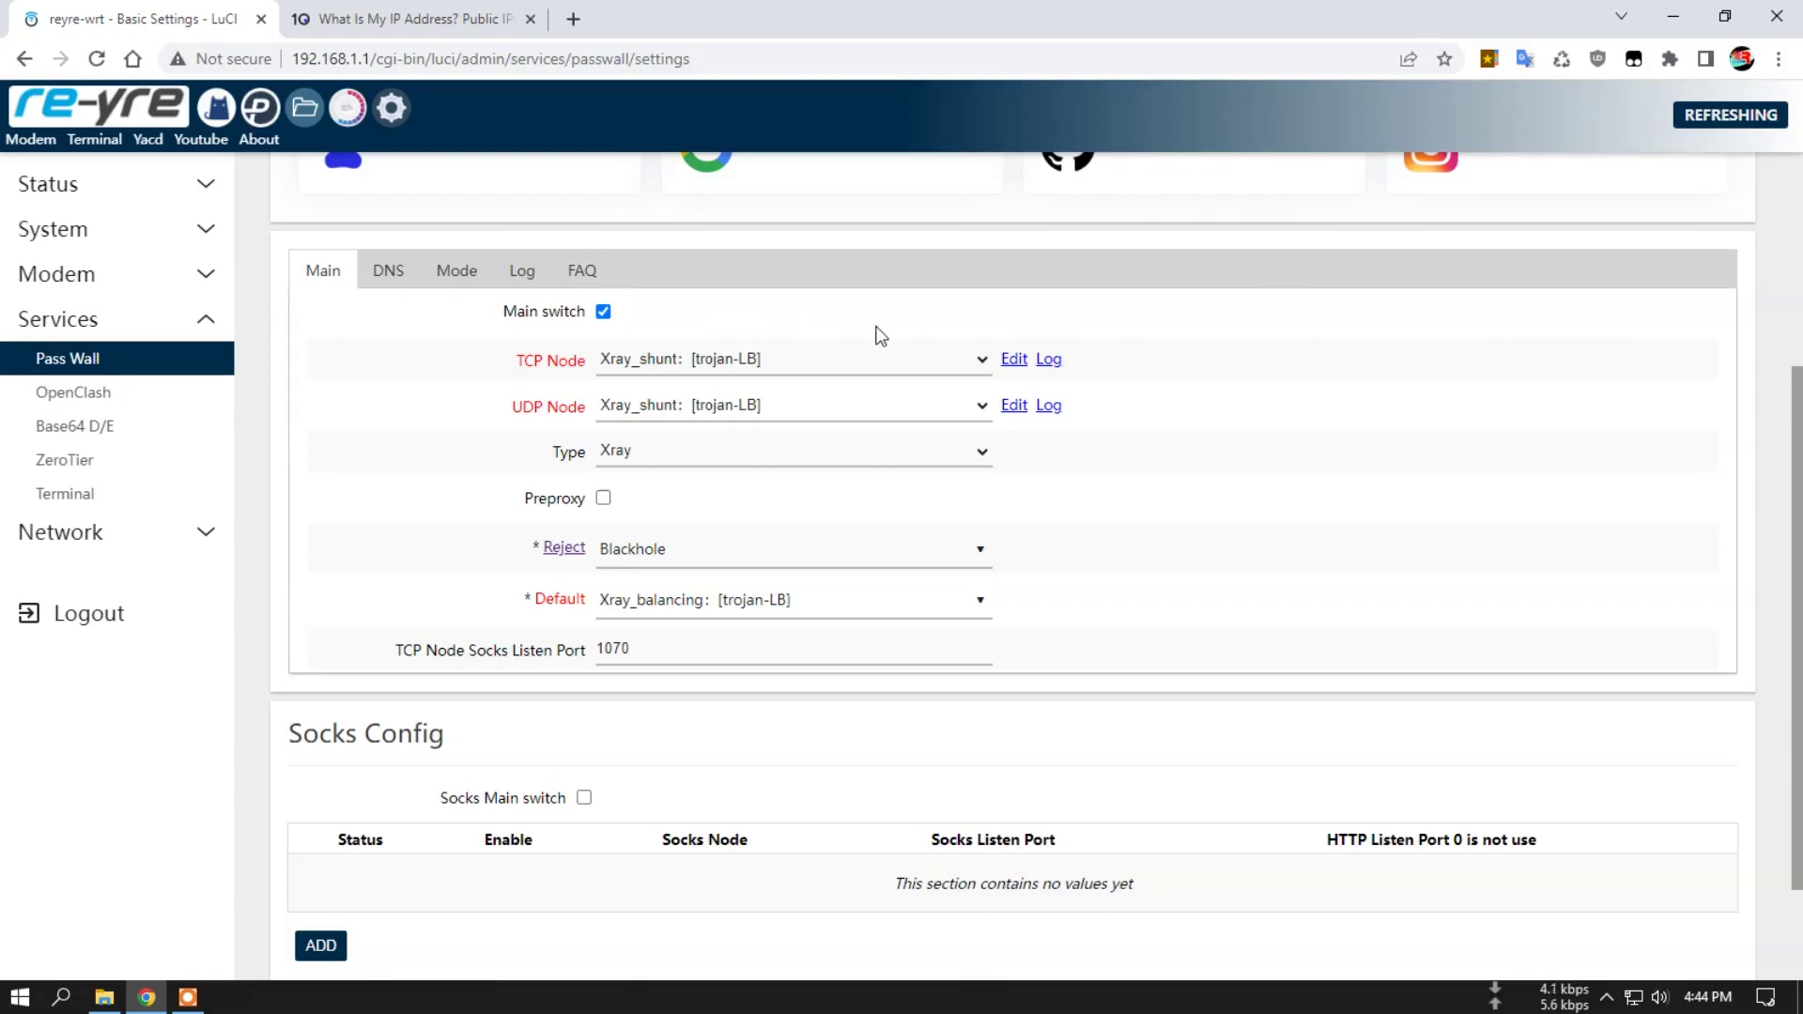
scroll(936, 317, "up", 1)
scroll(935, 317, "up", 3)
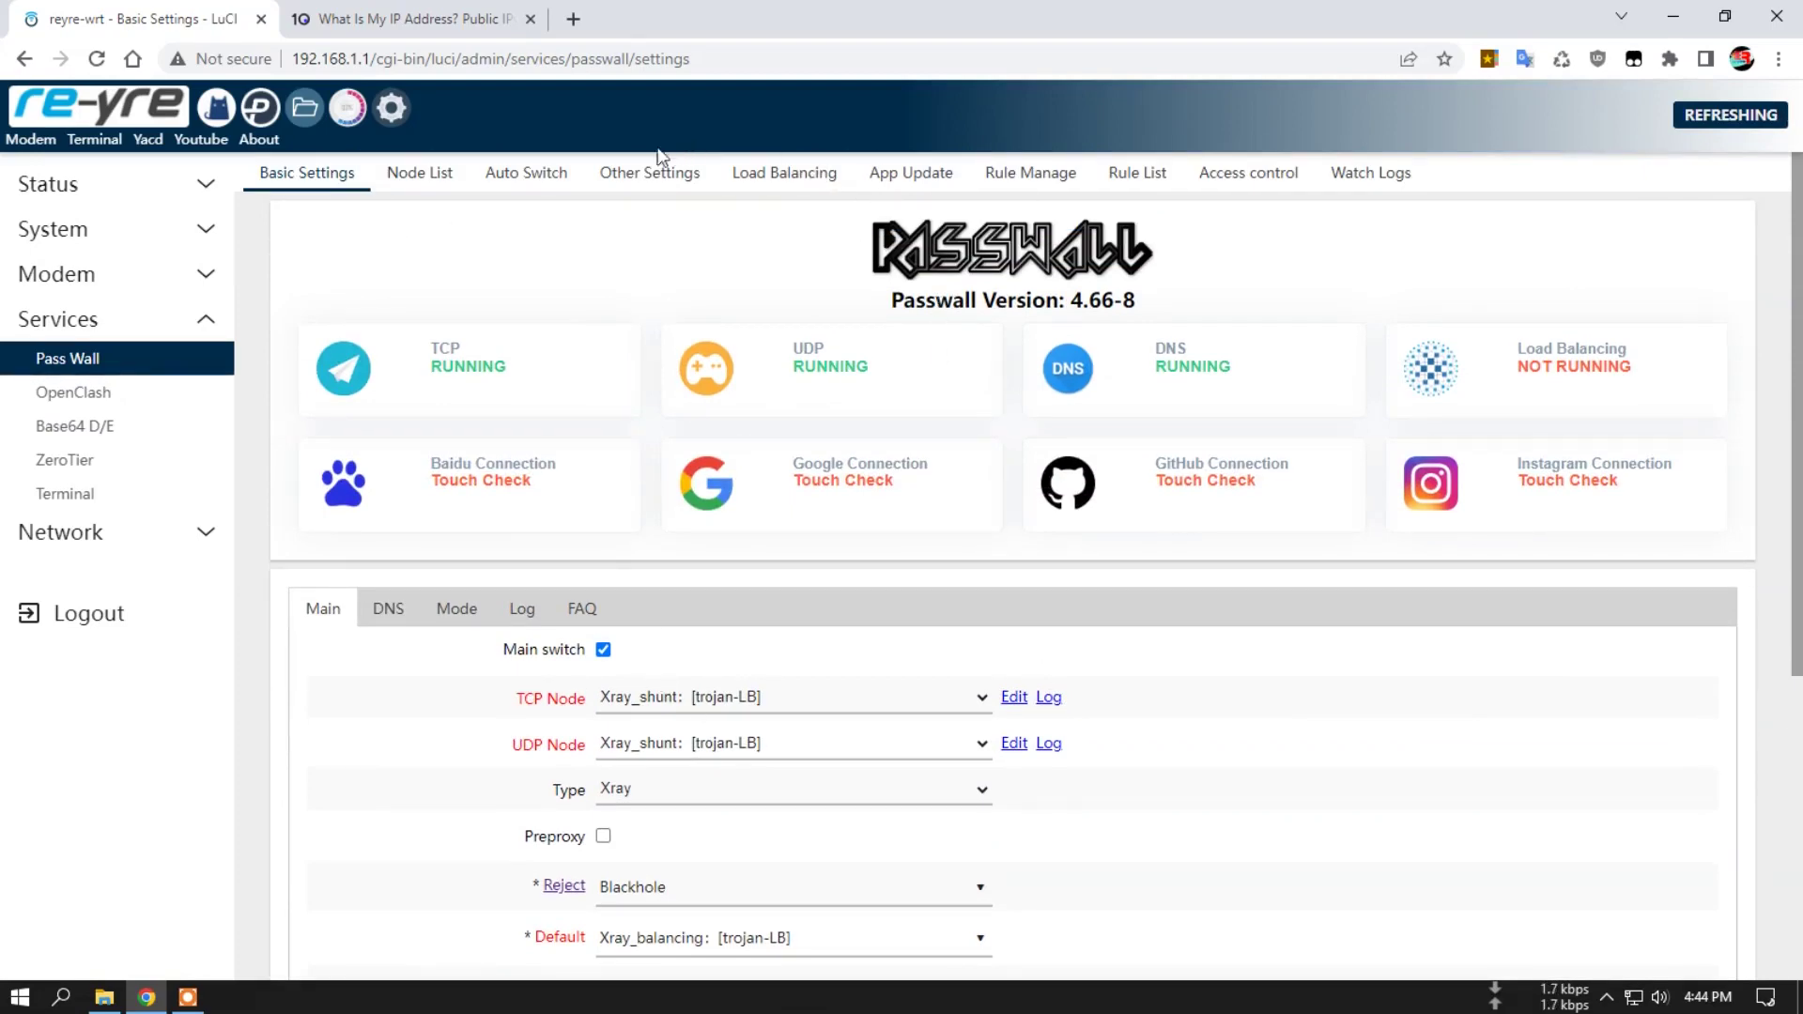
- Open Passwall's other settings and examine the TCP and UDP No Redir Ports options under Forwarding Settings
left_click(645, 176)
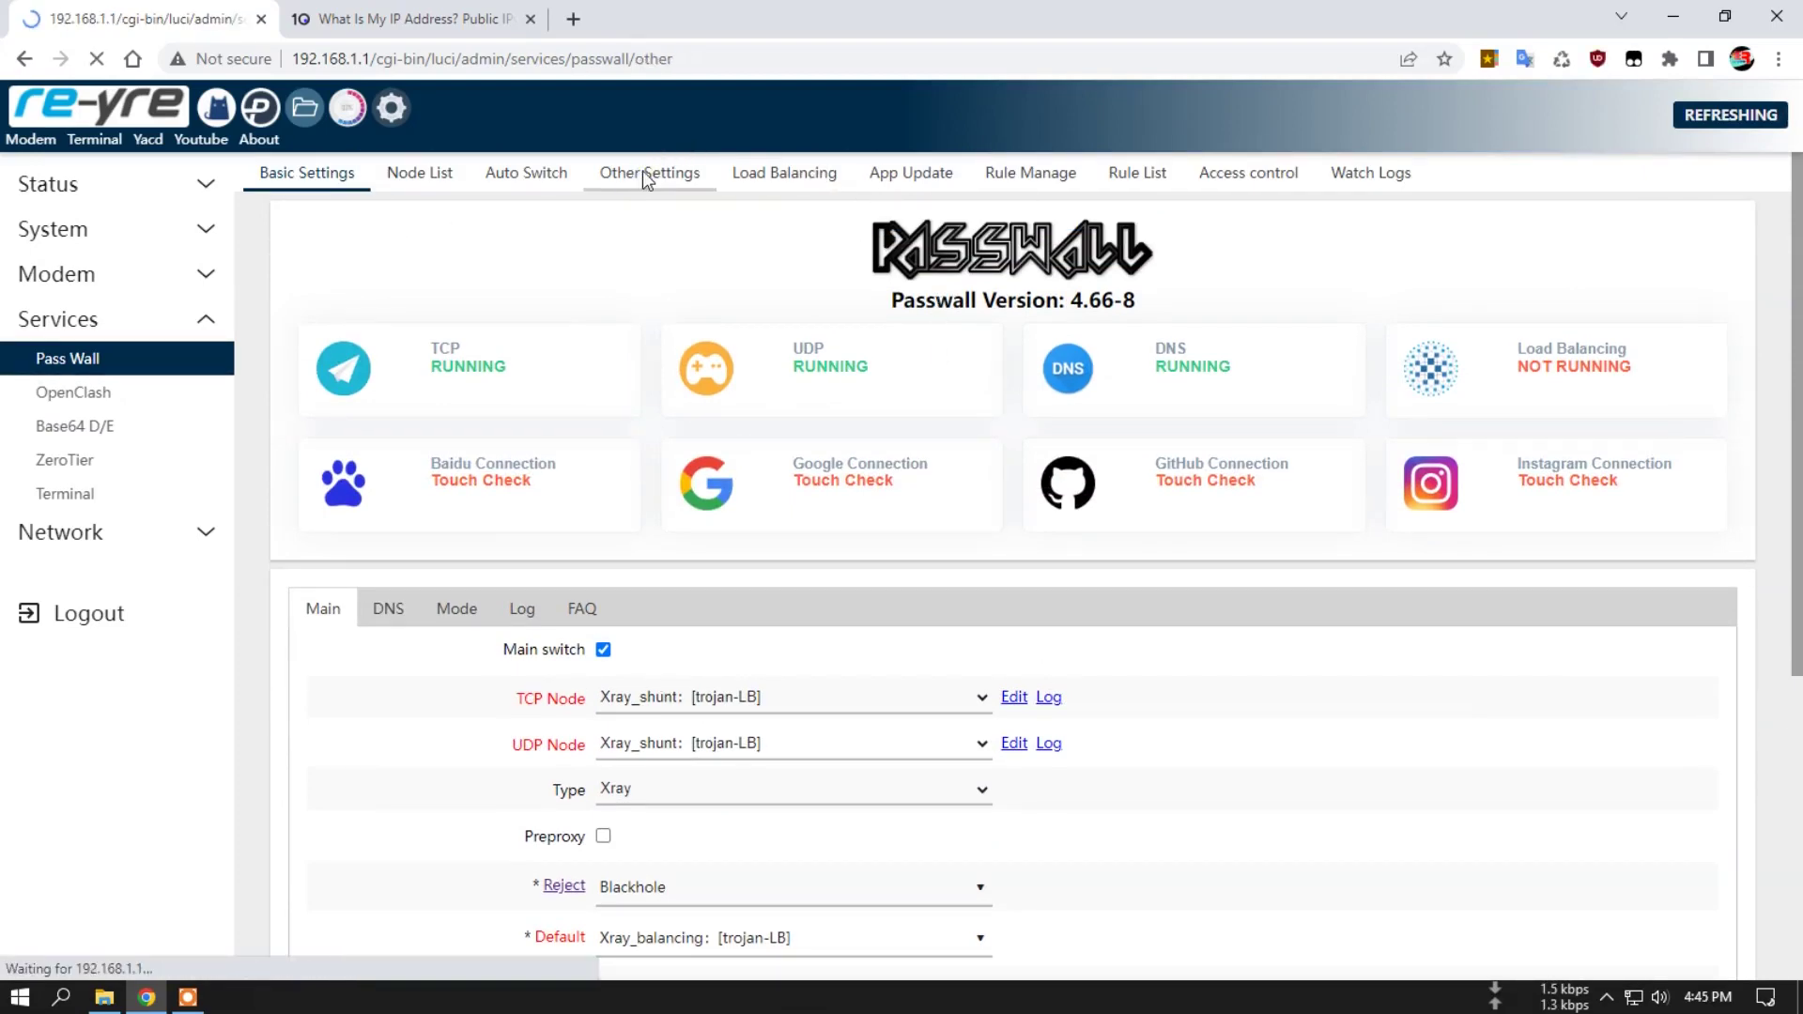
scroll(354, 387, "down", 1)
scroll(354, 387, "down", 2)
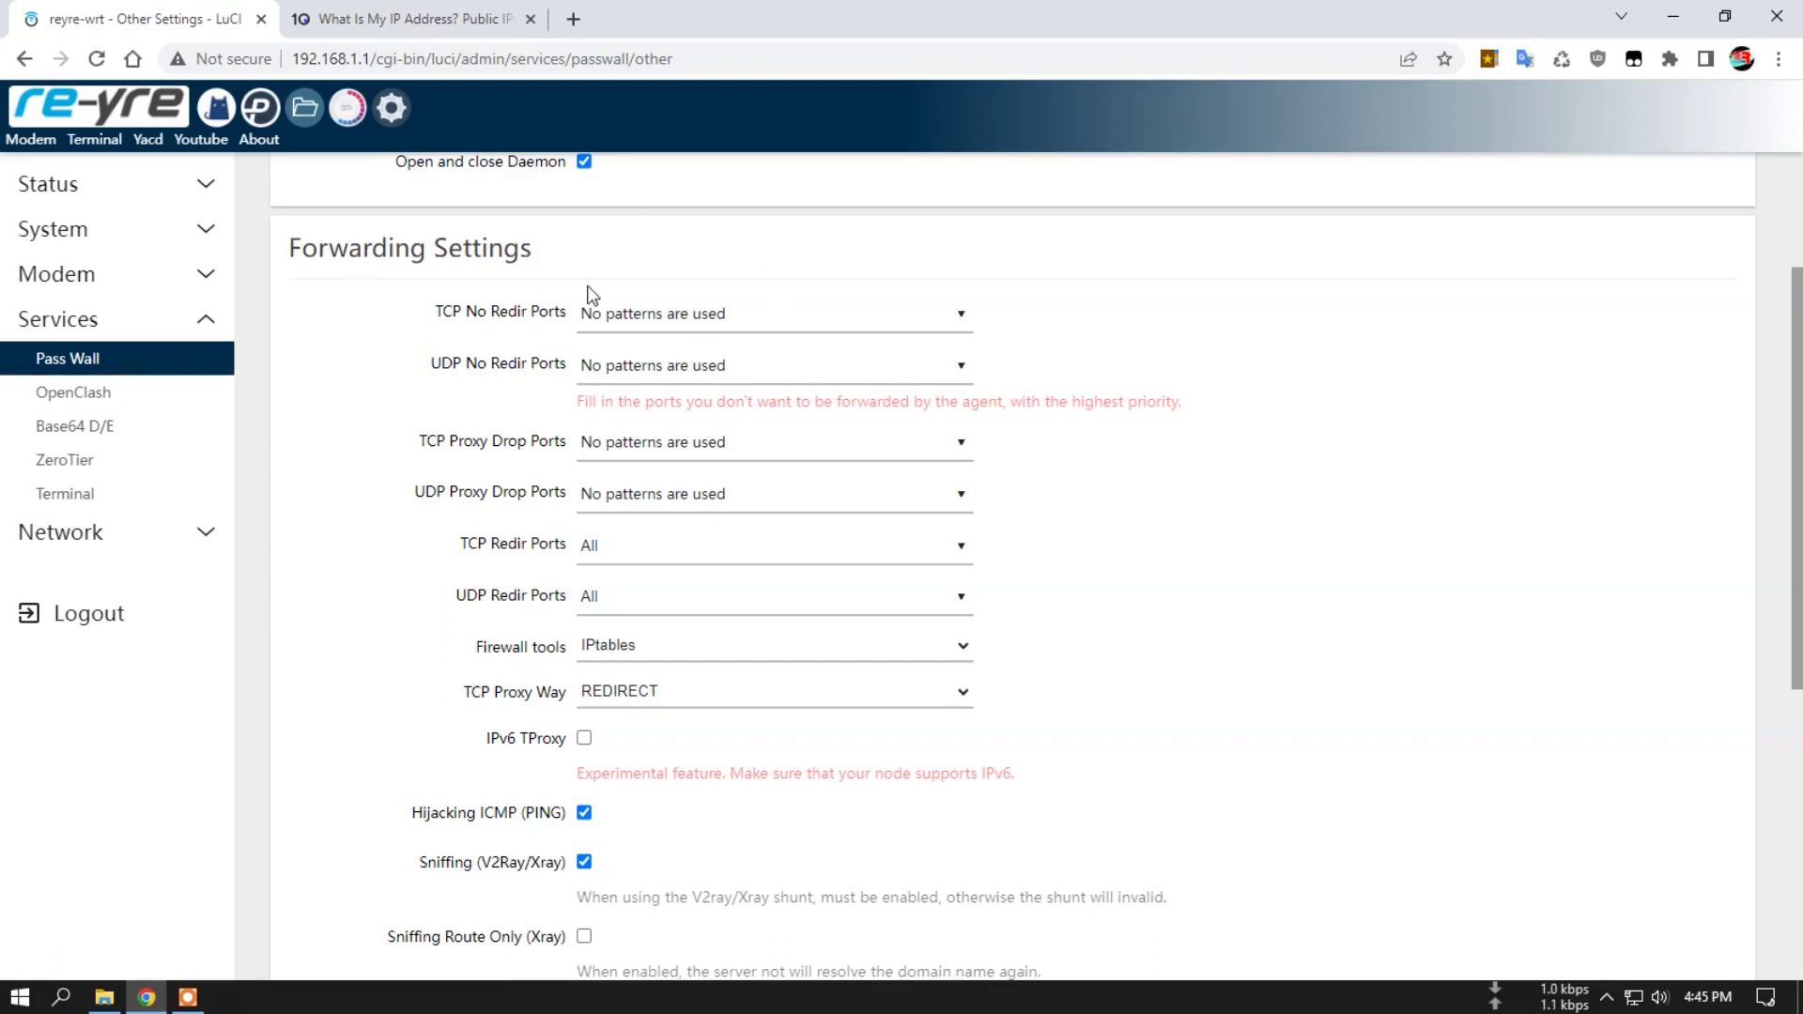
left_click_drag(441, 314, 568, 320)
left_click(450, 316)
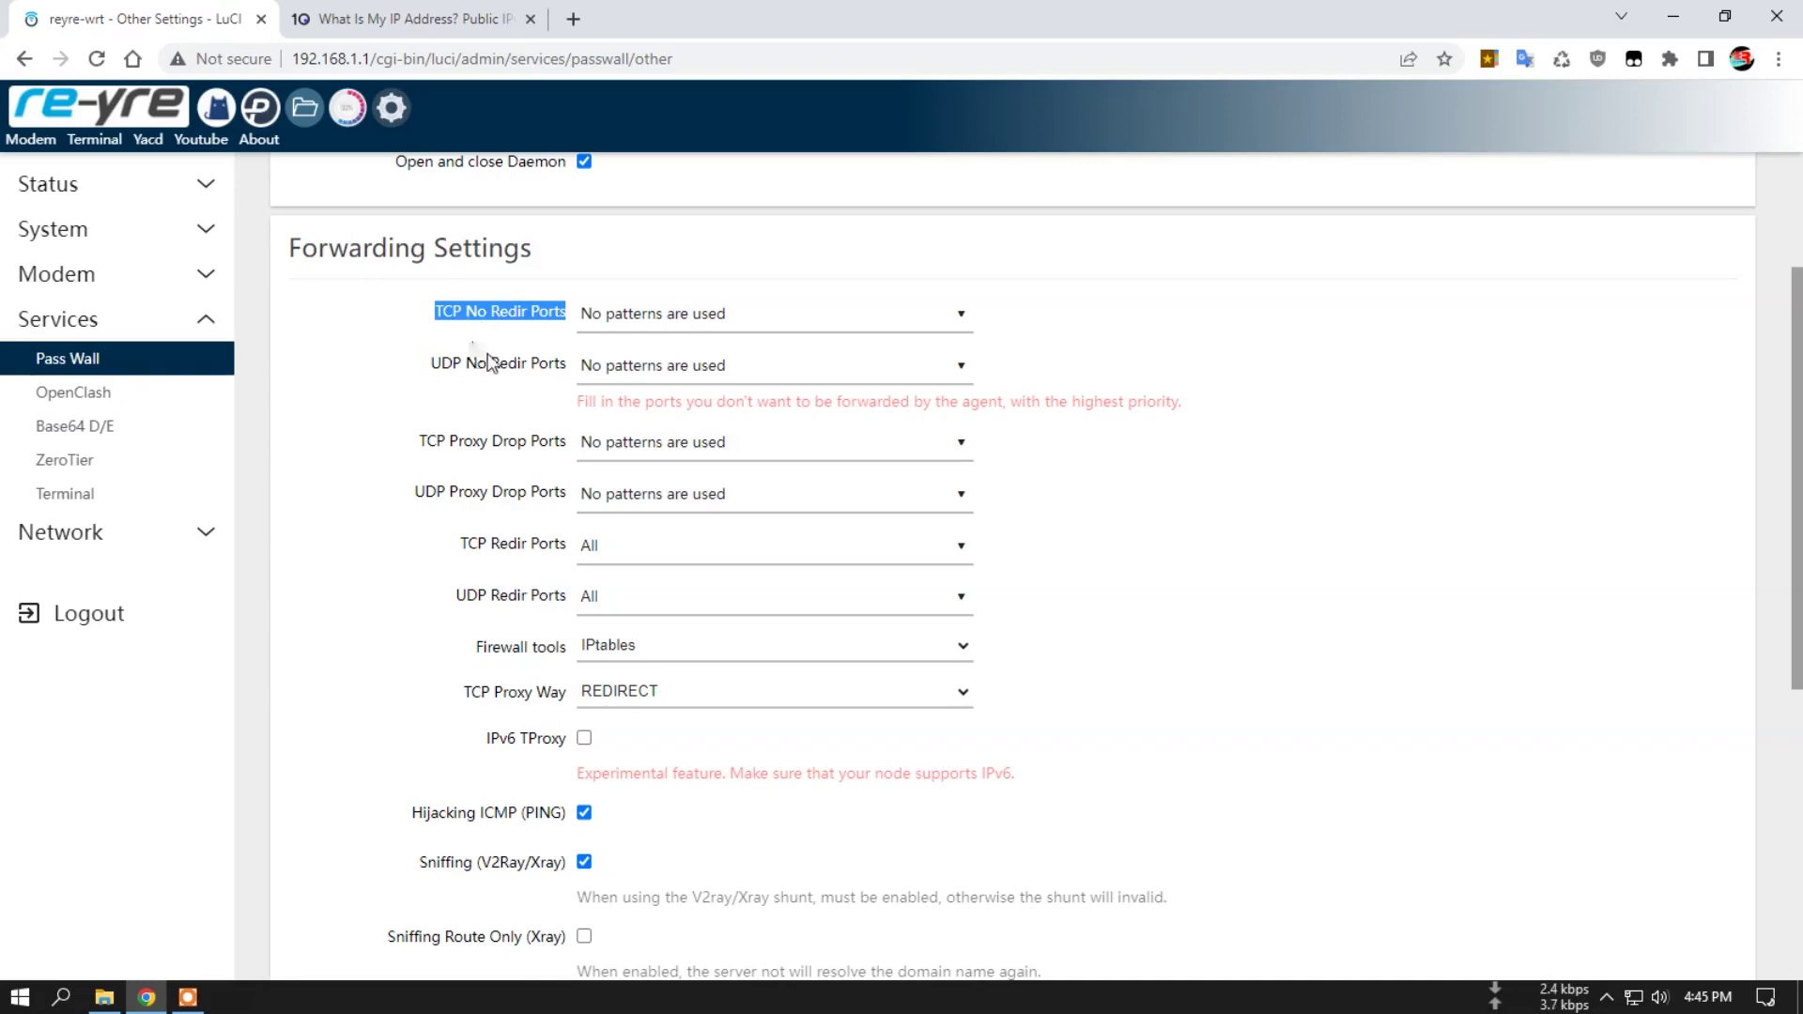
left_click_drag(433, 364, 566, 368)
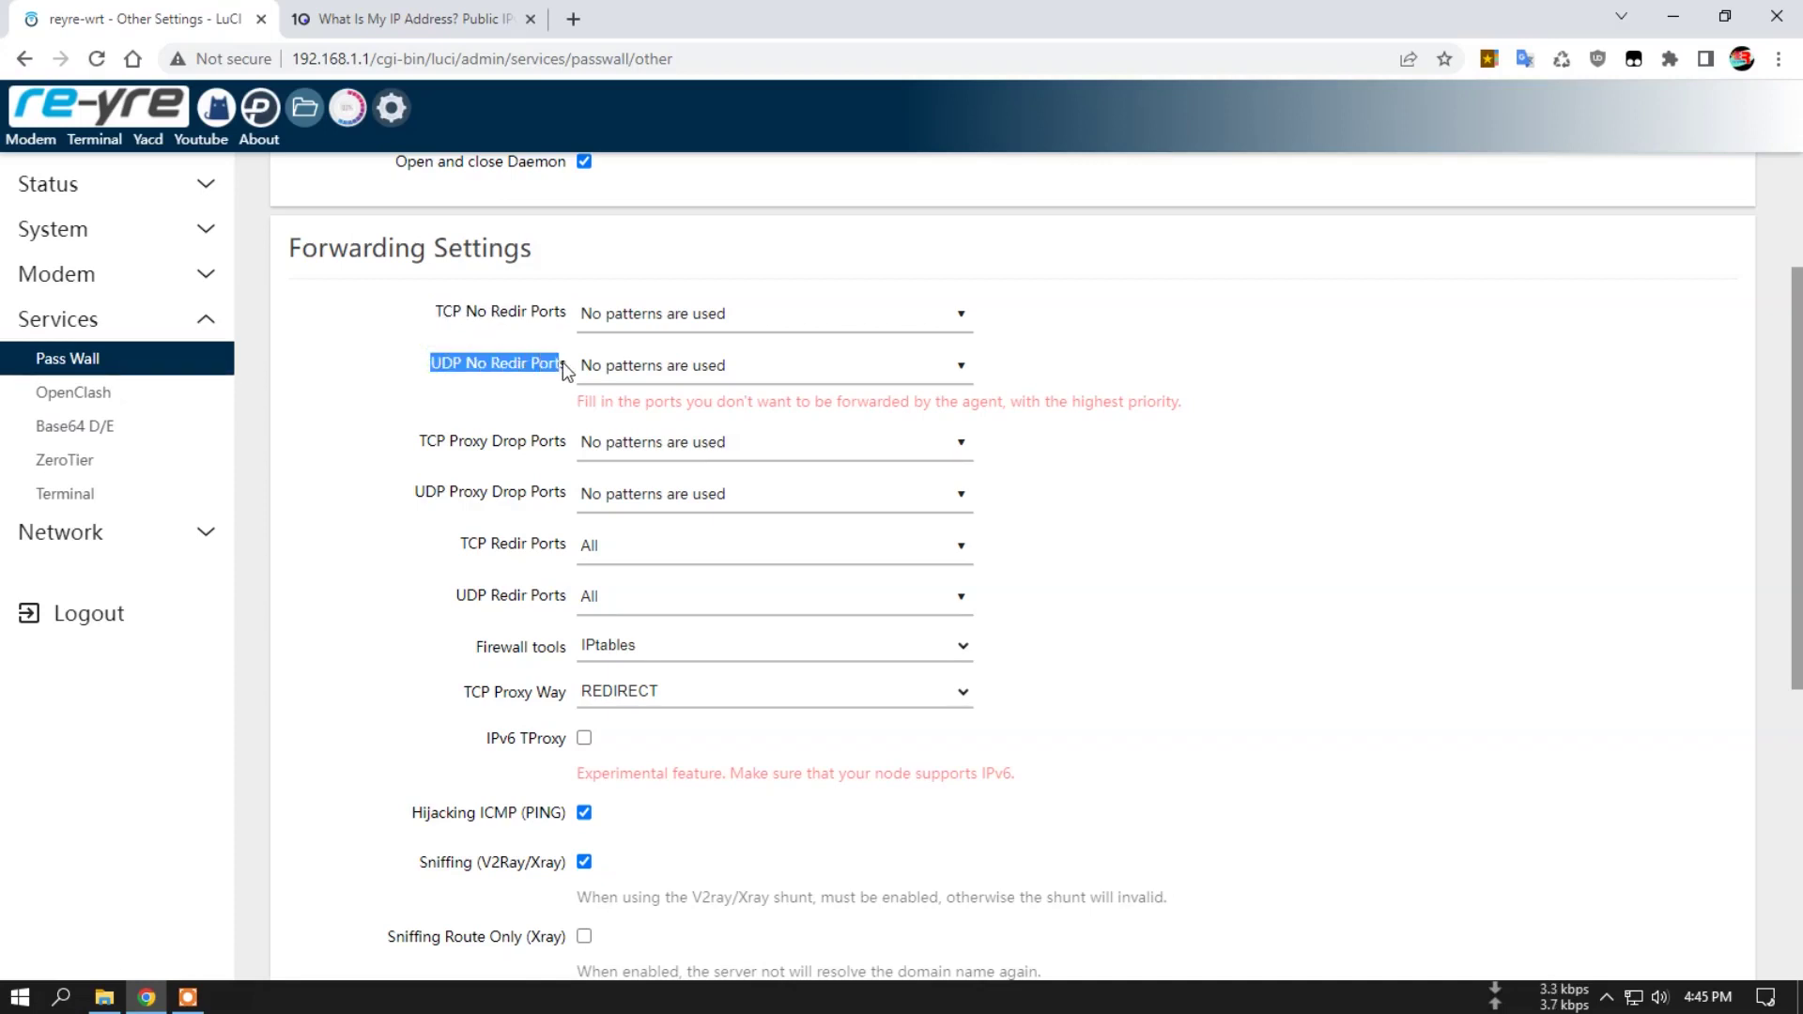
left_click(494, 371)
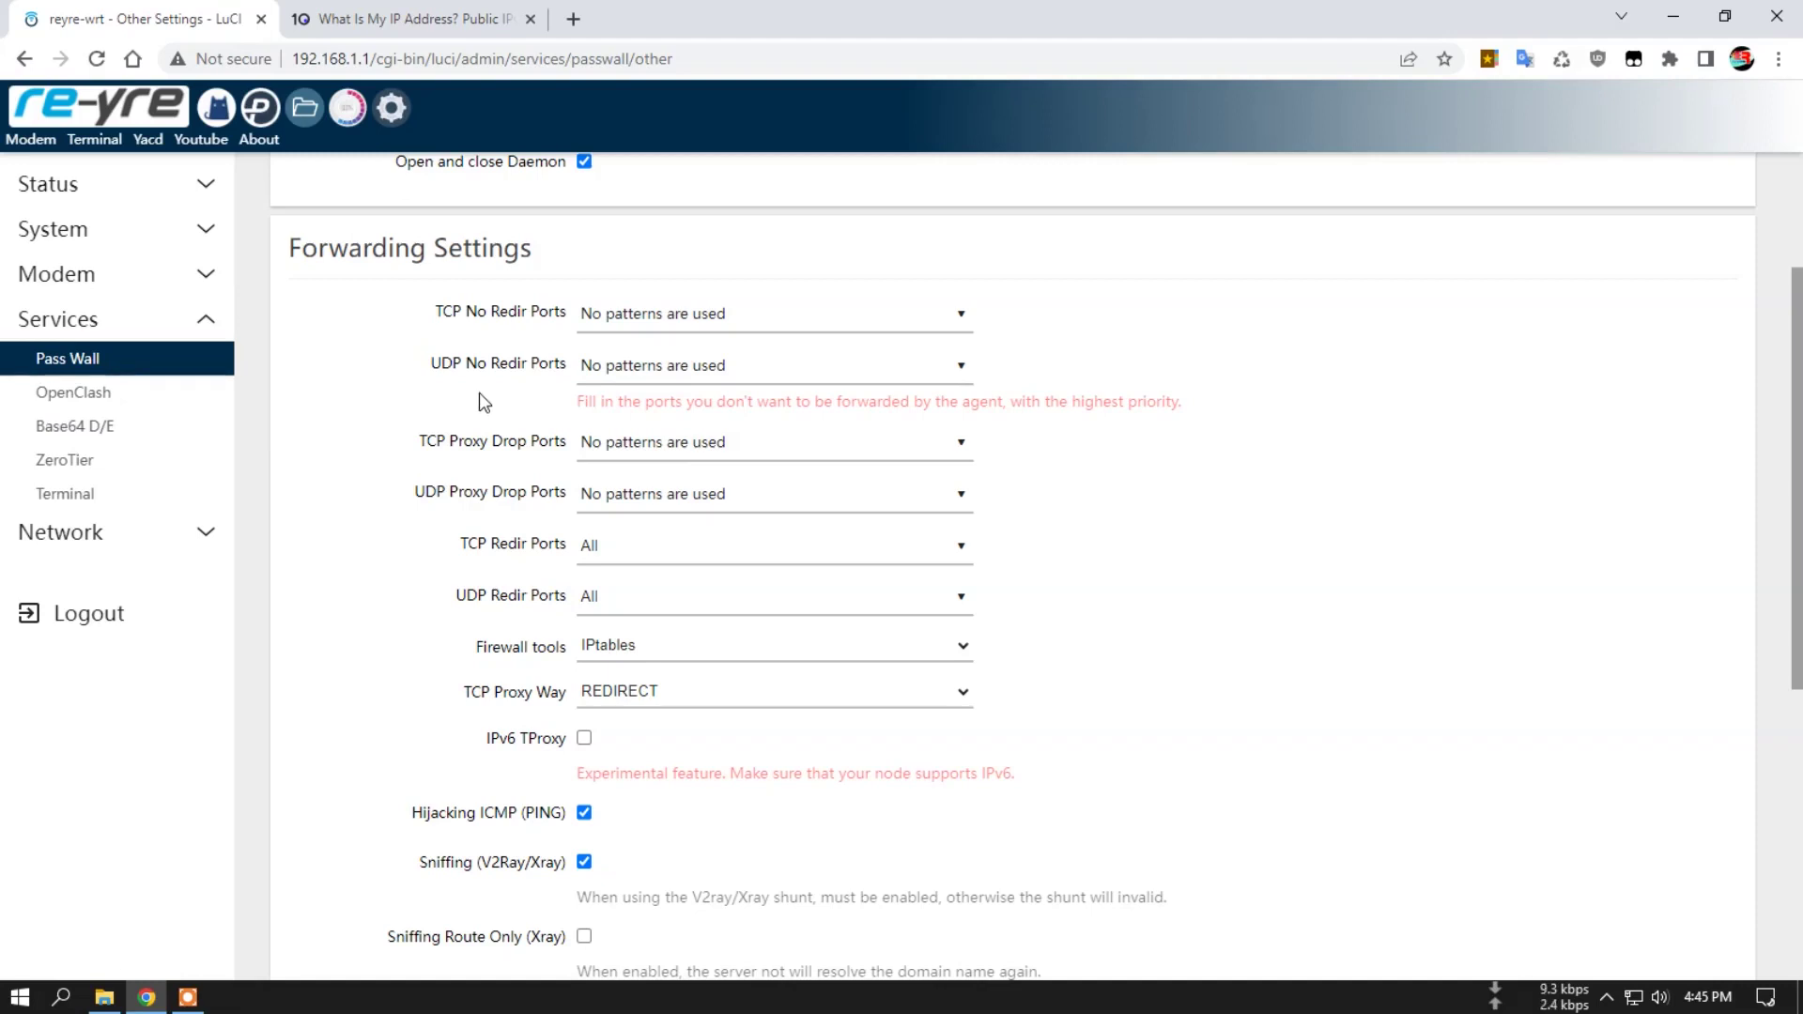
- Examine the UDP No Redir Ports options under Forwarding Settings, and check the site's web address on the What Is My IP page
left_click(723, 366)
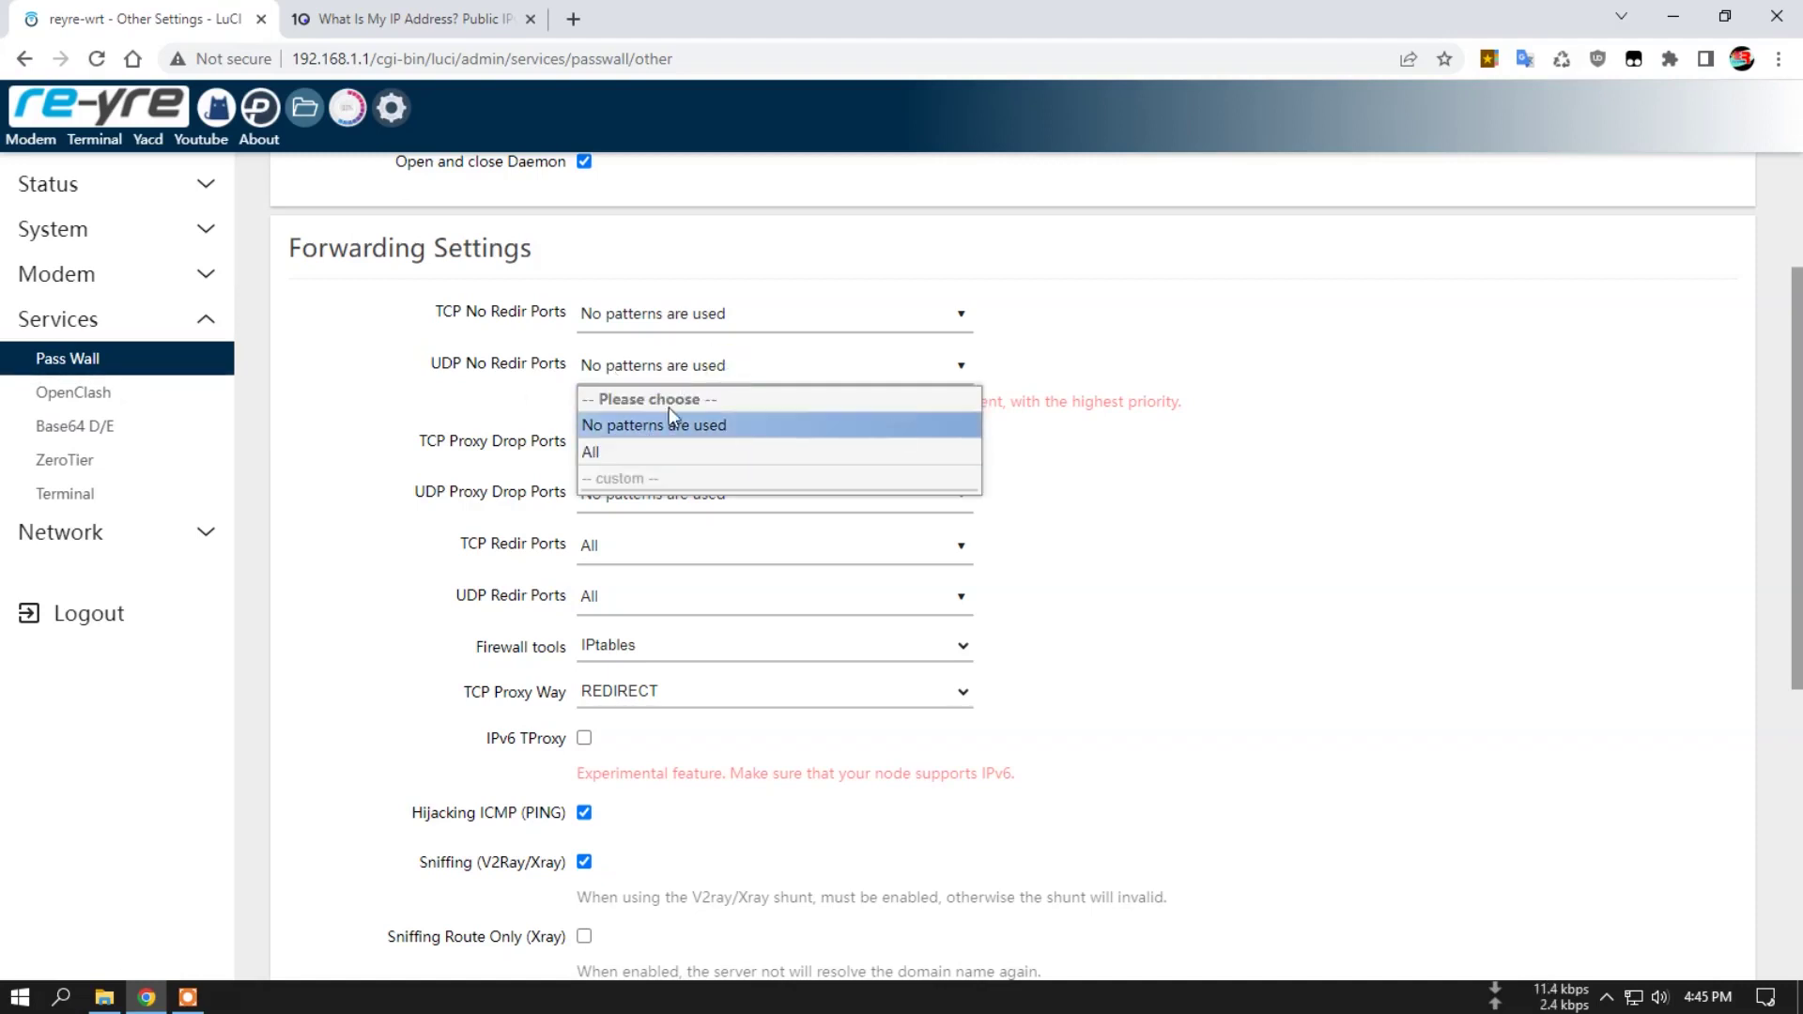
left_click(525, 369)
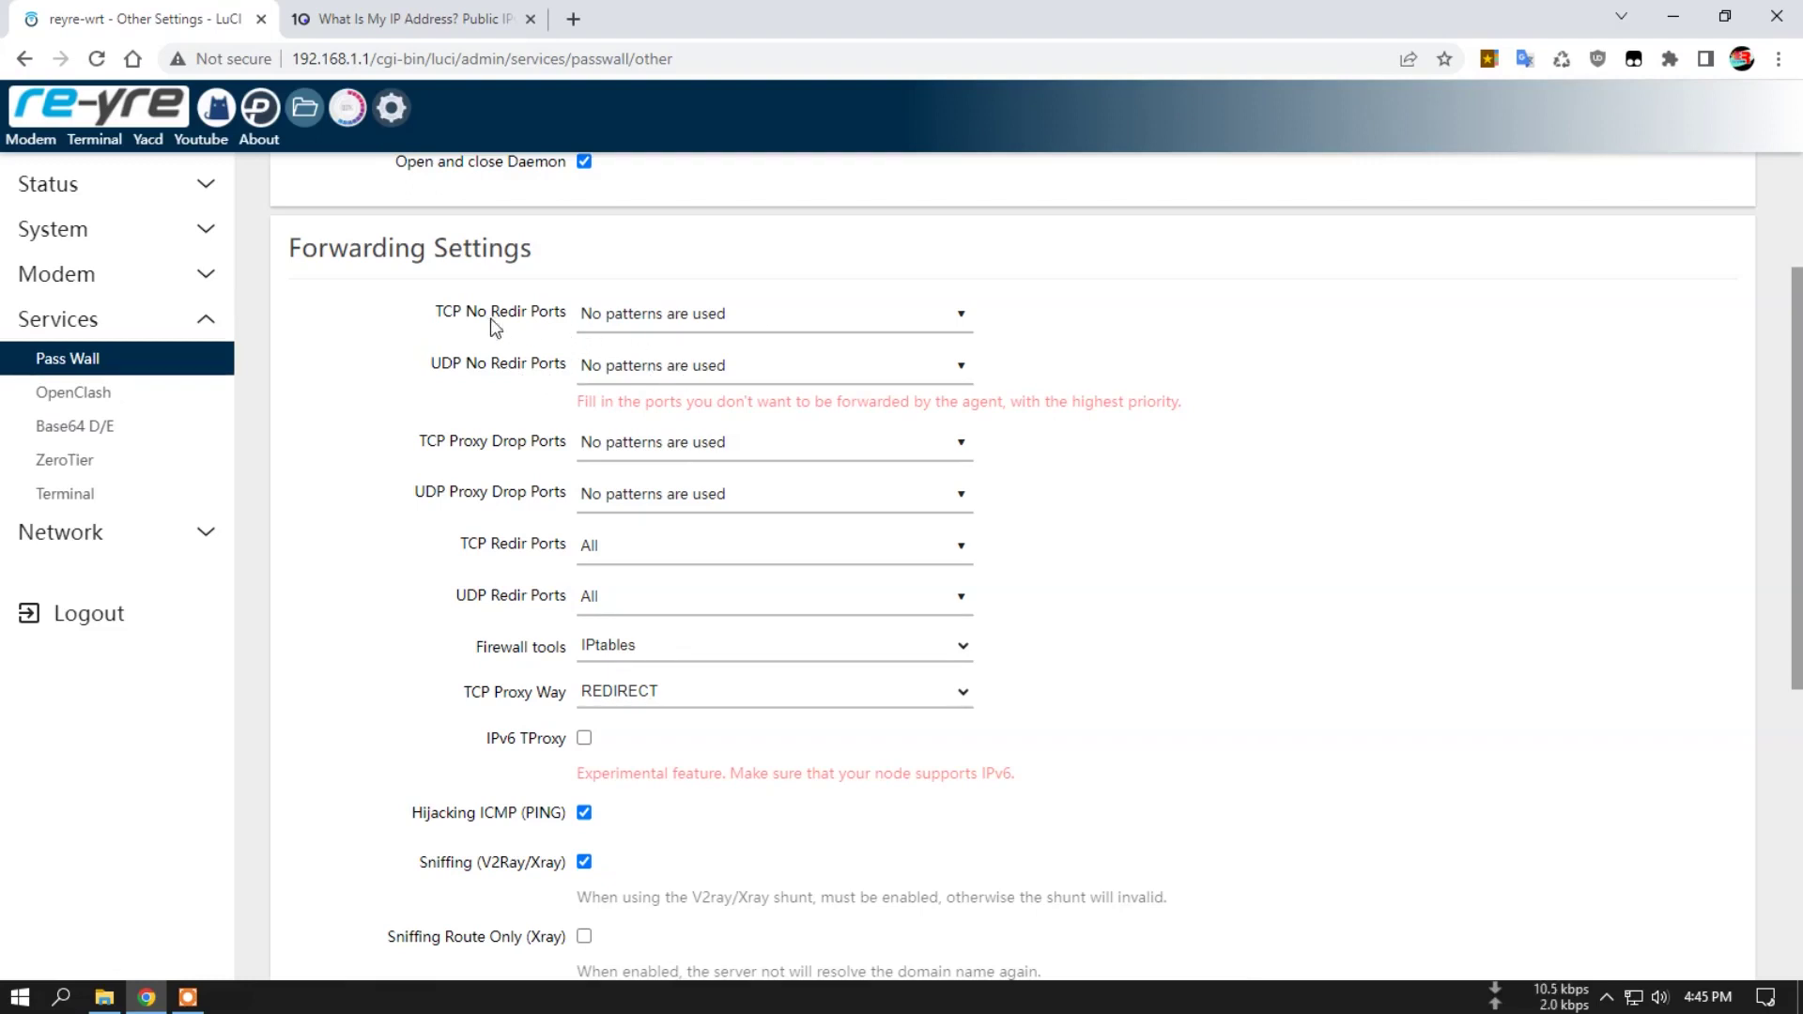
left_click(720, 359)
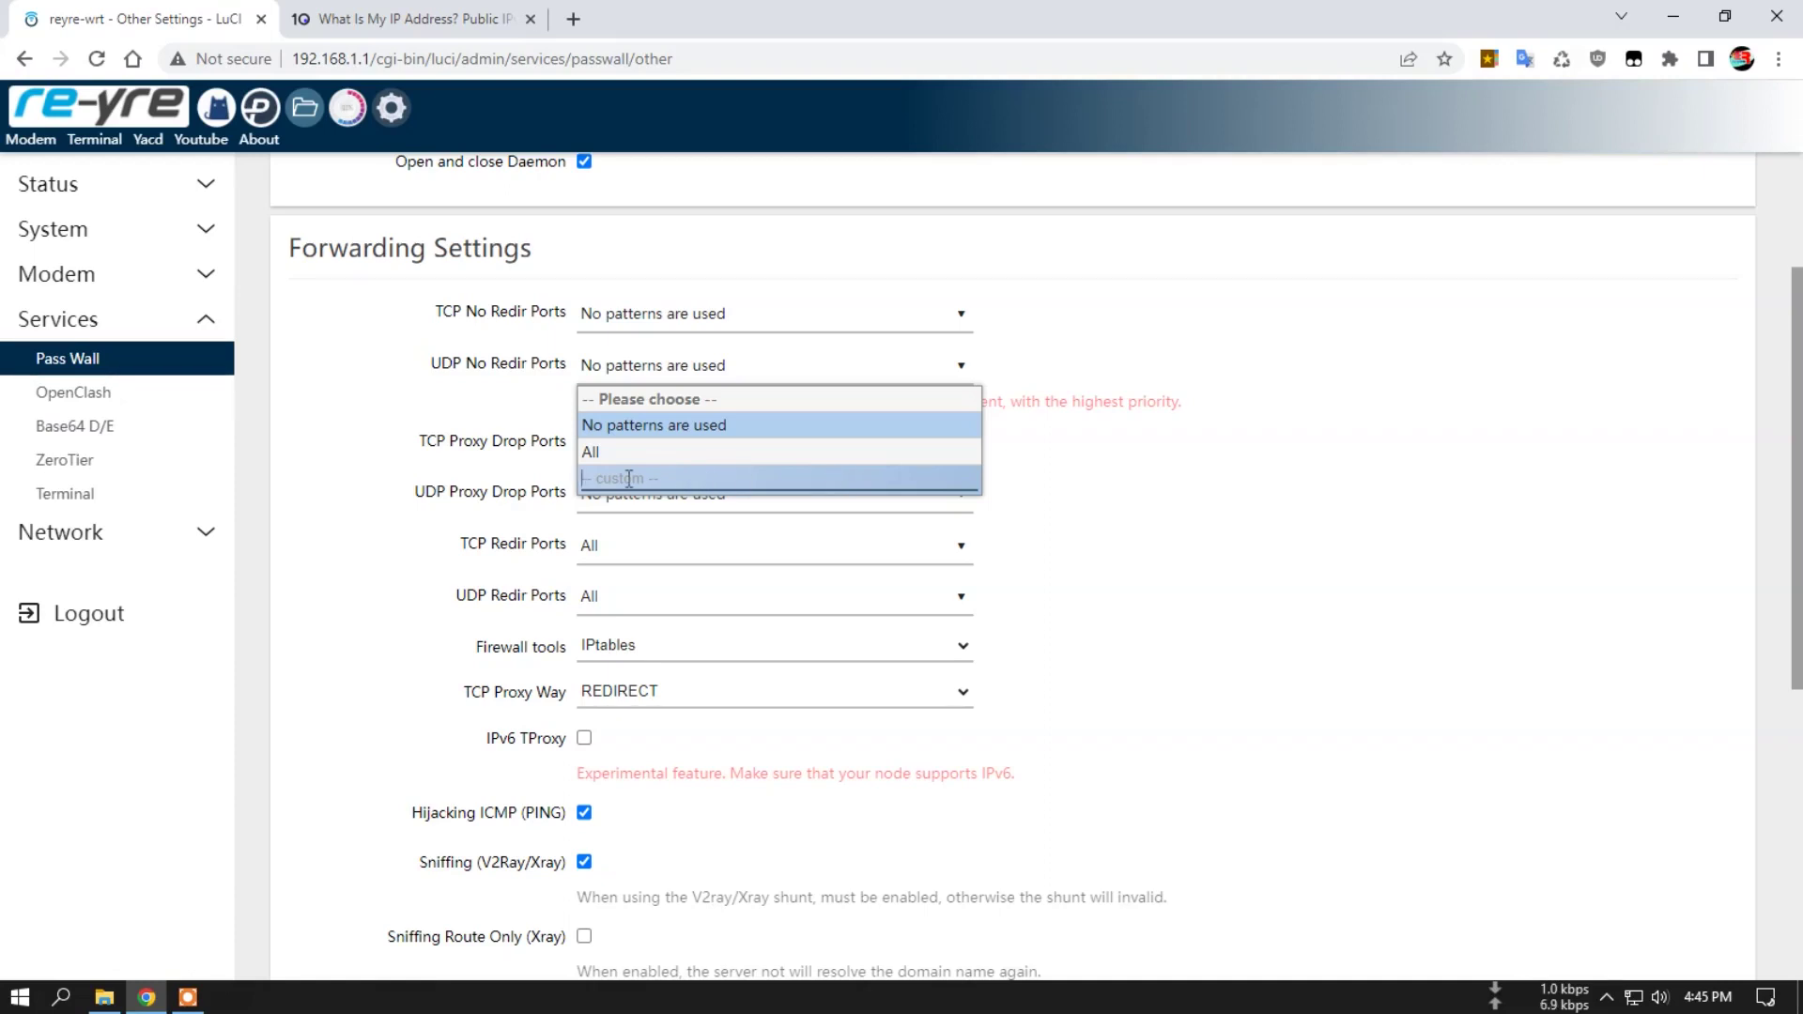
left_click(340, 425)
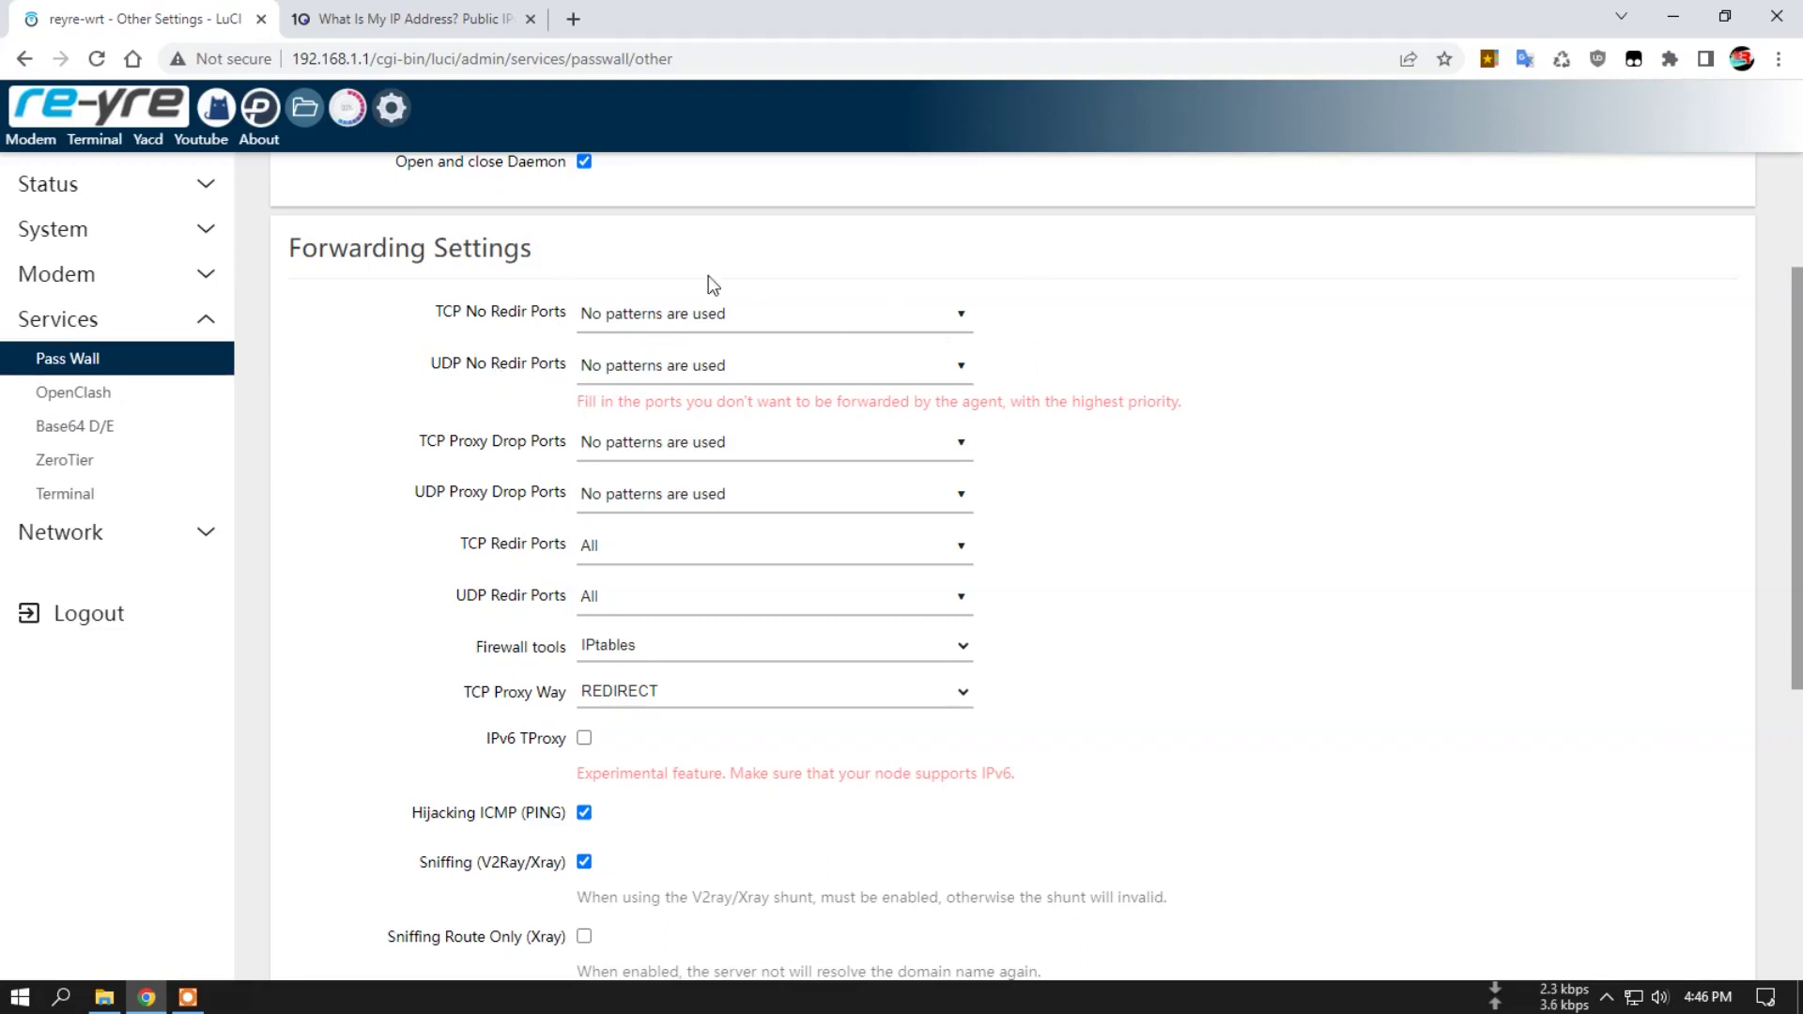
left_click(408, 20)
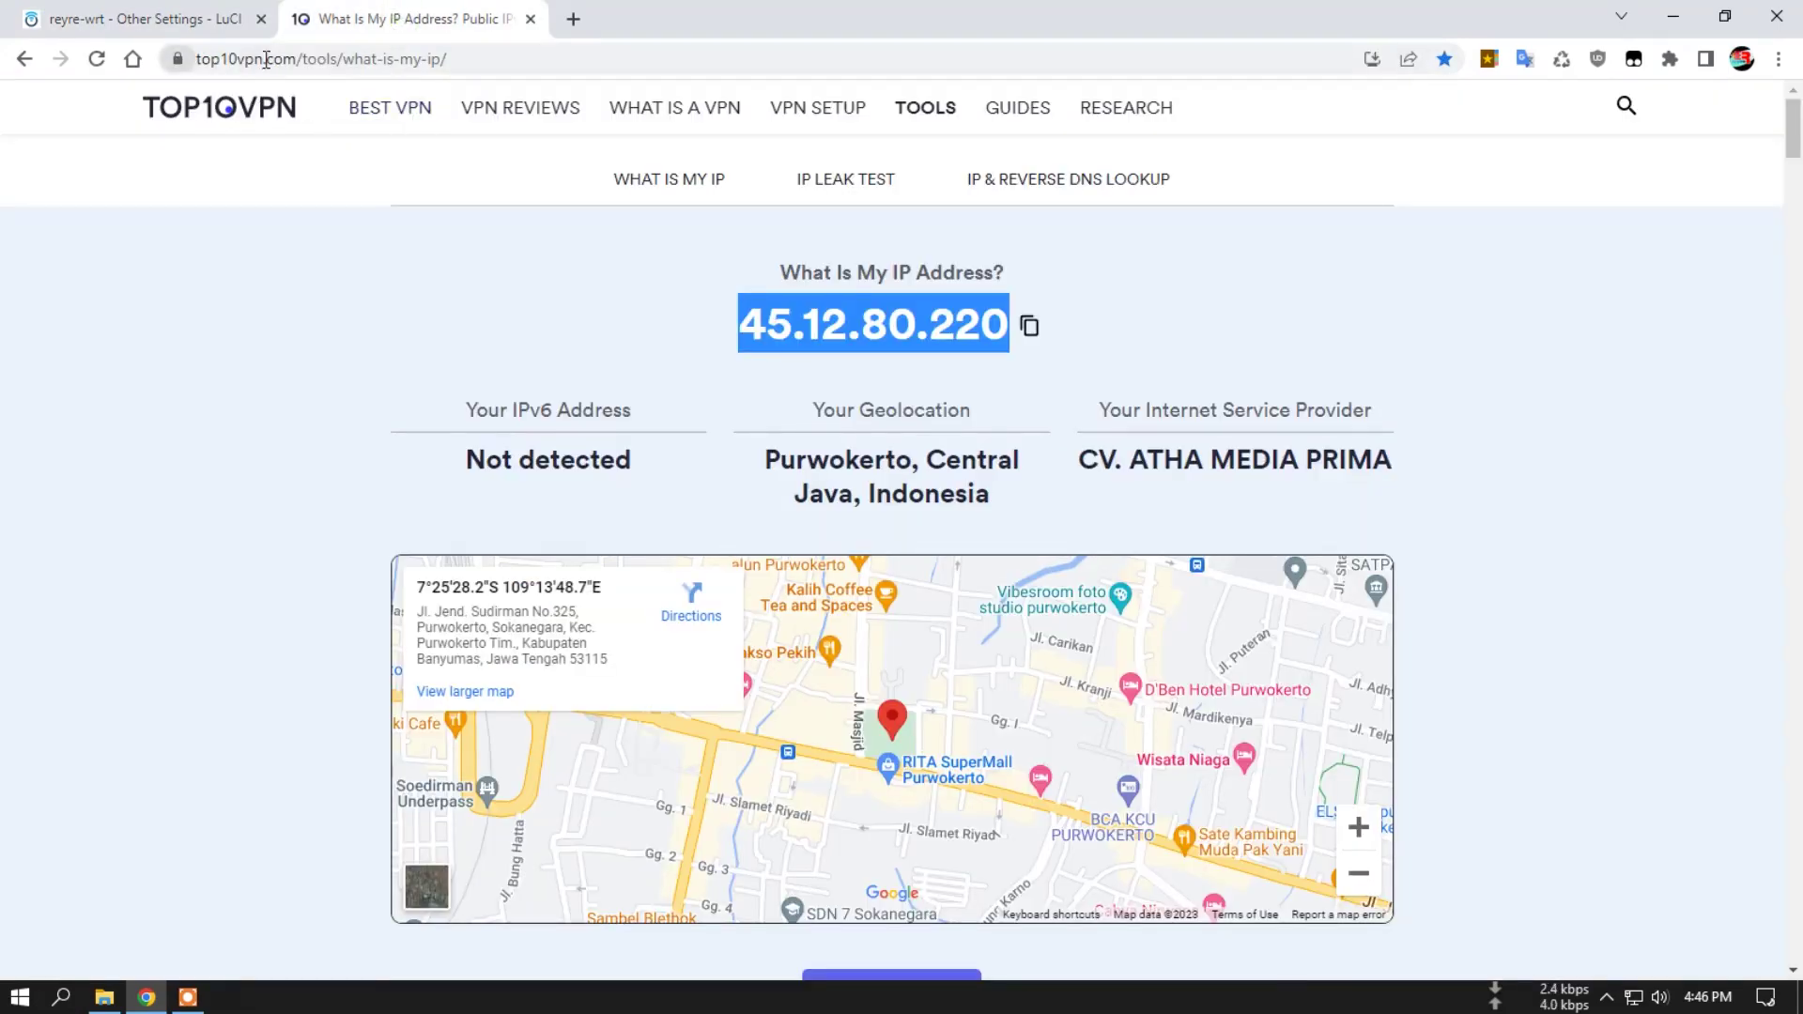
left_click(181, 19)
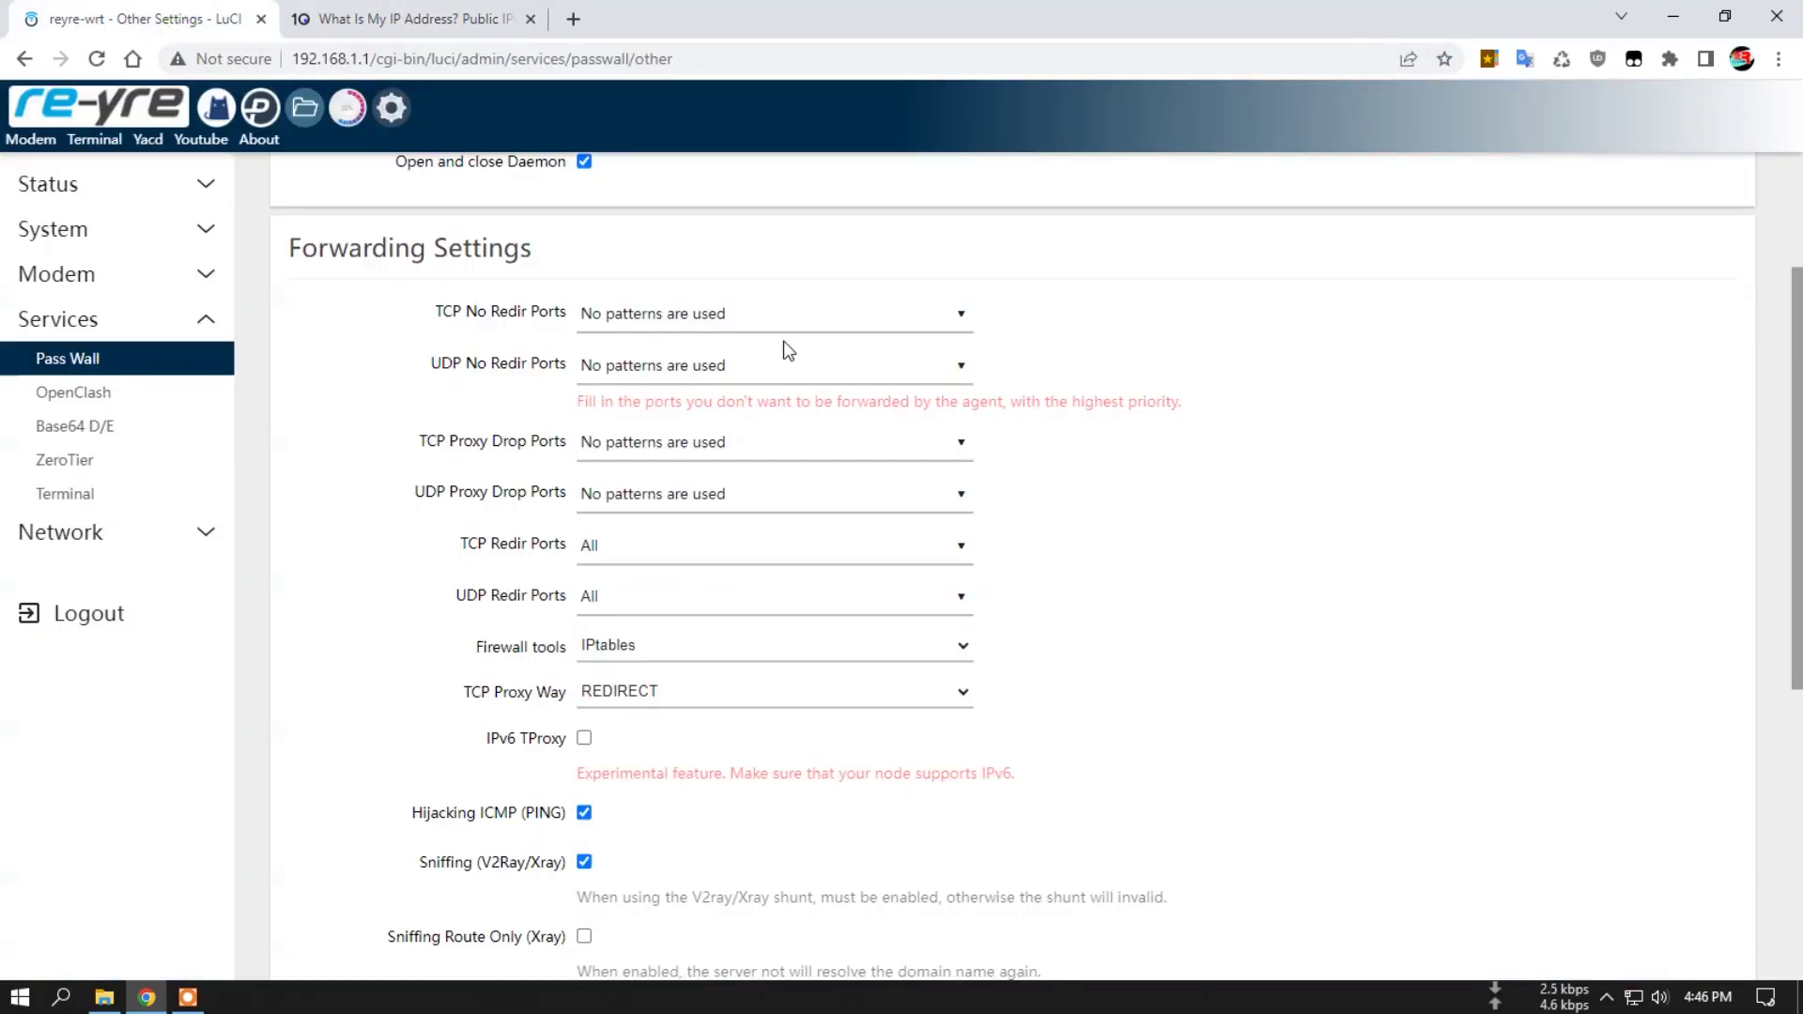
- Set Passwall's TCP No Redir Ports to the custom value 443
left_click(806, 316)
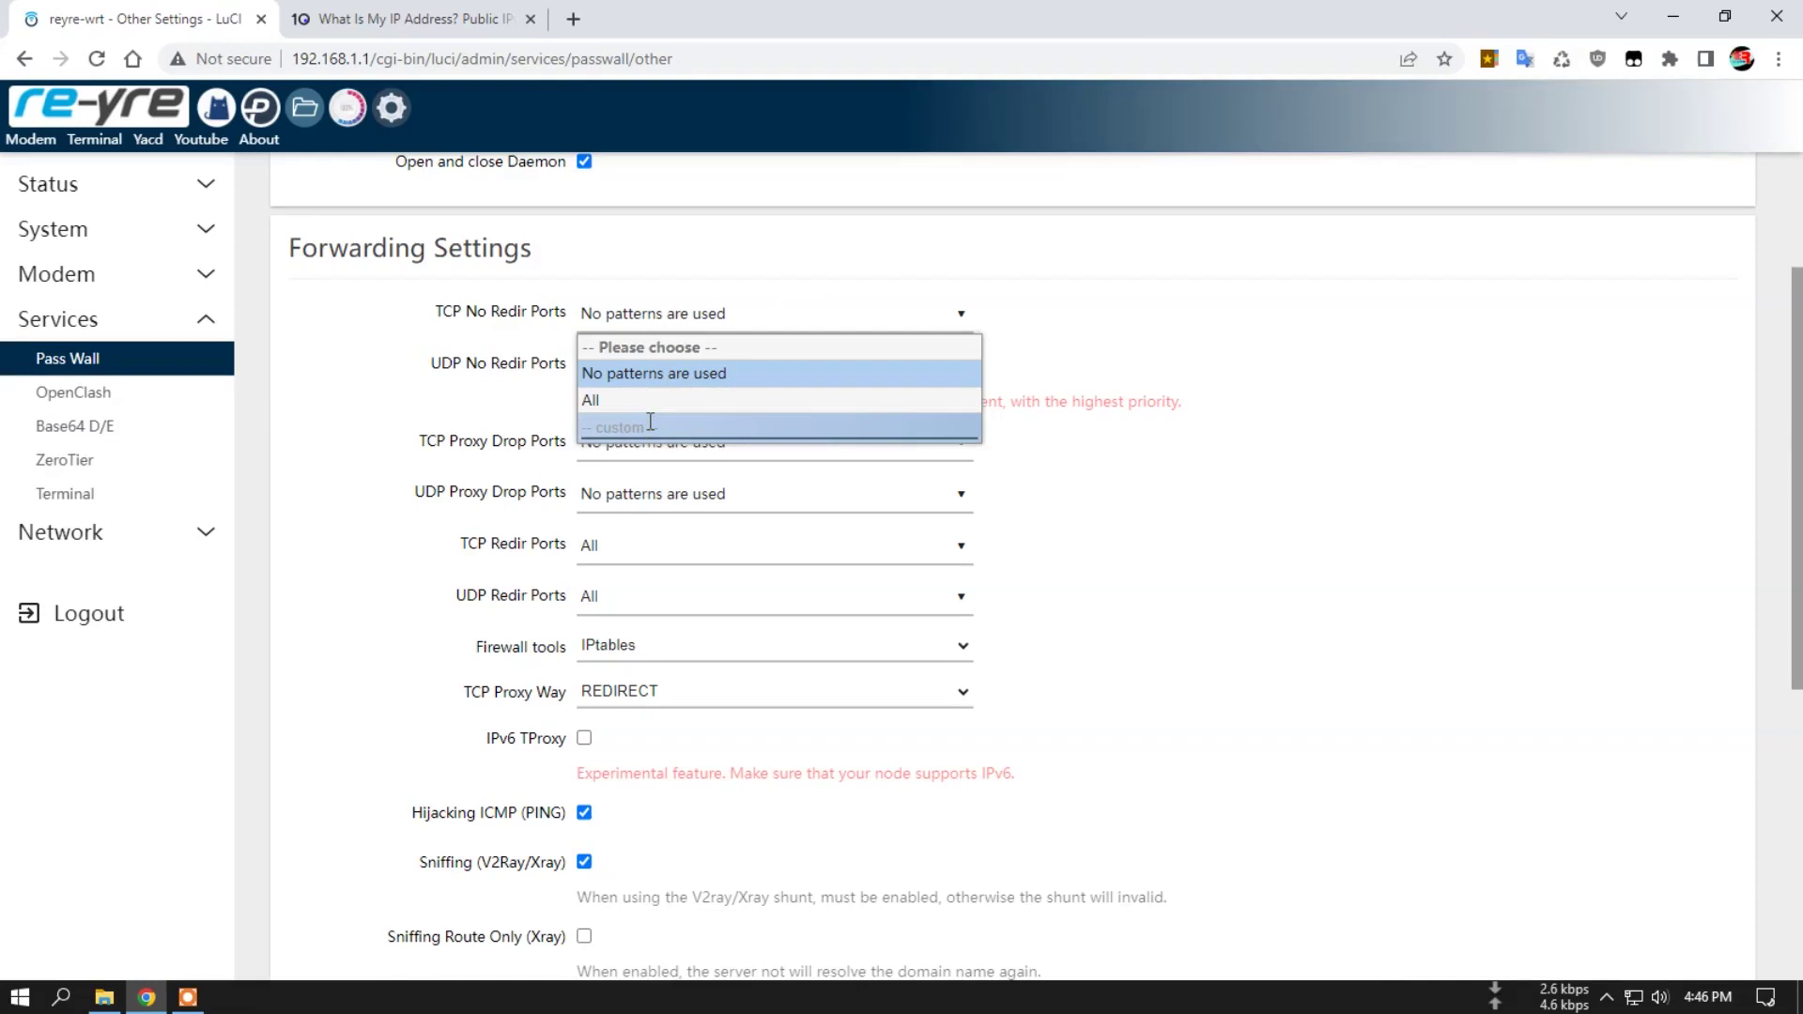
type("443")
key("Return")
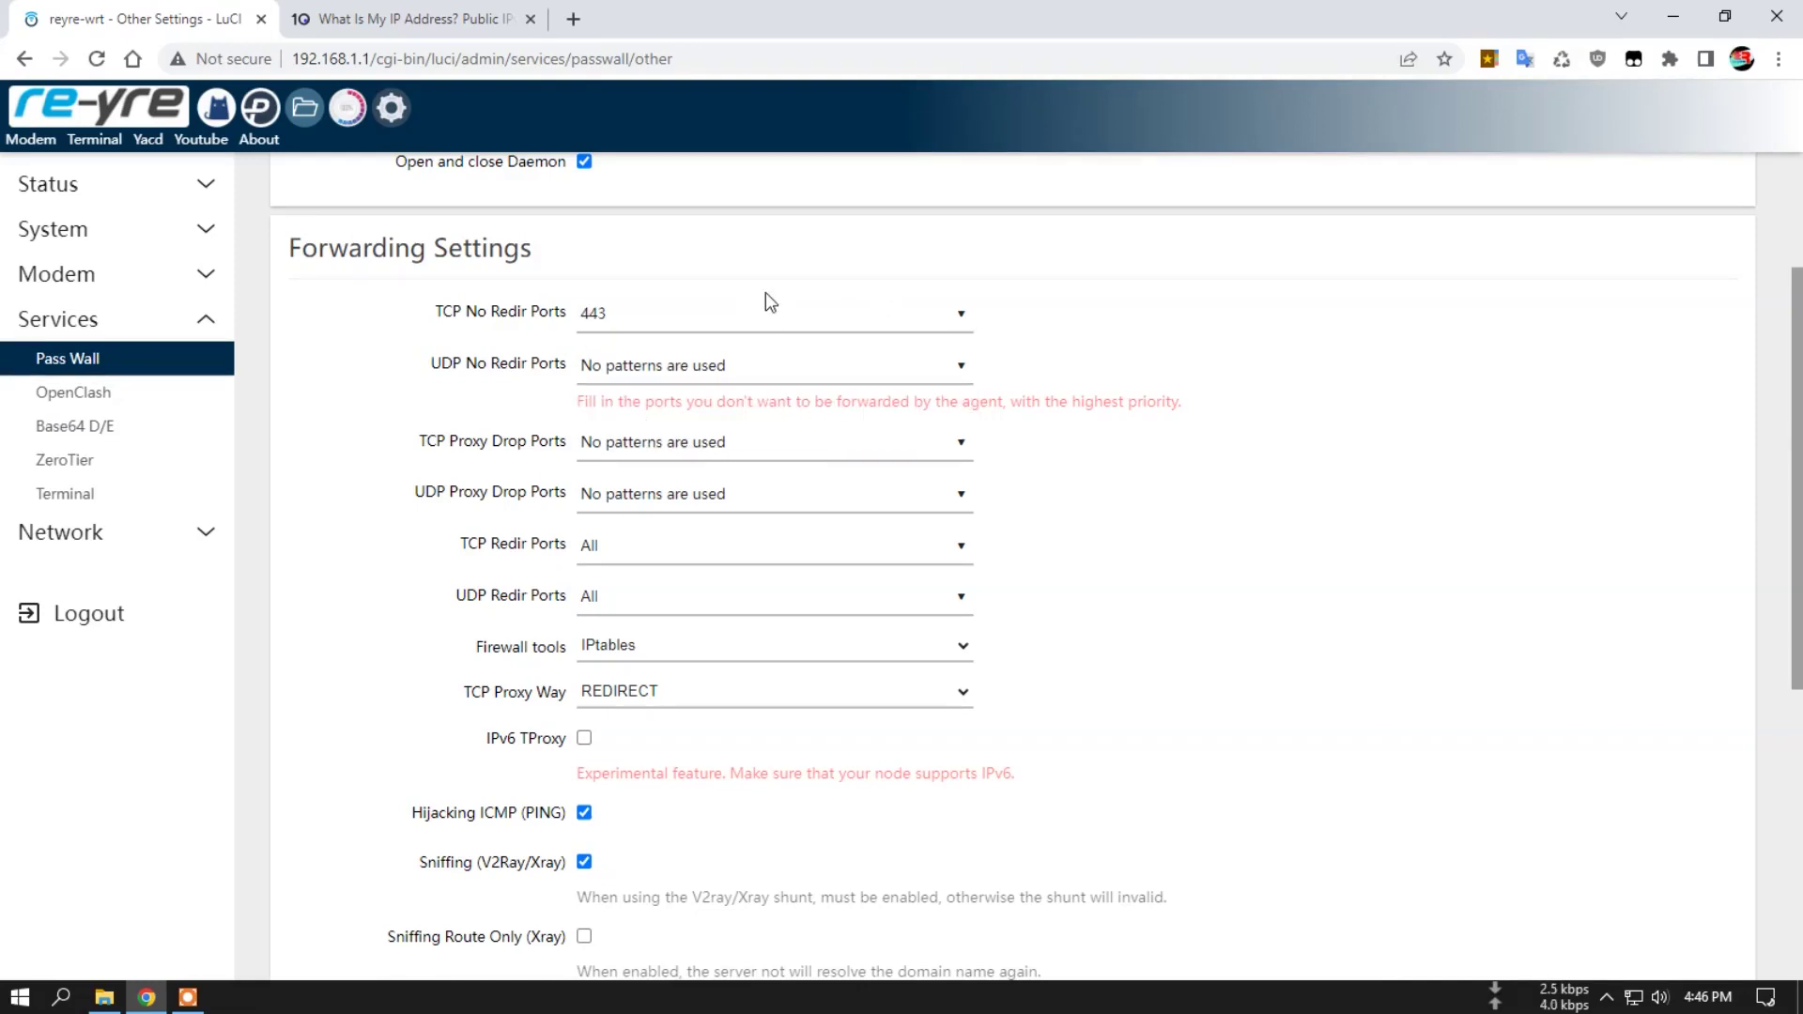
scroll(1167, 357, "down", 5)
- Reload the What Is My IP page and highlight the public IP address before applying the port setting
left_click(528, 7)
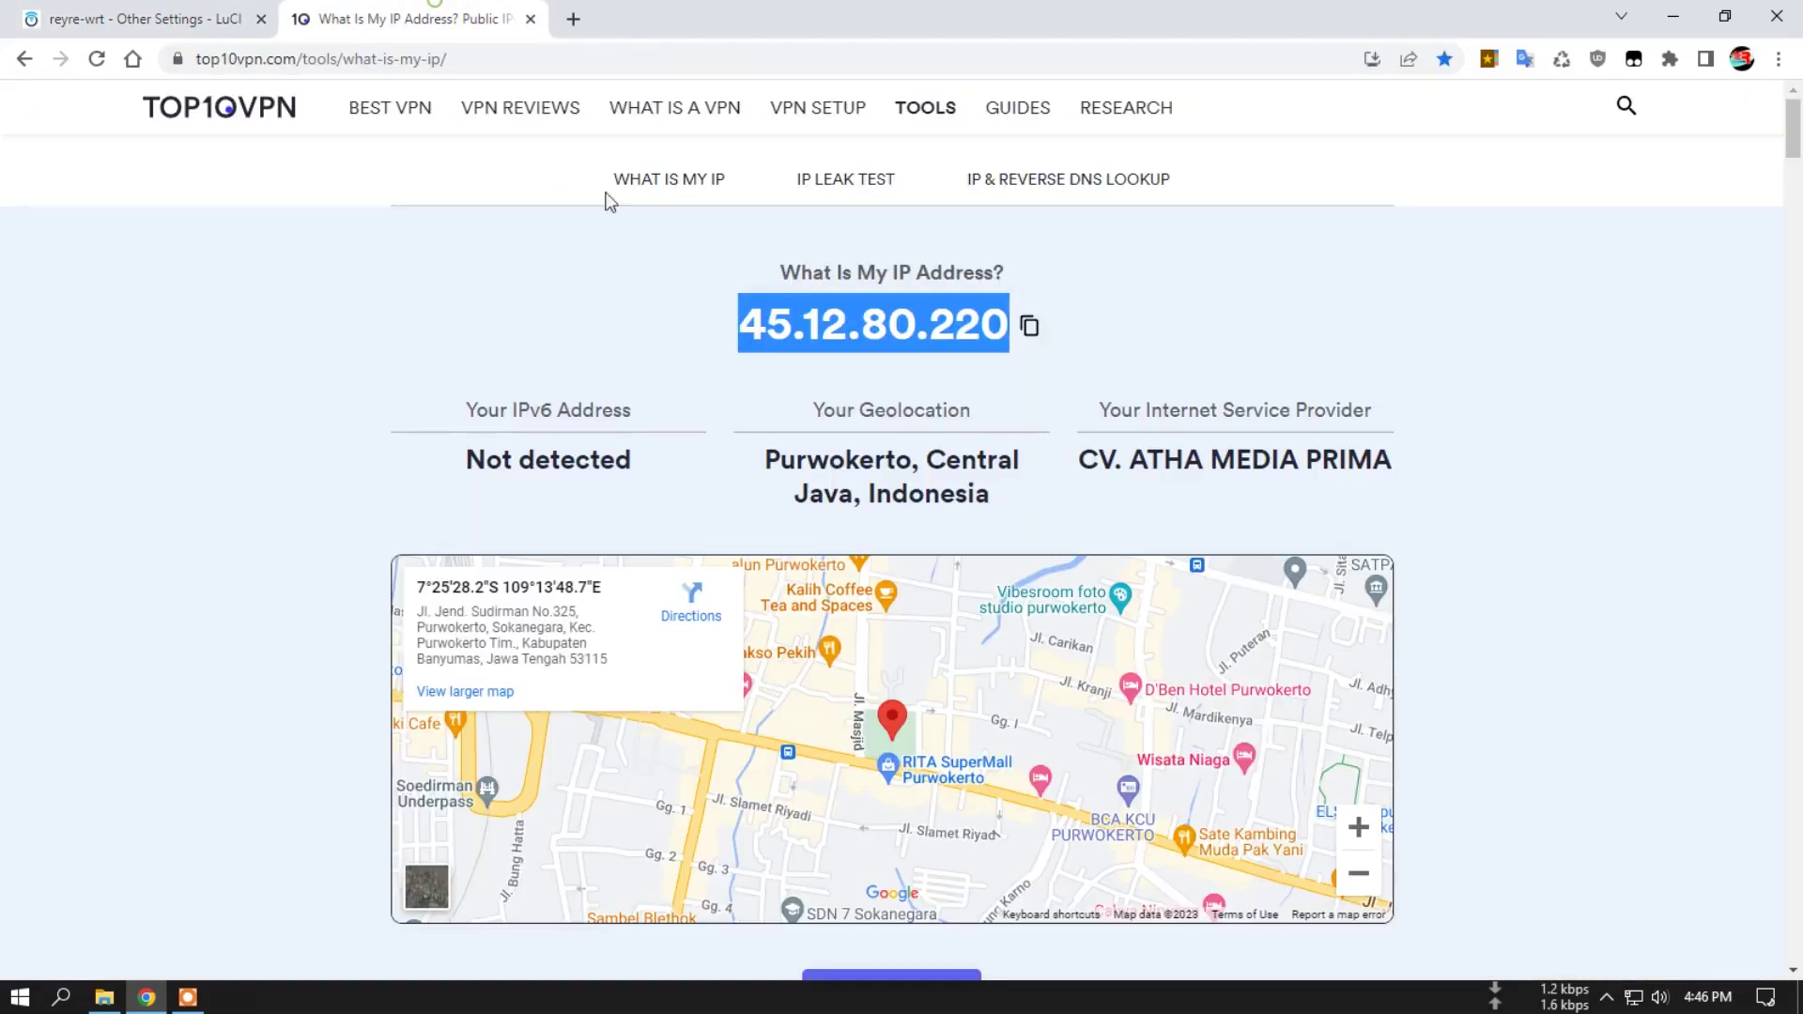
key("F5")
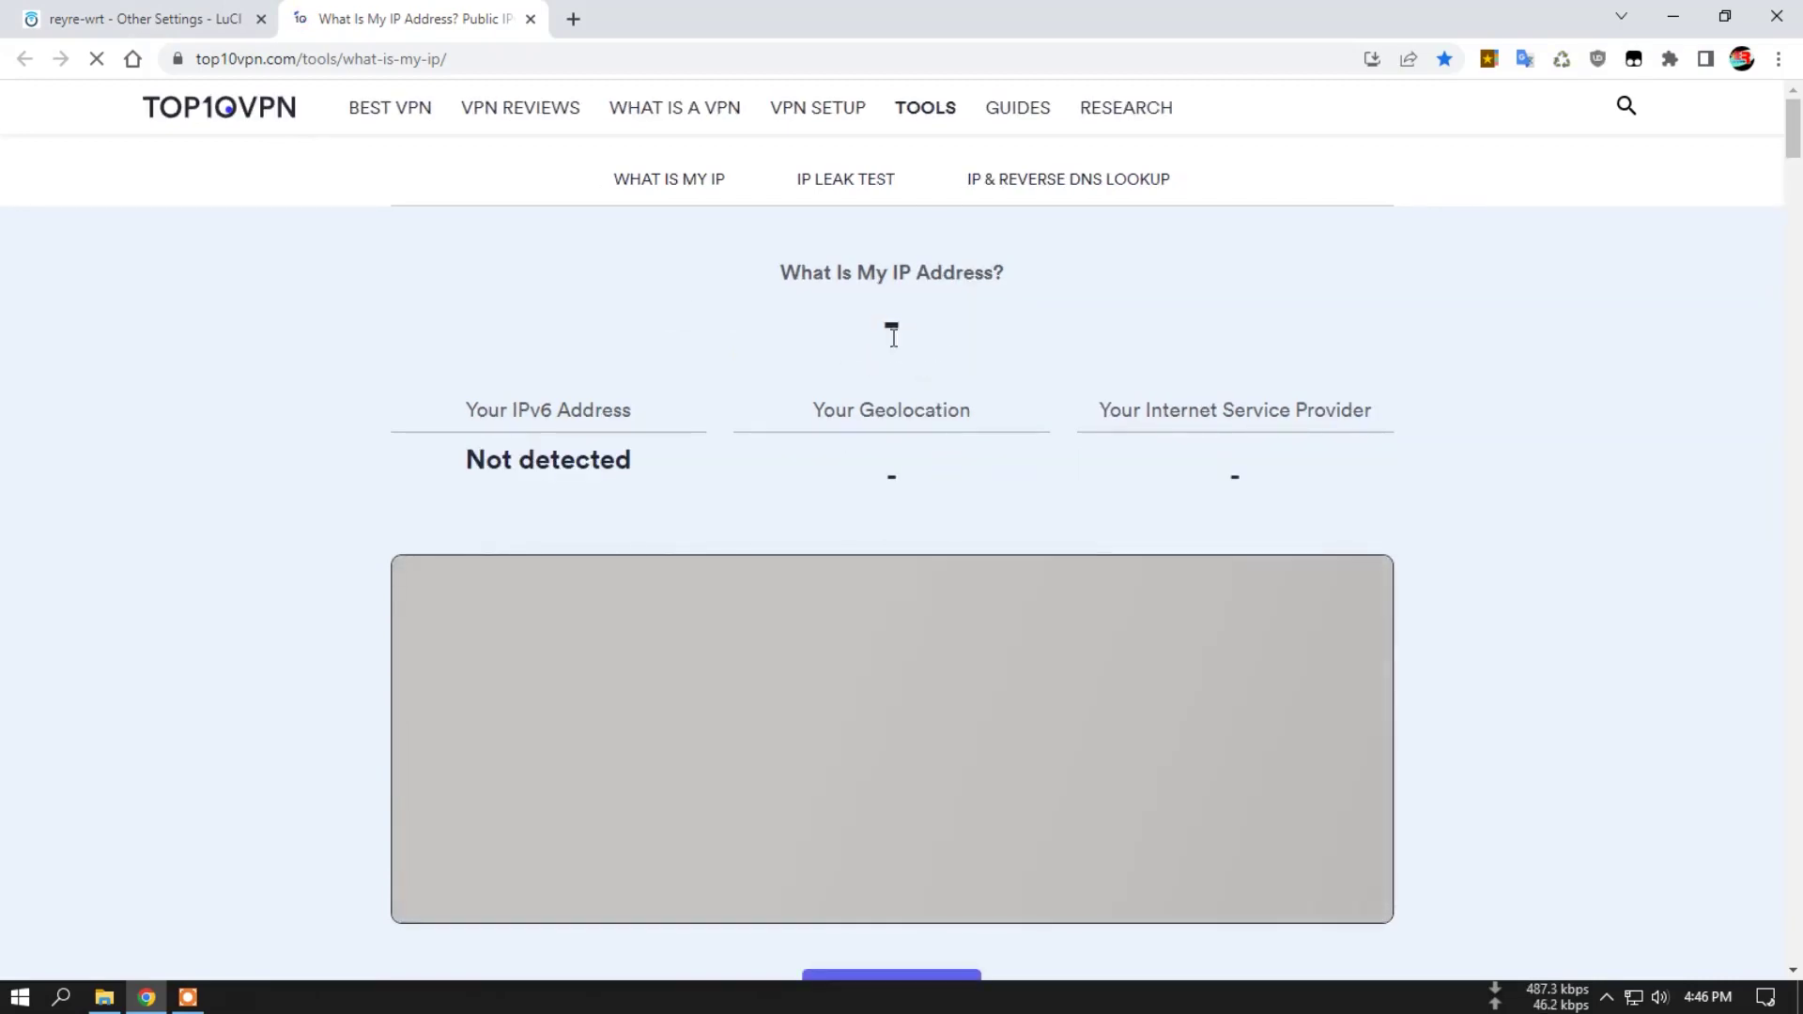
left_click_drag(767, 325, 1011, 325)
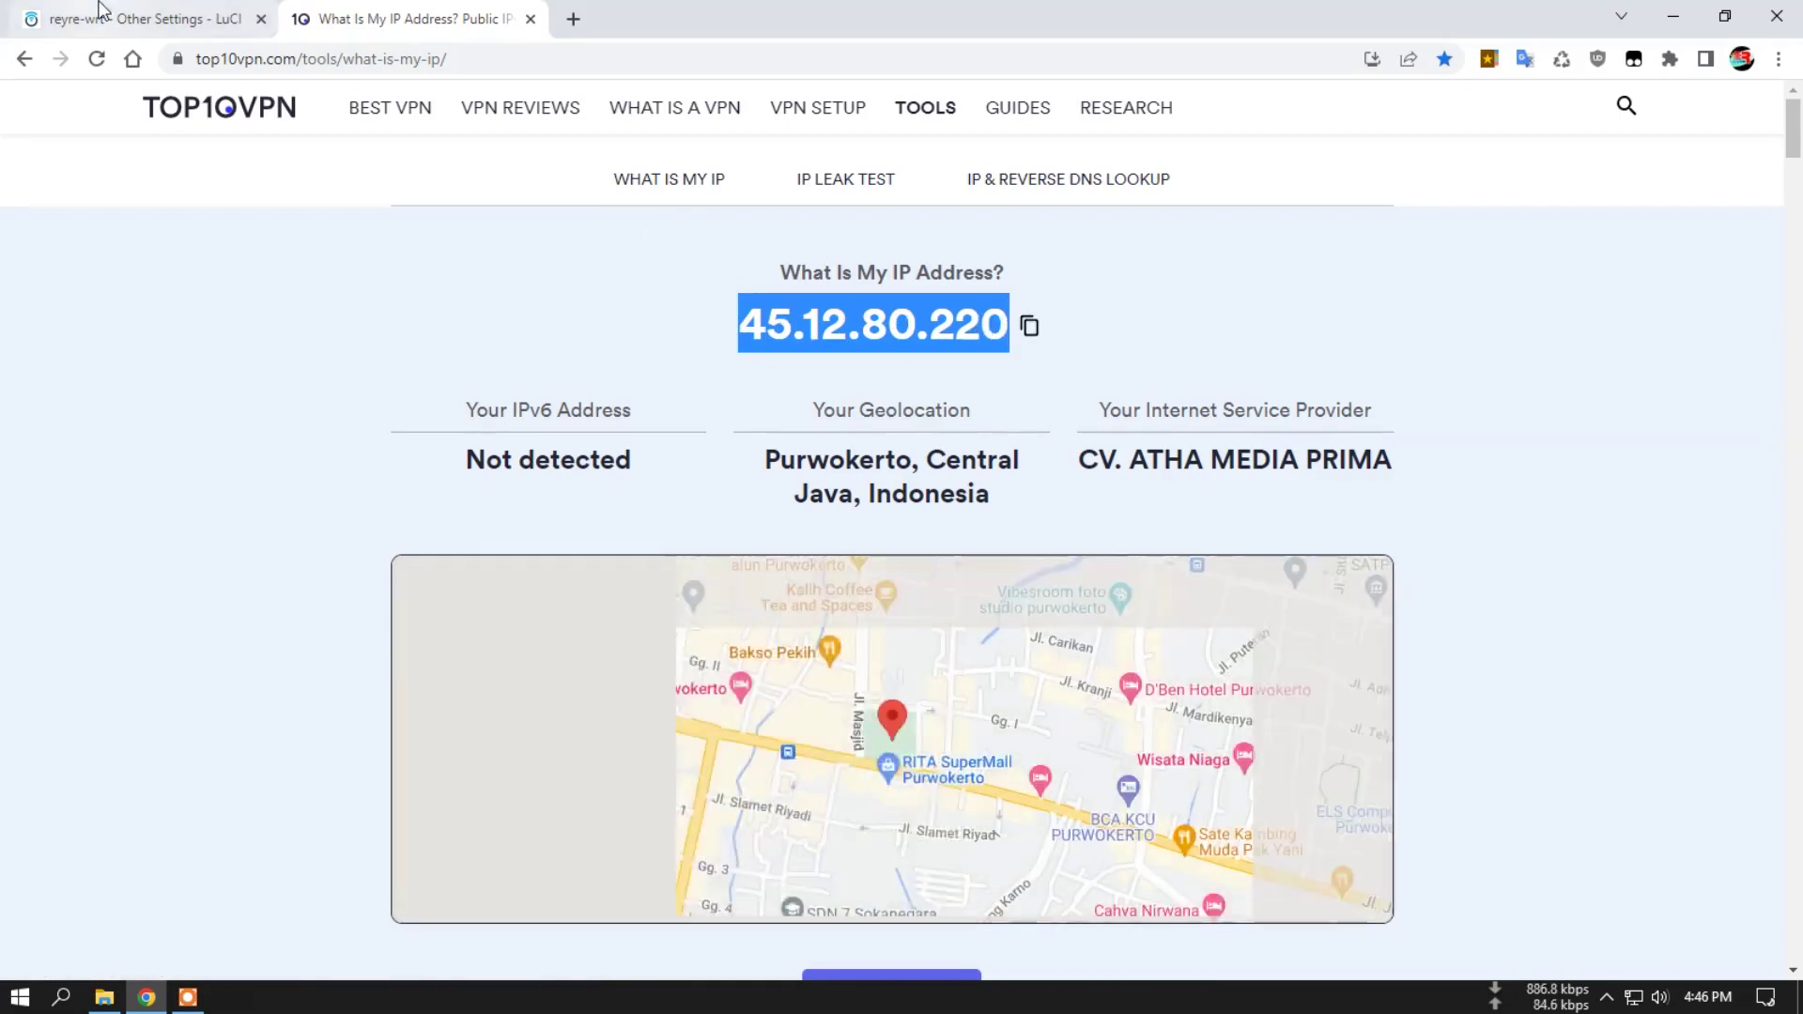
- Save and apply Passwall's other settings, and check the restart in the Passwall logs, highlighting the final line
left_click(94, 19)
left_click(1638, 890)
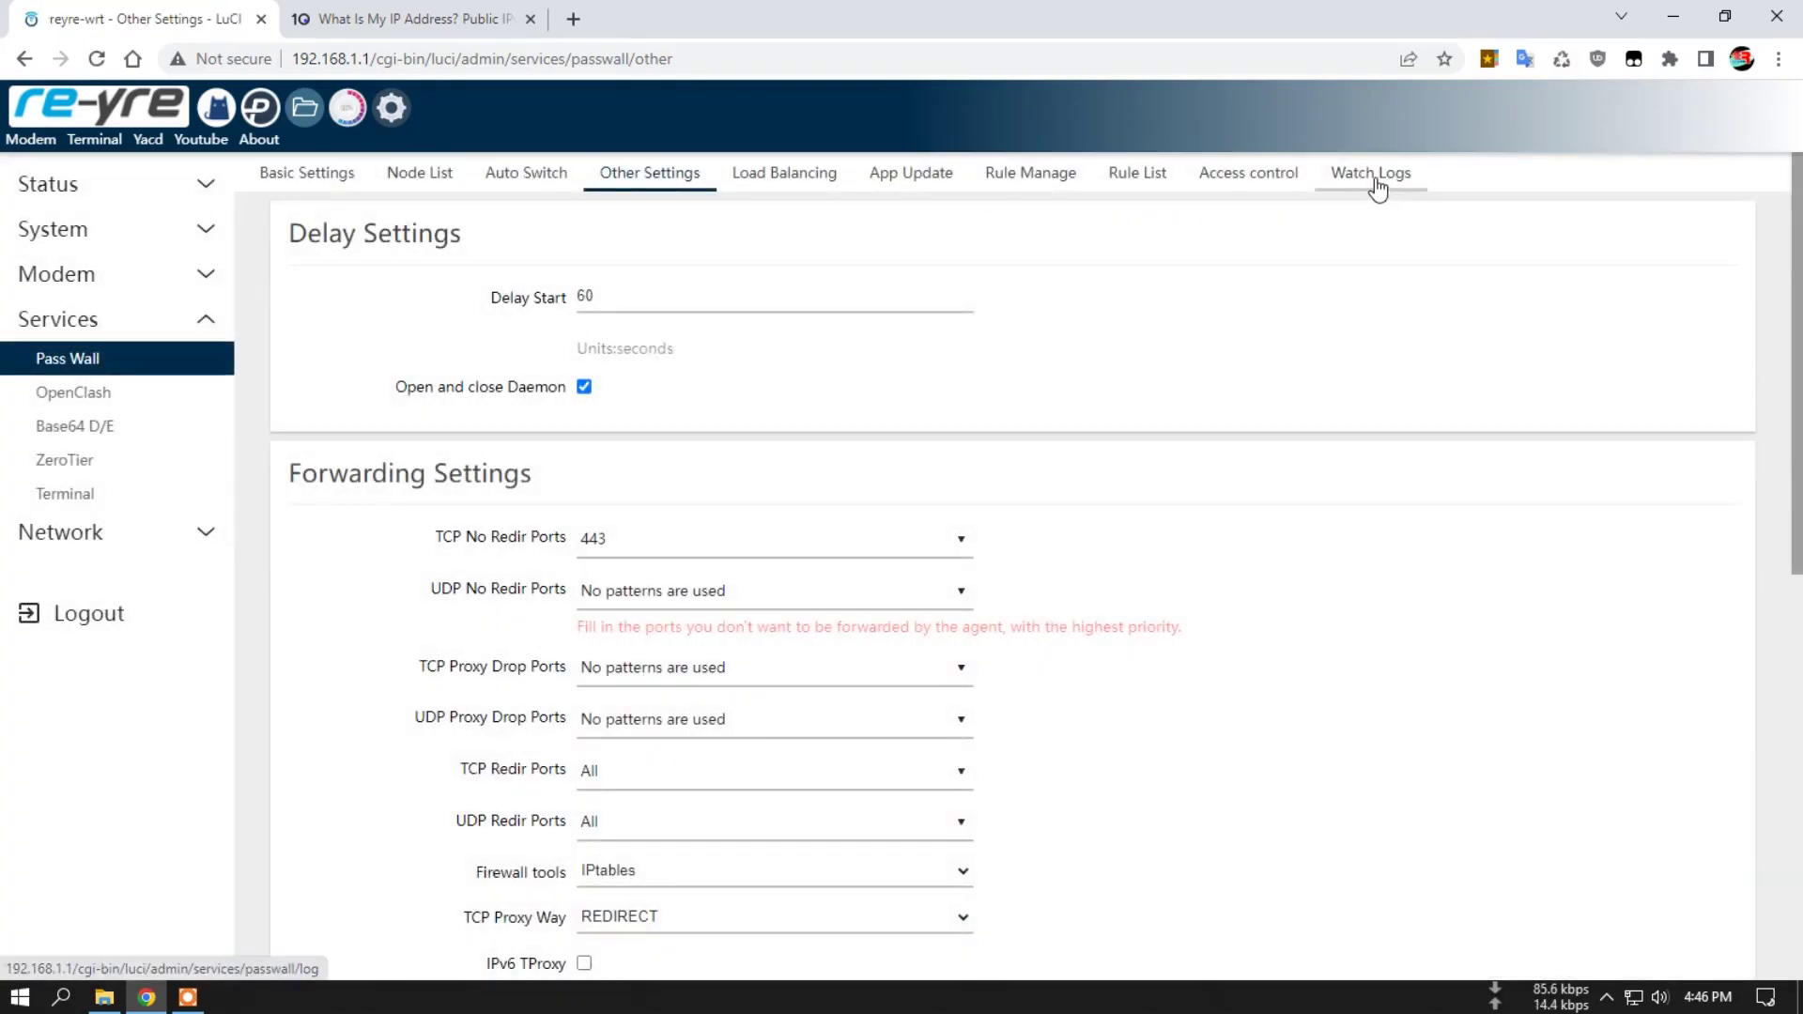
left_click(1373, 178)
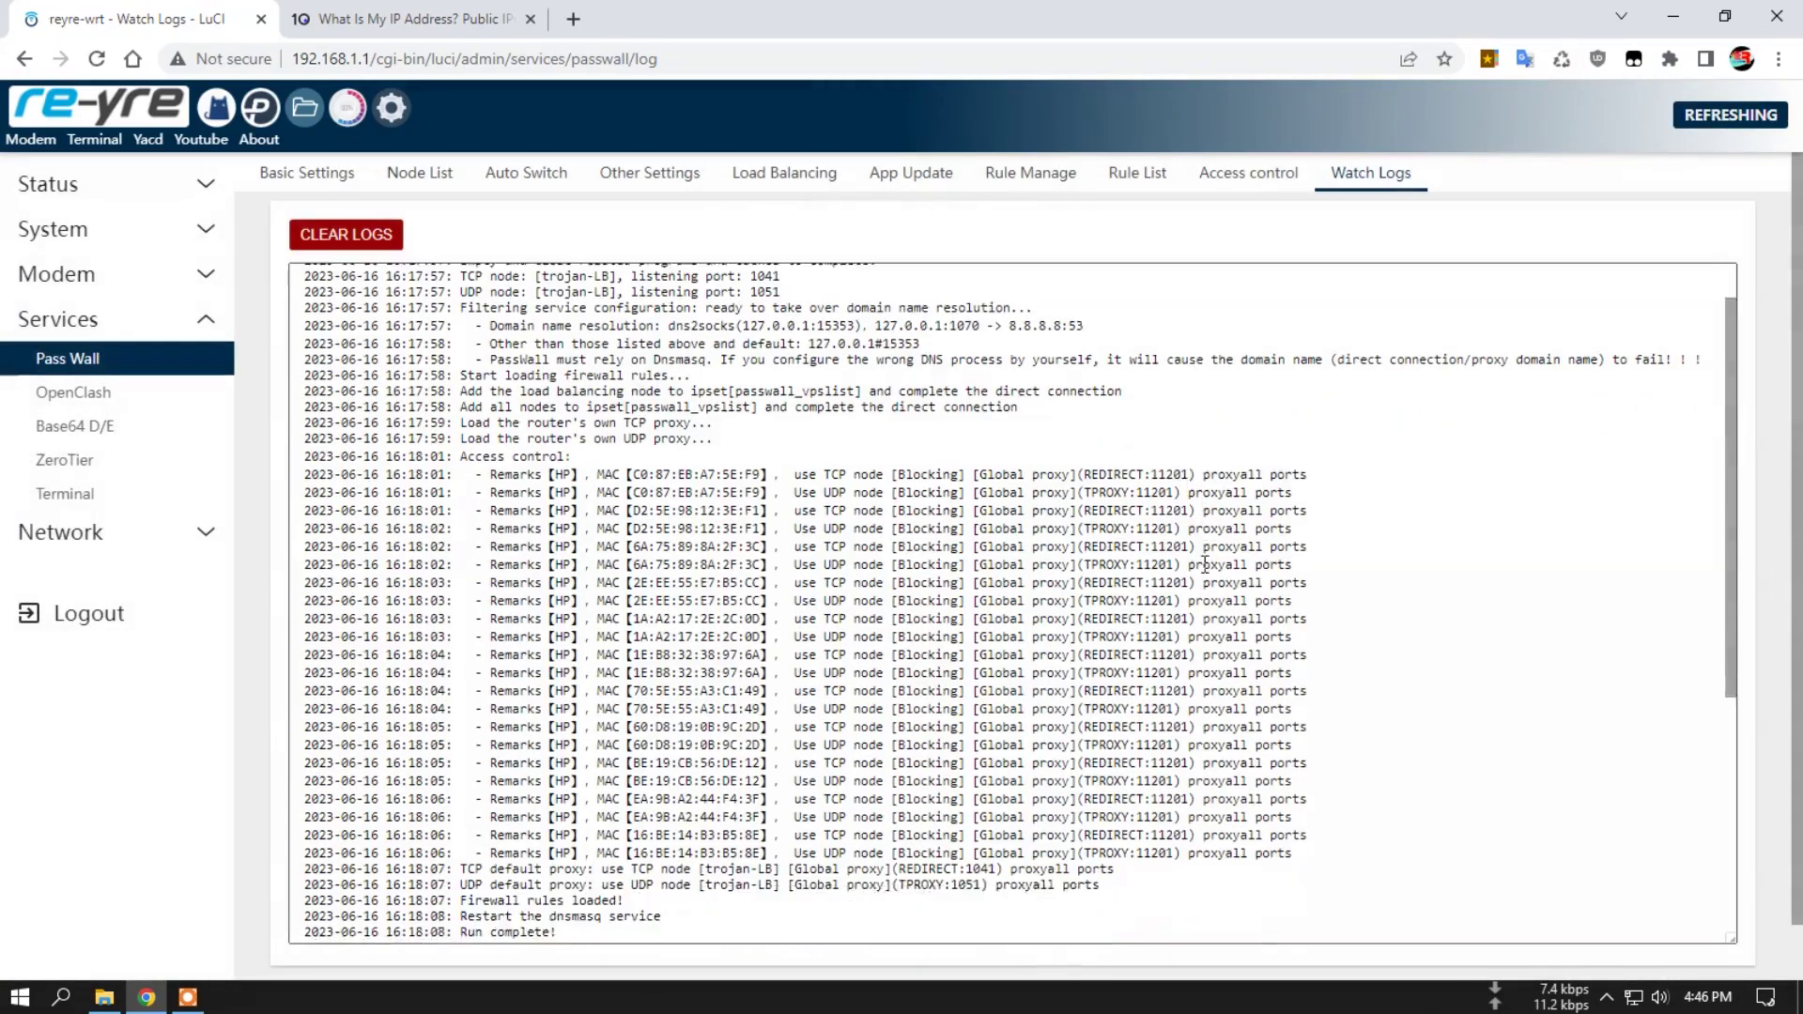
scroll(835, 744, "down", 1)
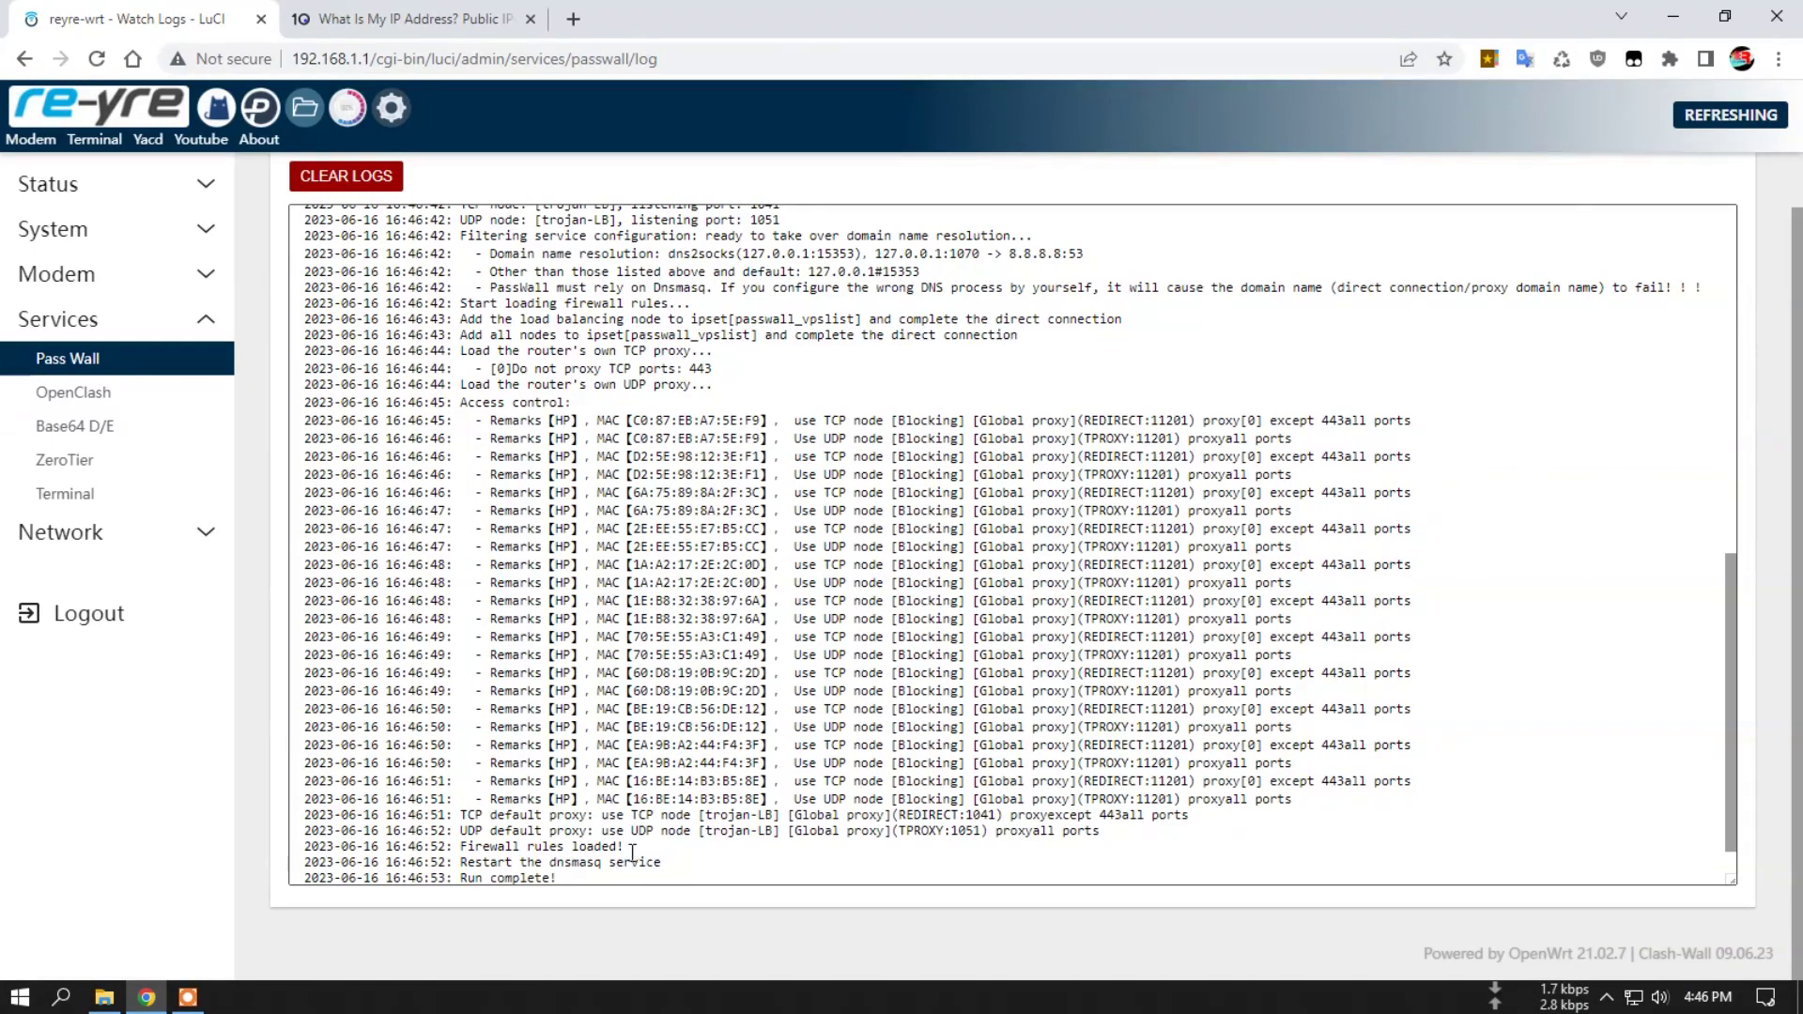
left_click_drag(568, 832, 402, 832)
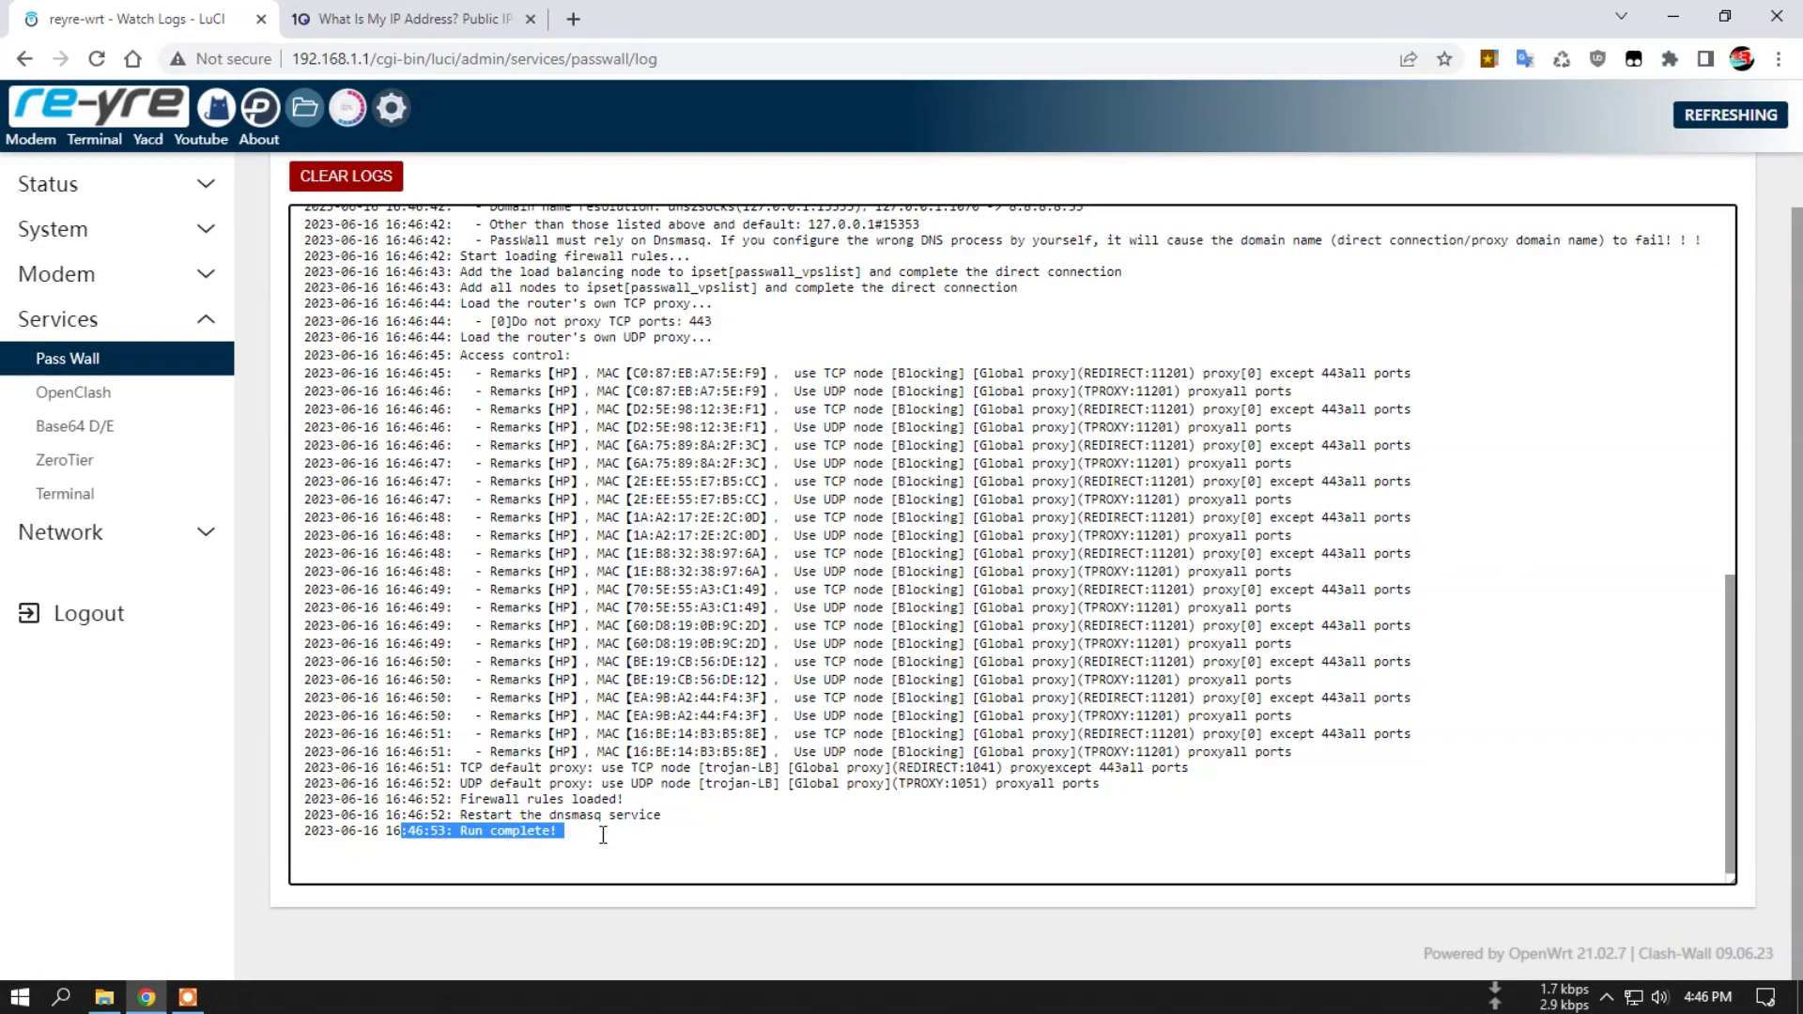
- Refresh the What Is My IP page with the port setting applied, and highlight the public IP address
left_click(419, 19)
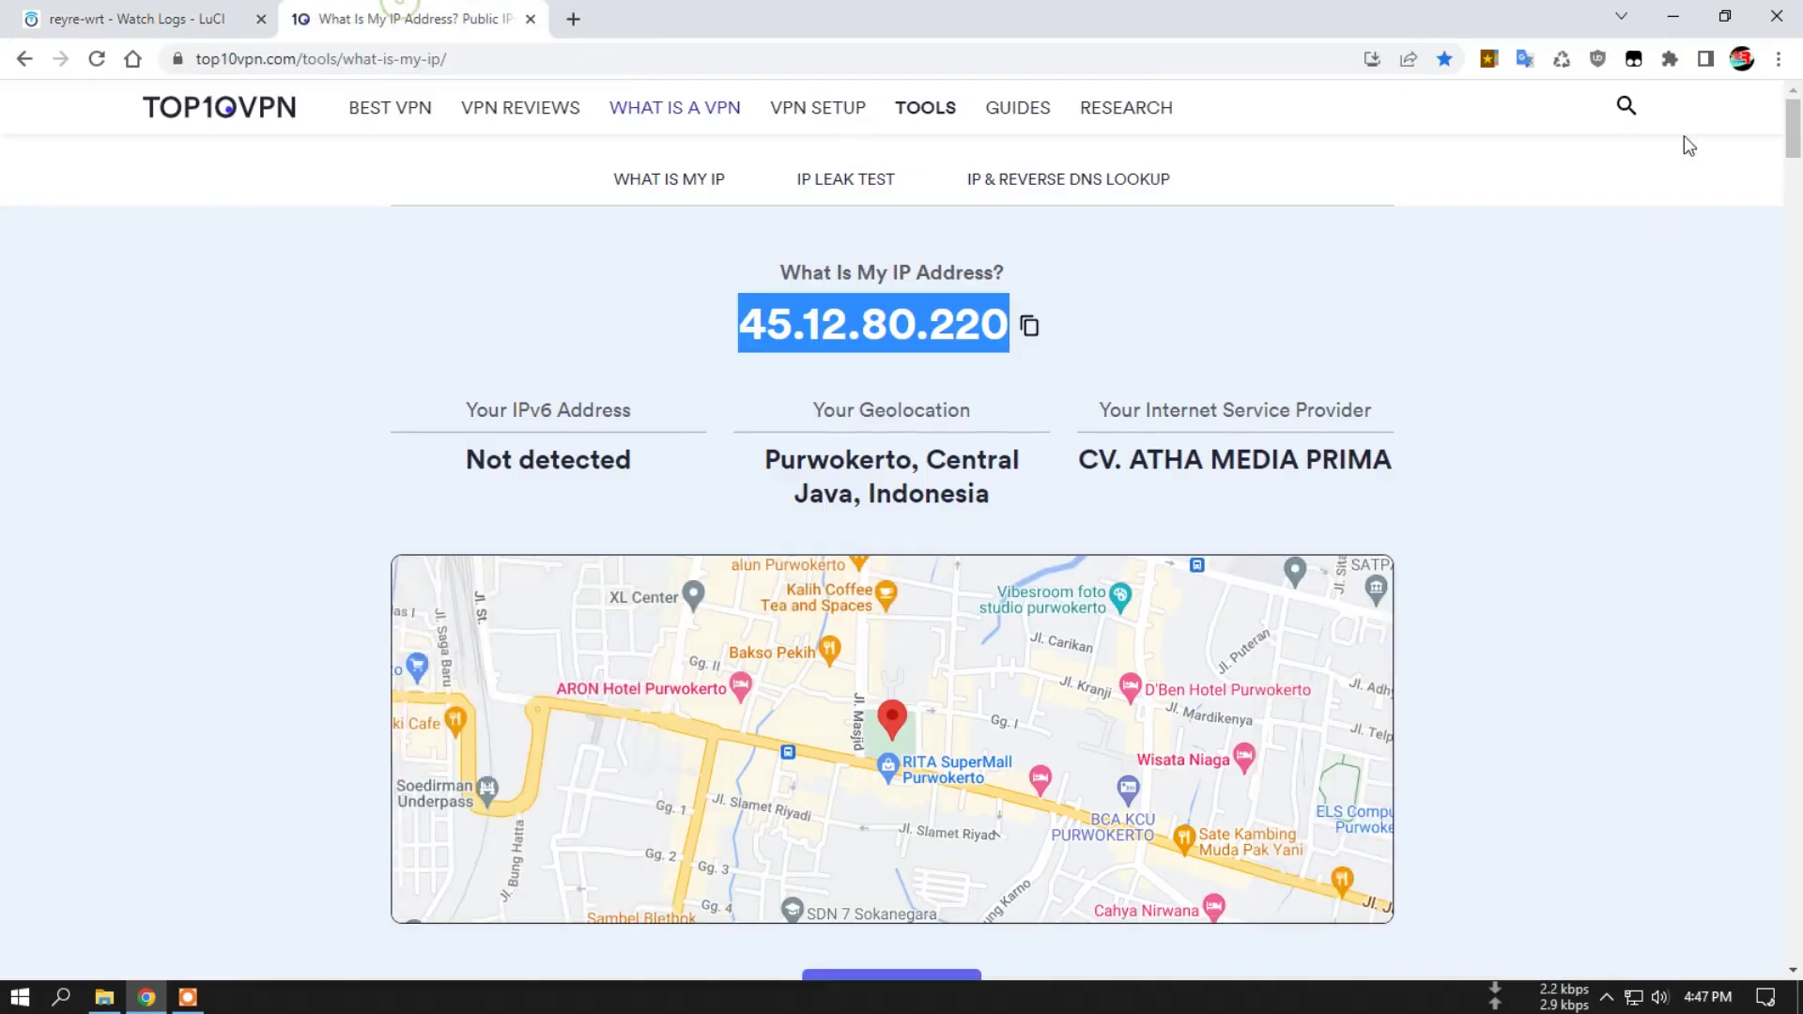
left_click(1565, 54)
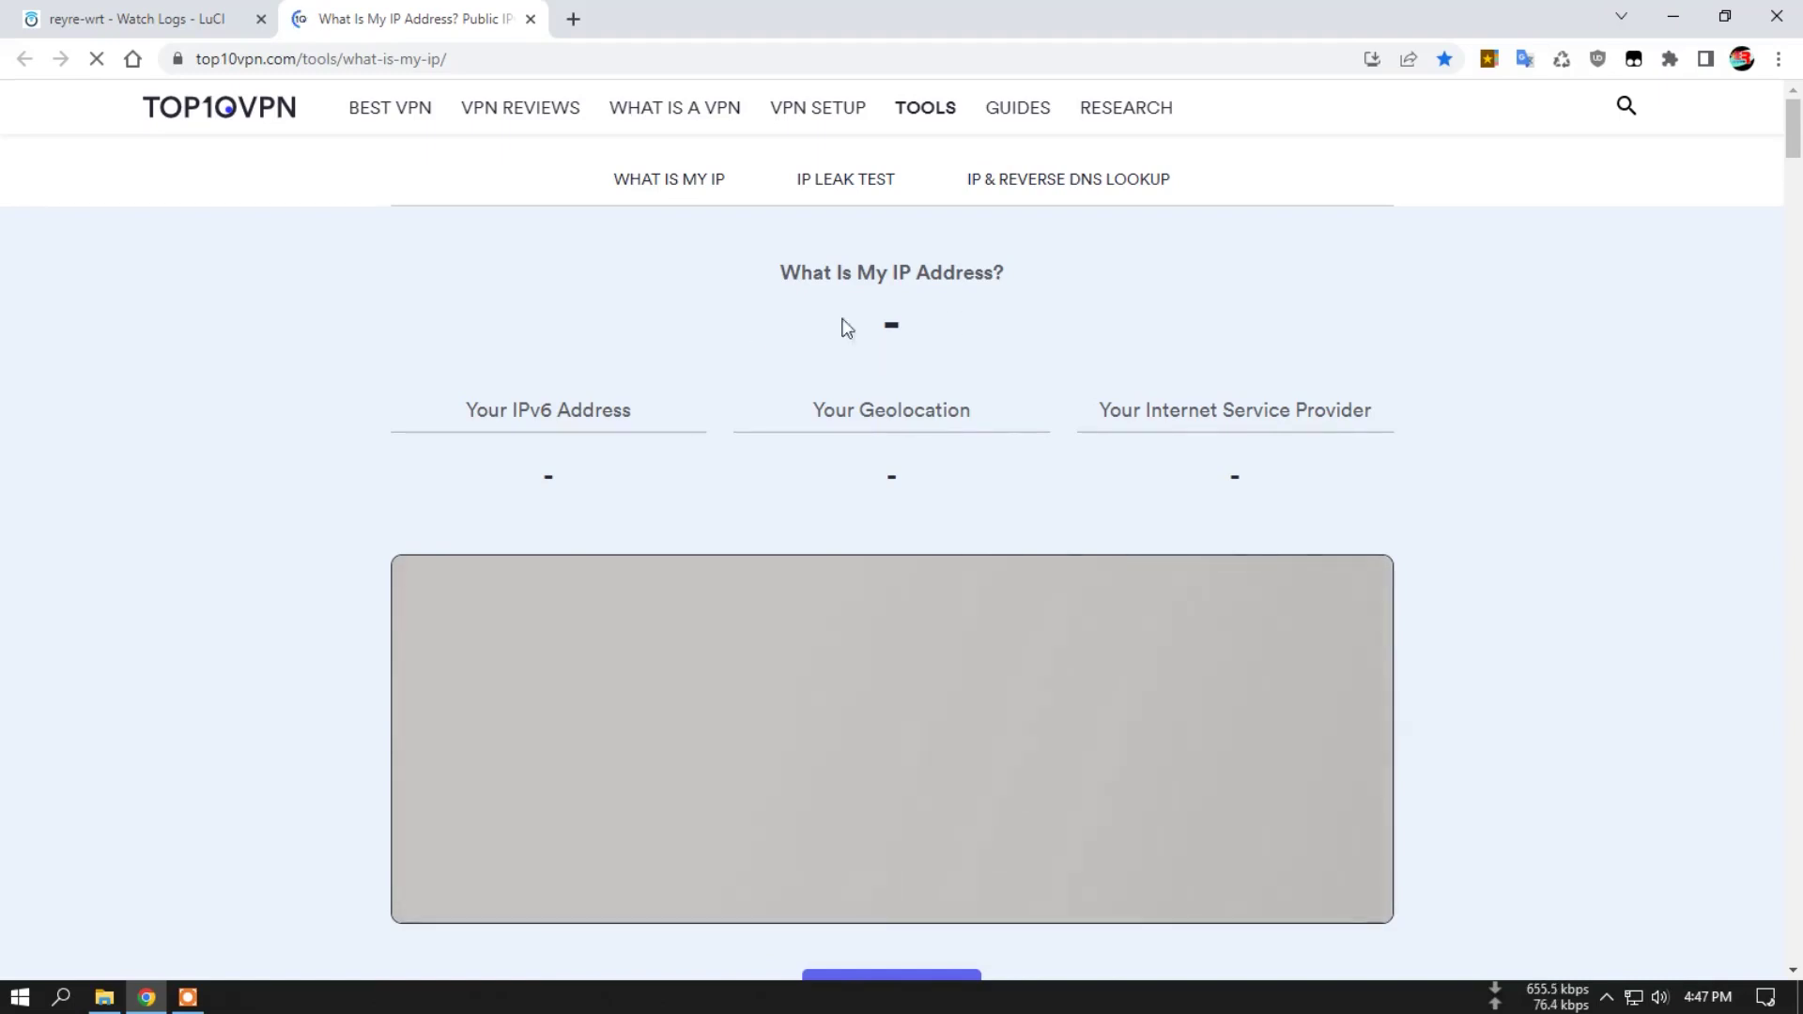
left_click_drag(736, 326, 1034, 326)
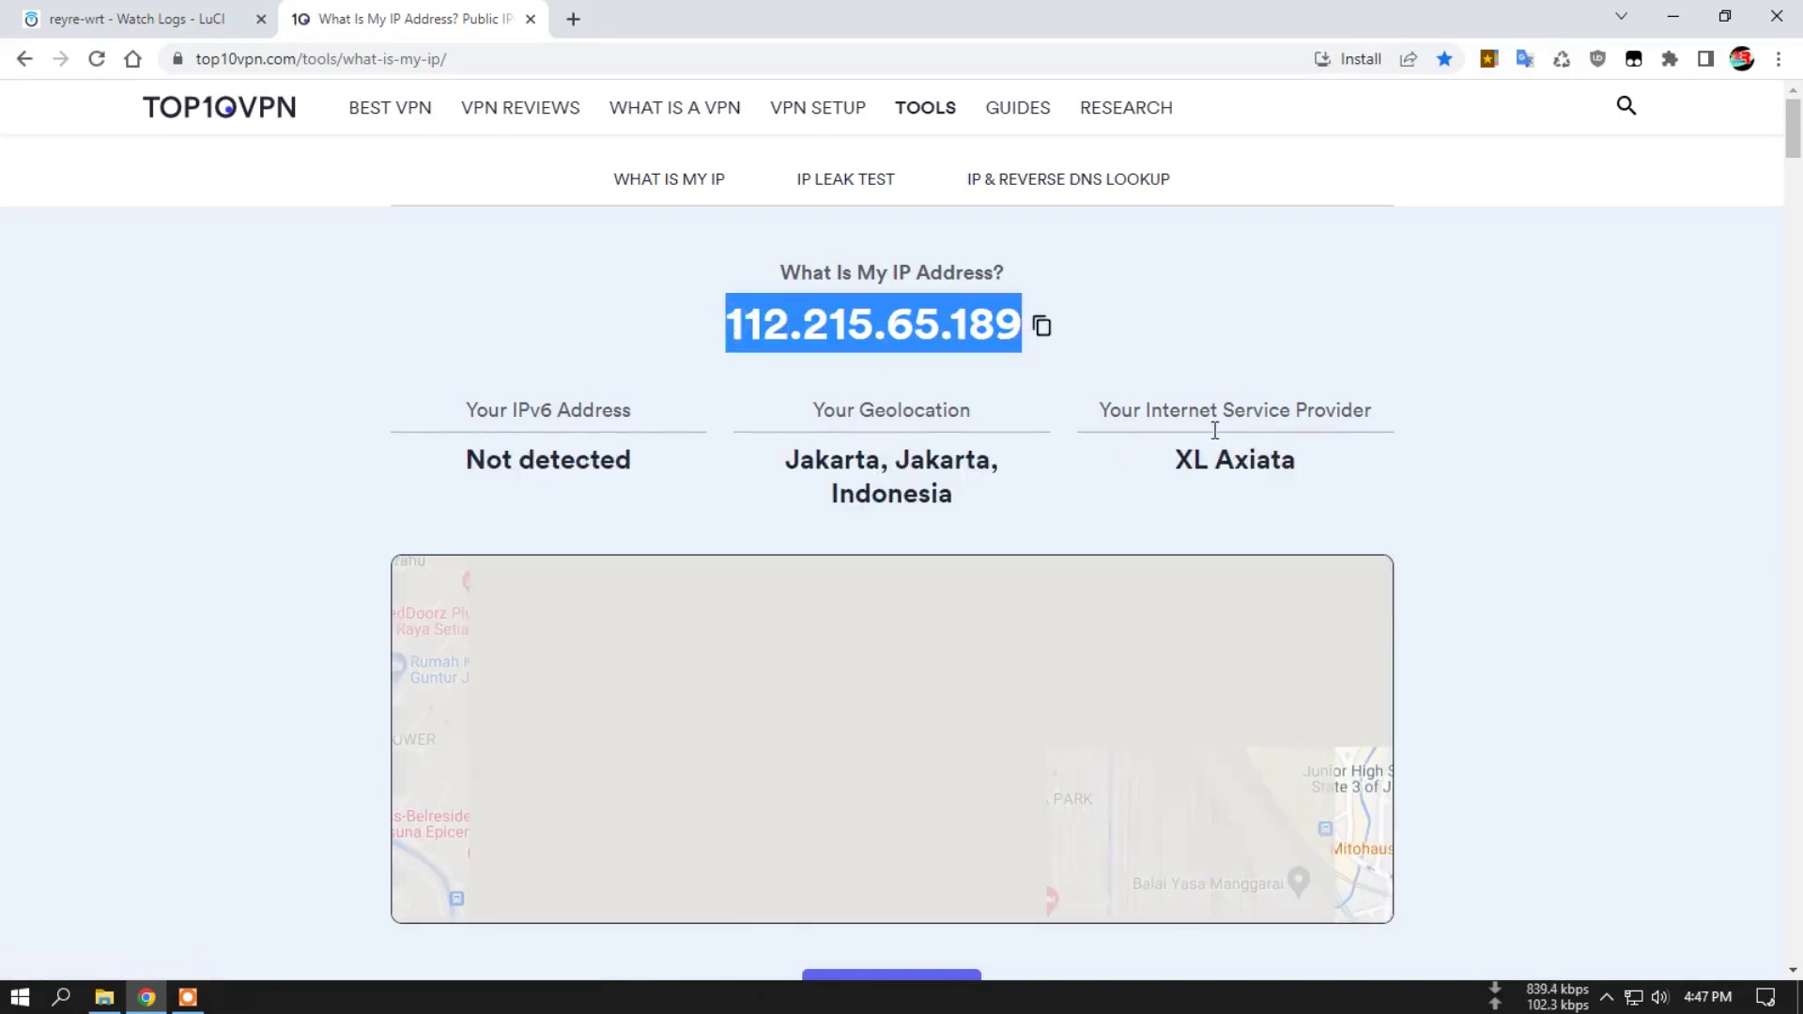
- Review the service status and node selections in Passwall's basic settings, and compare them with the What Is My IP page
left_click(103, 18)
left_click(356, 176)
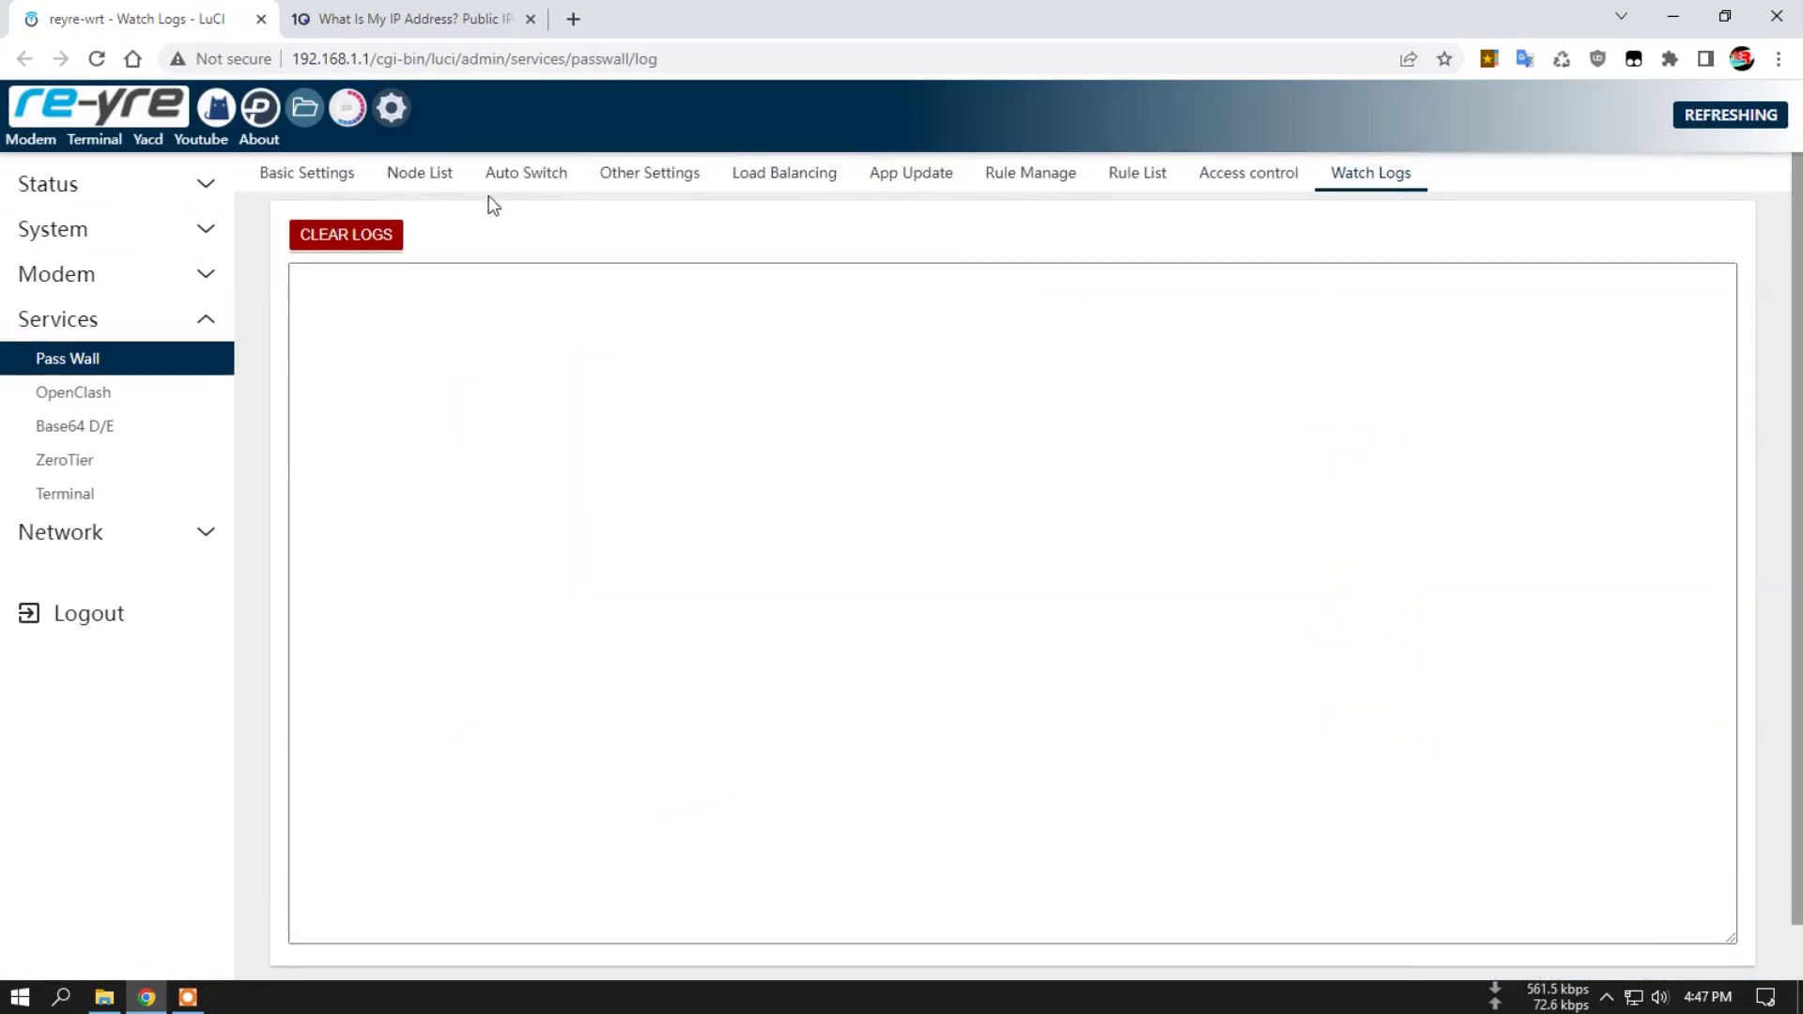
left_click(297, 173)
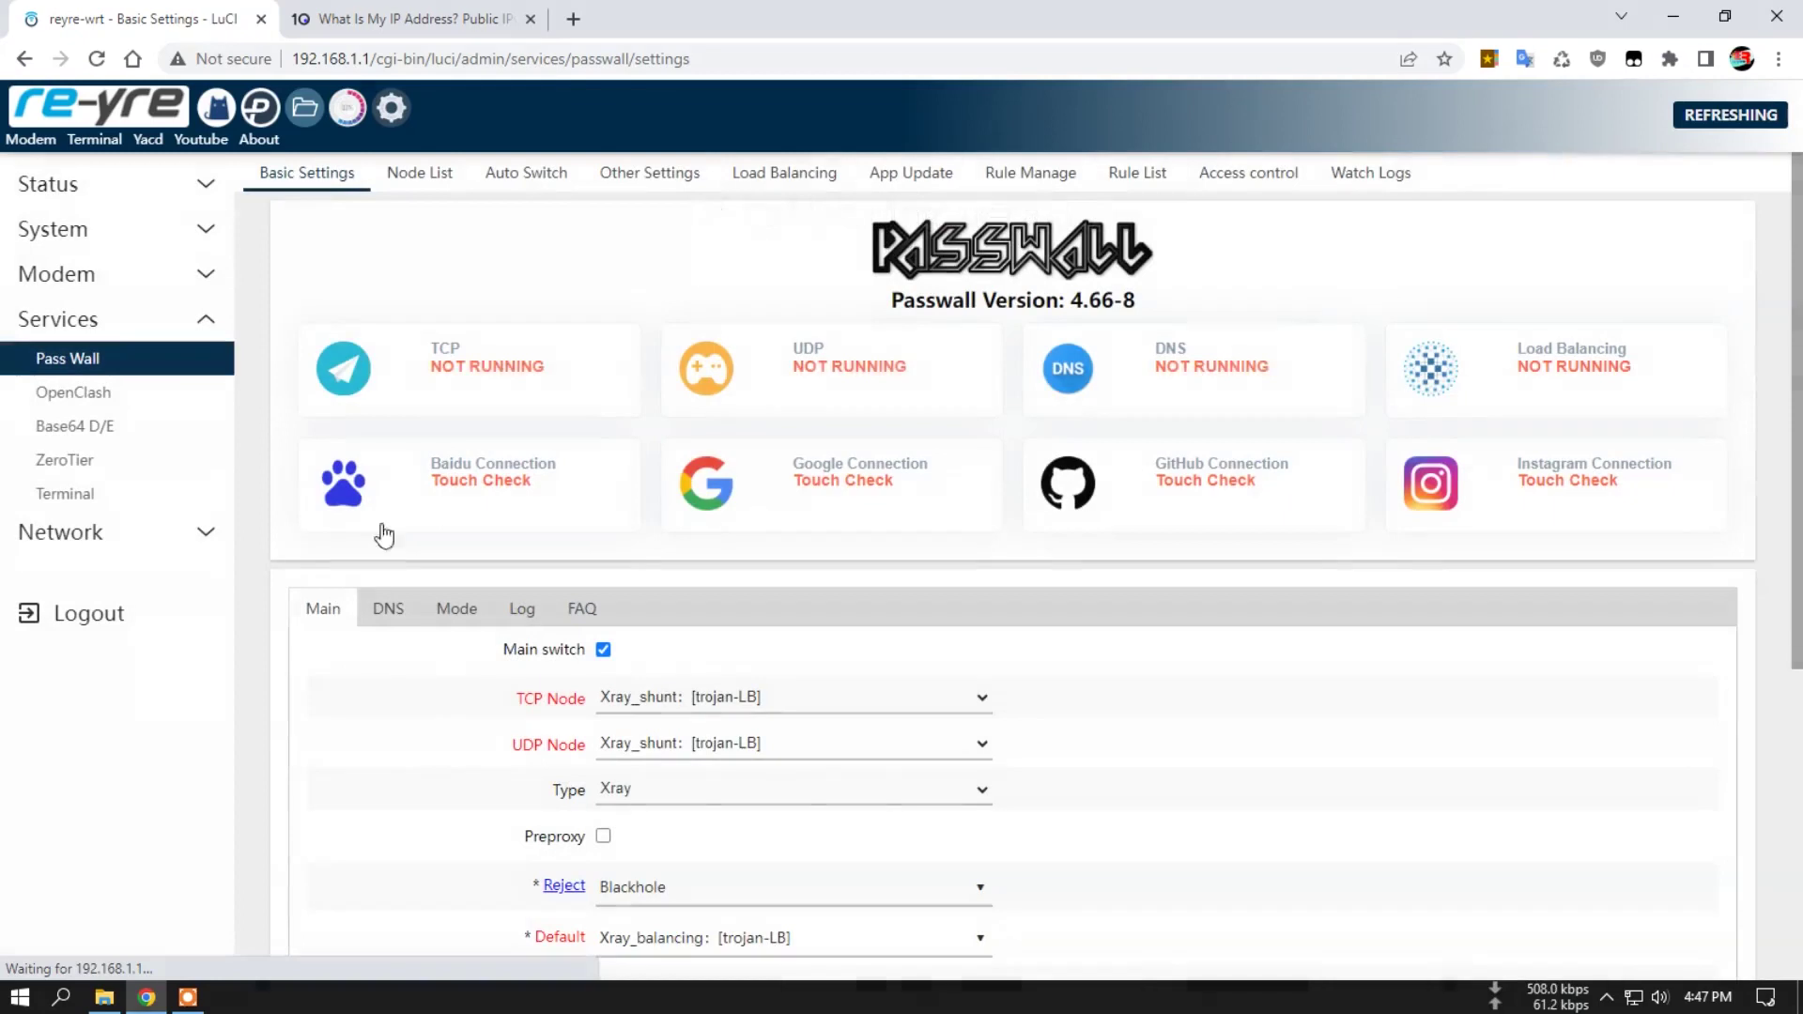
scroll(531, 695, "down", 2)
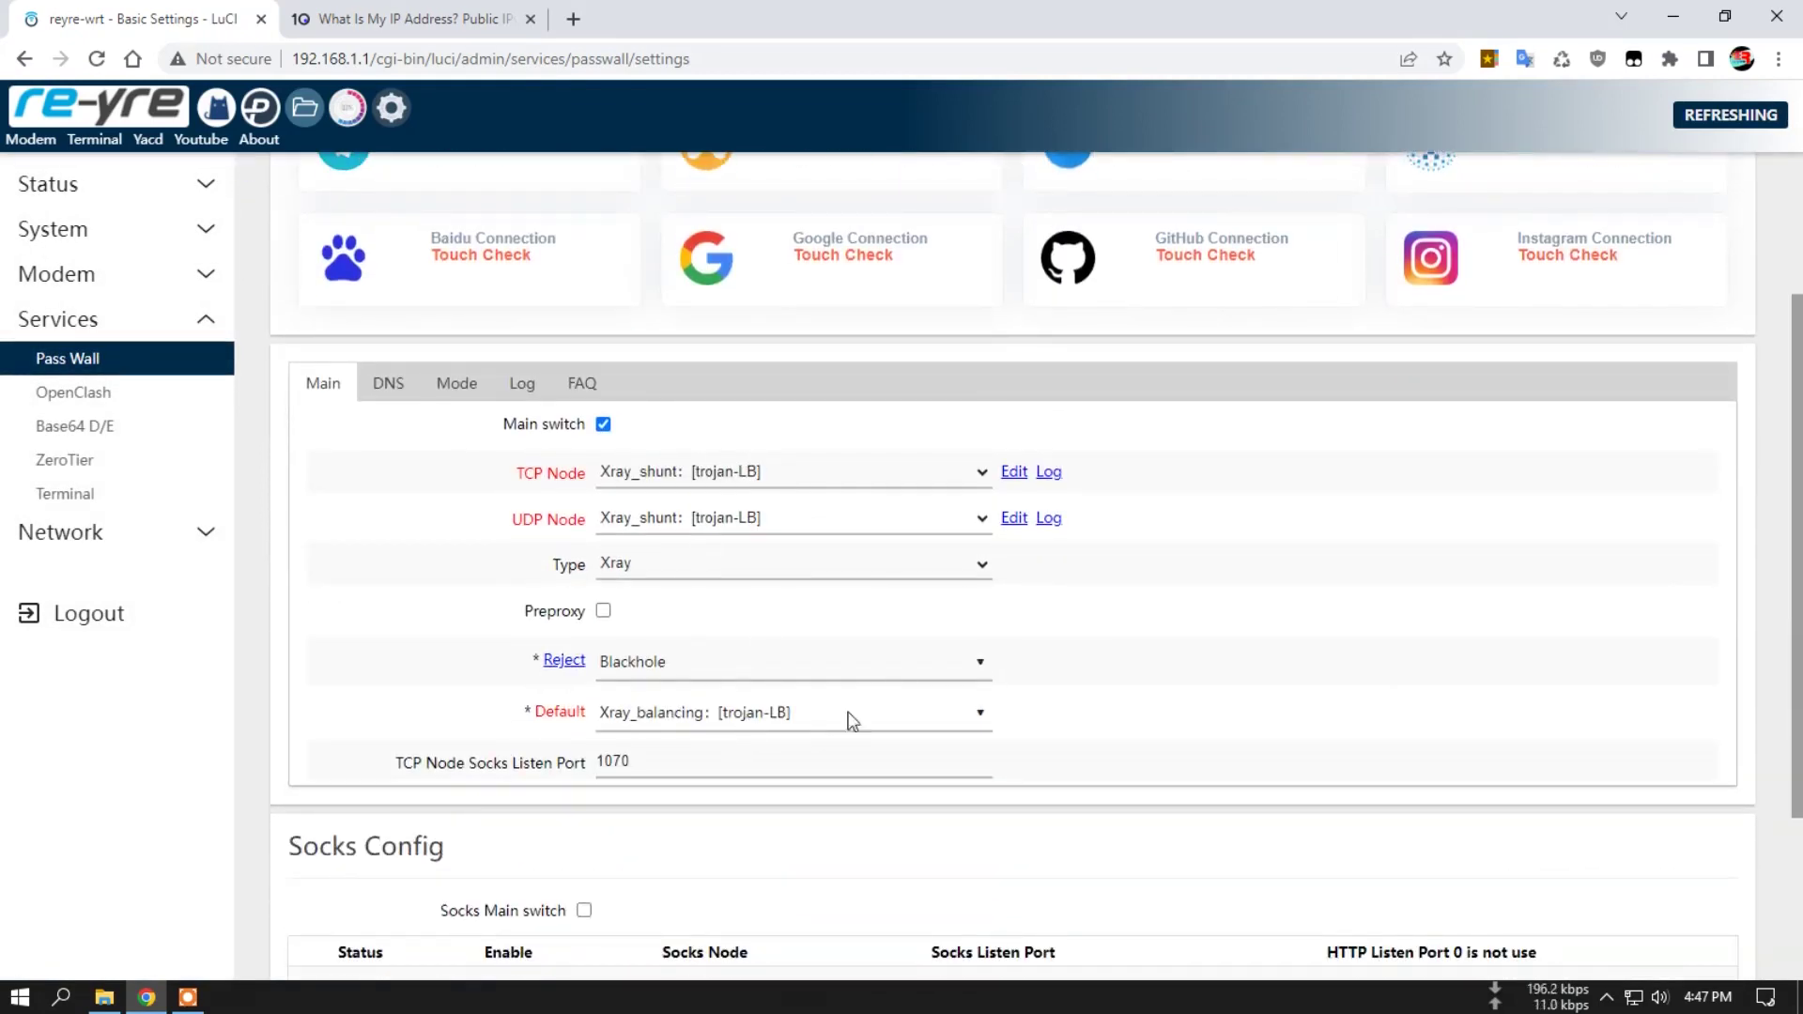
scroll(535, 653, "up", 2)
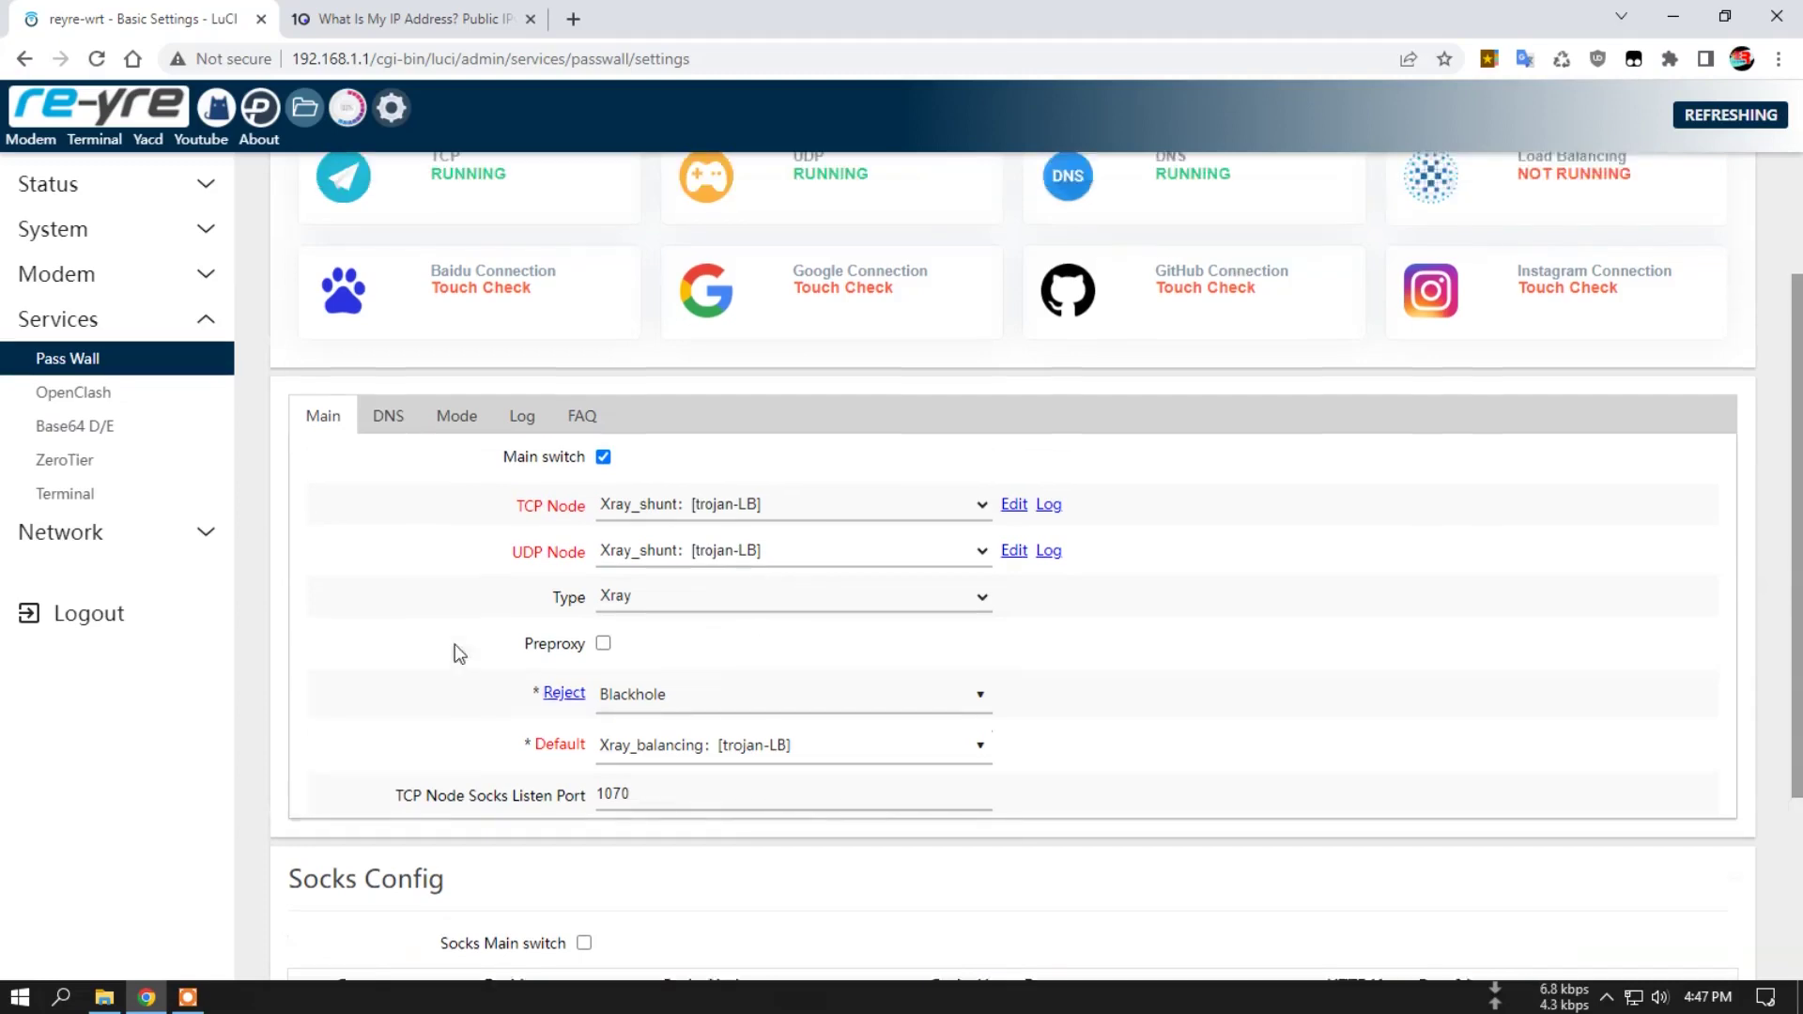
left_click(371, 11)
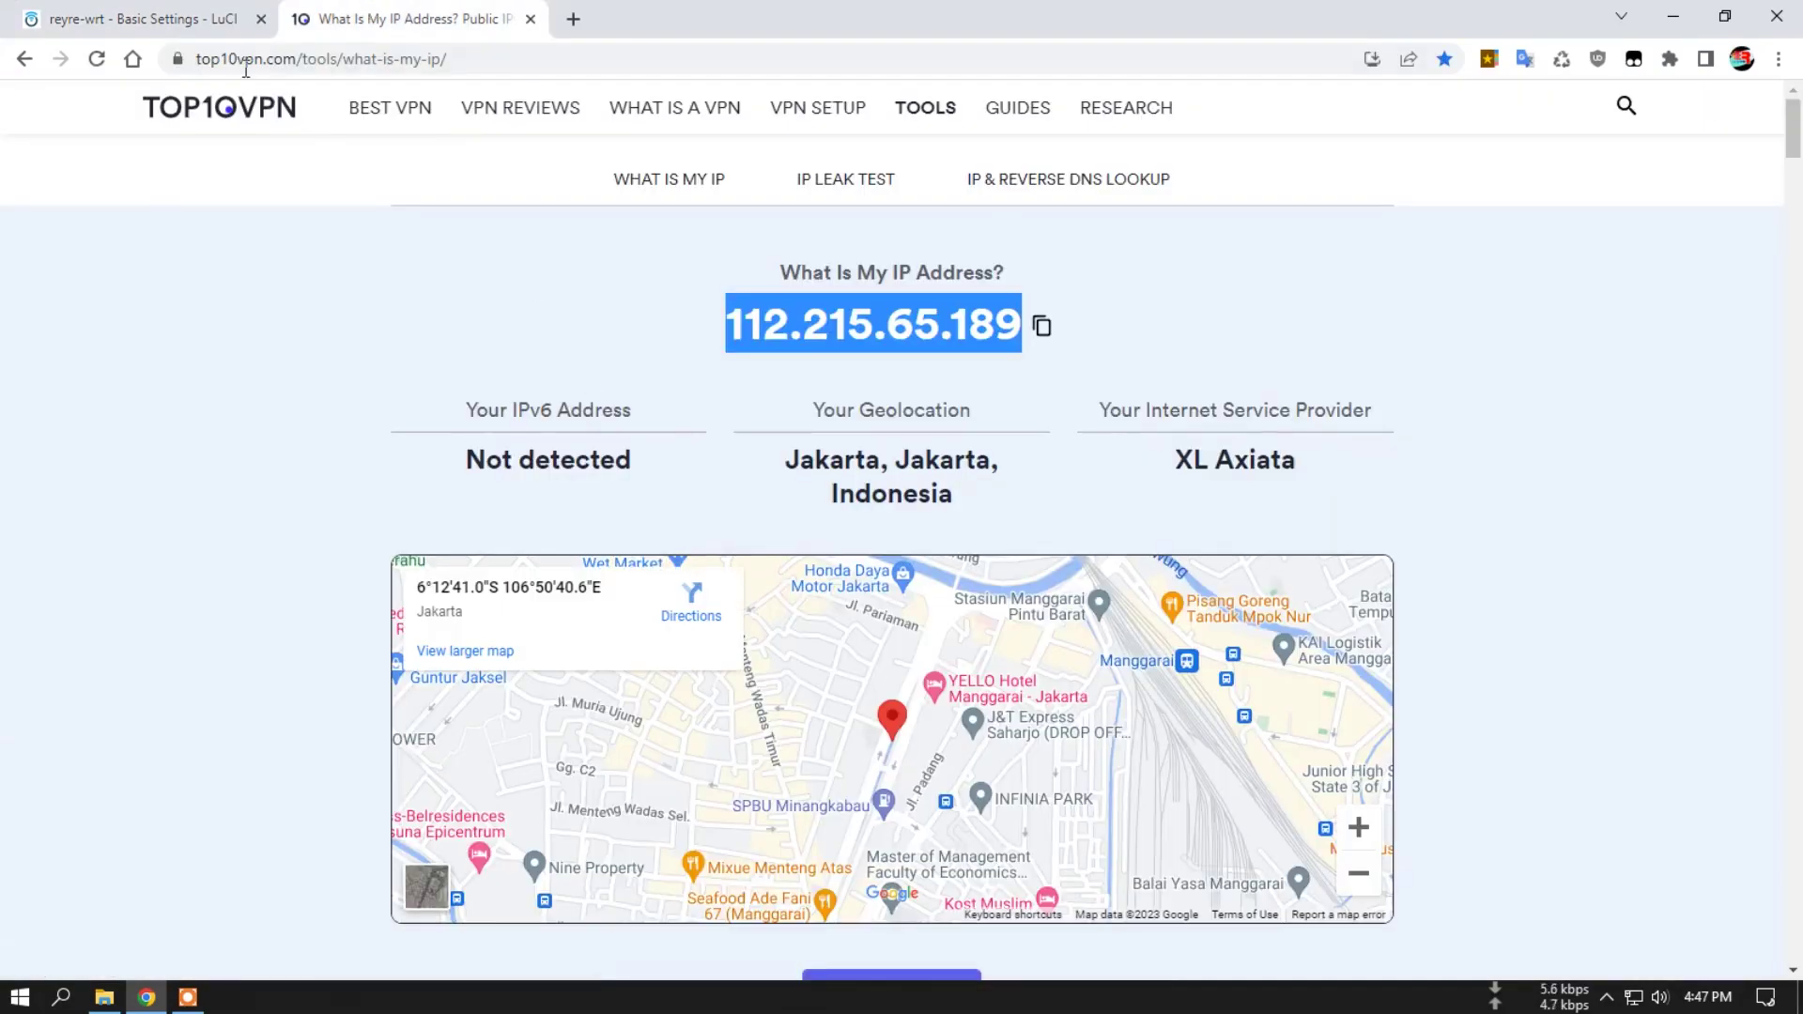
left_click(946, 329)
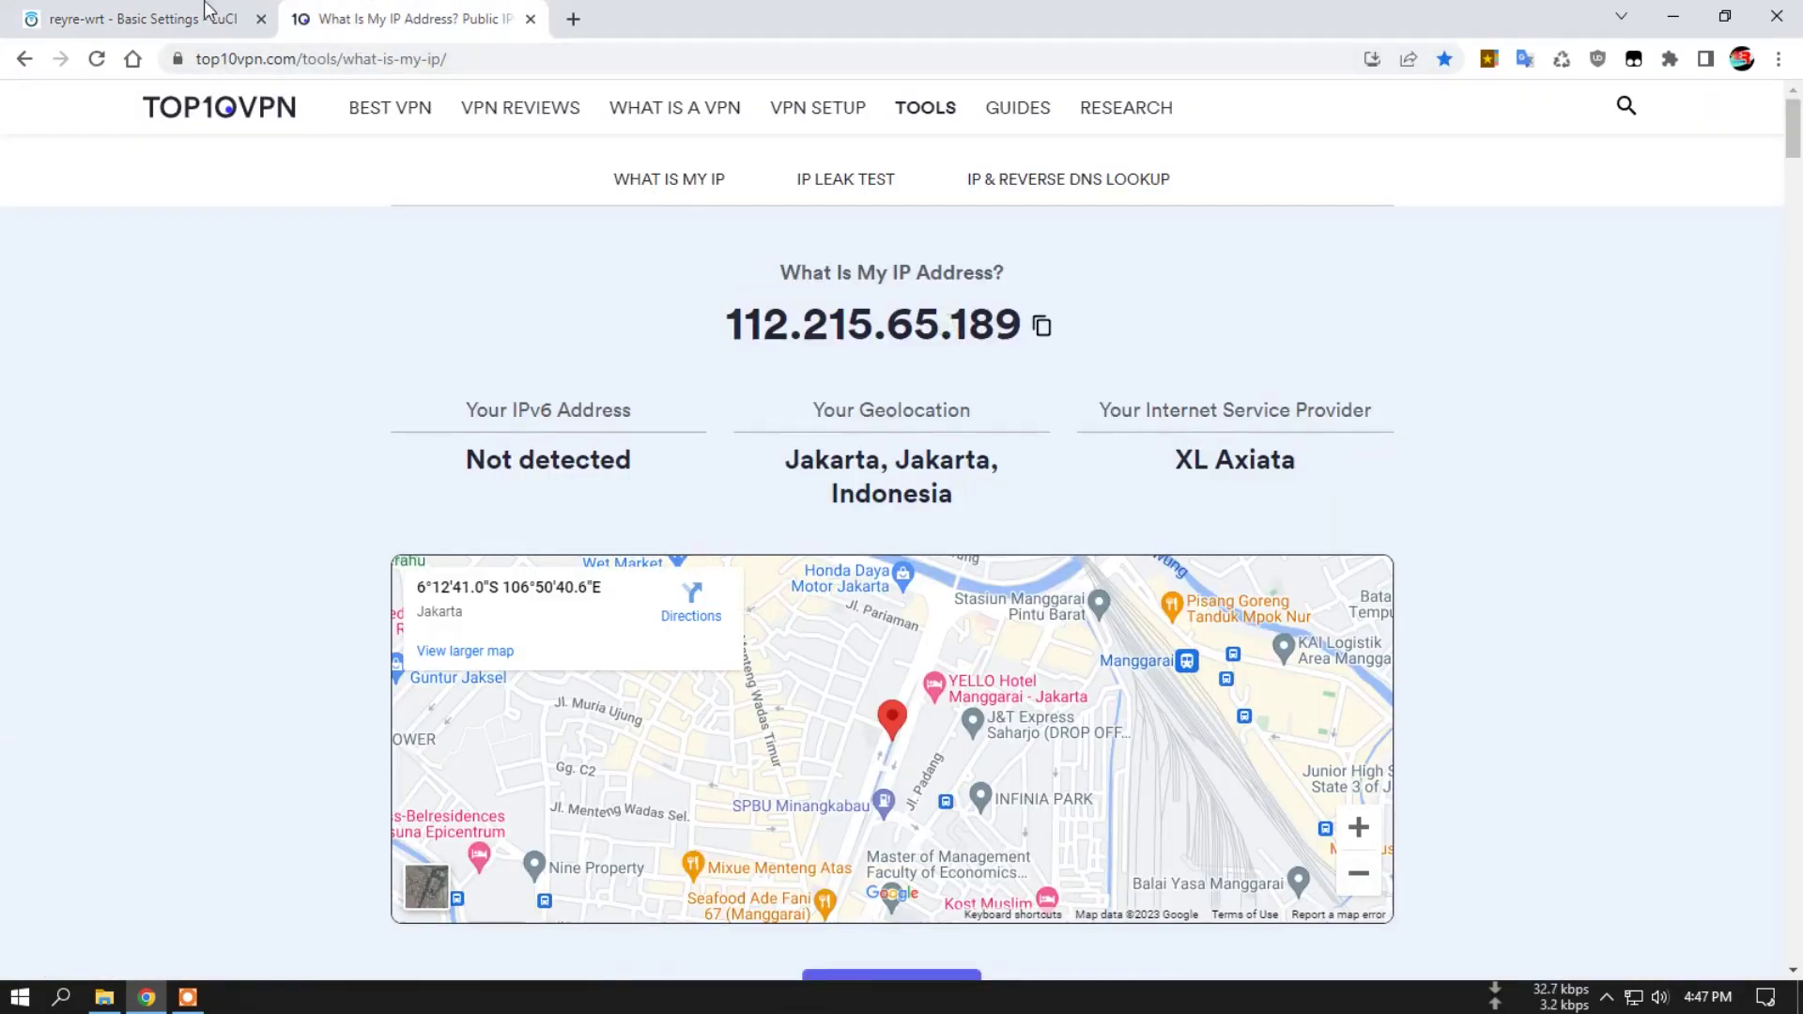
- Reopen Passwall's other settings and examine the UDP and TCP No Redir Ports options, comparing them with the What Is My IP page
left_click(141, 19)
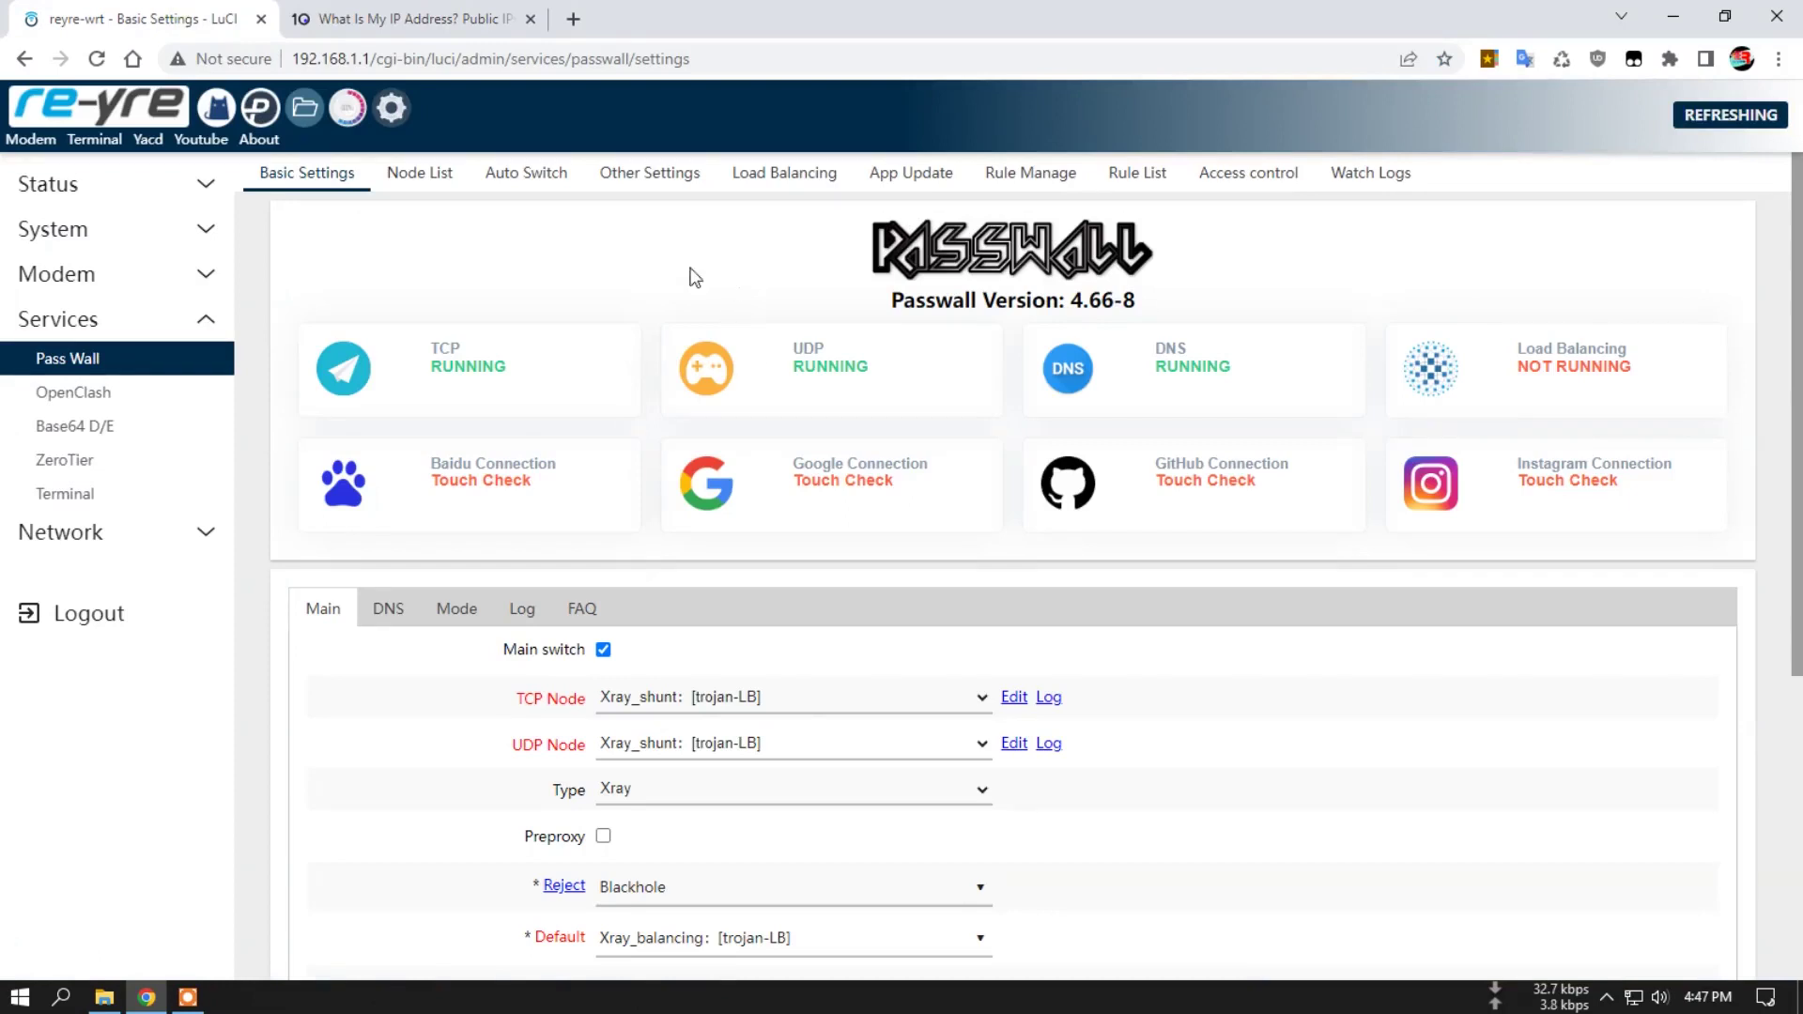
left_click(643, 183)
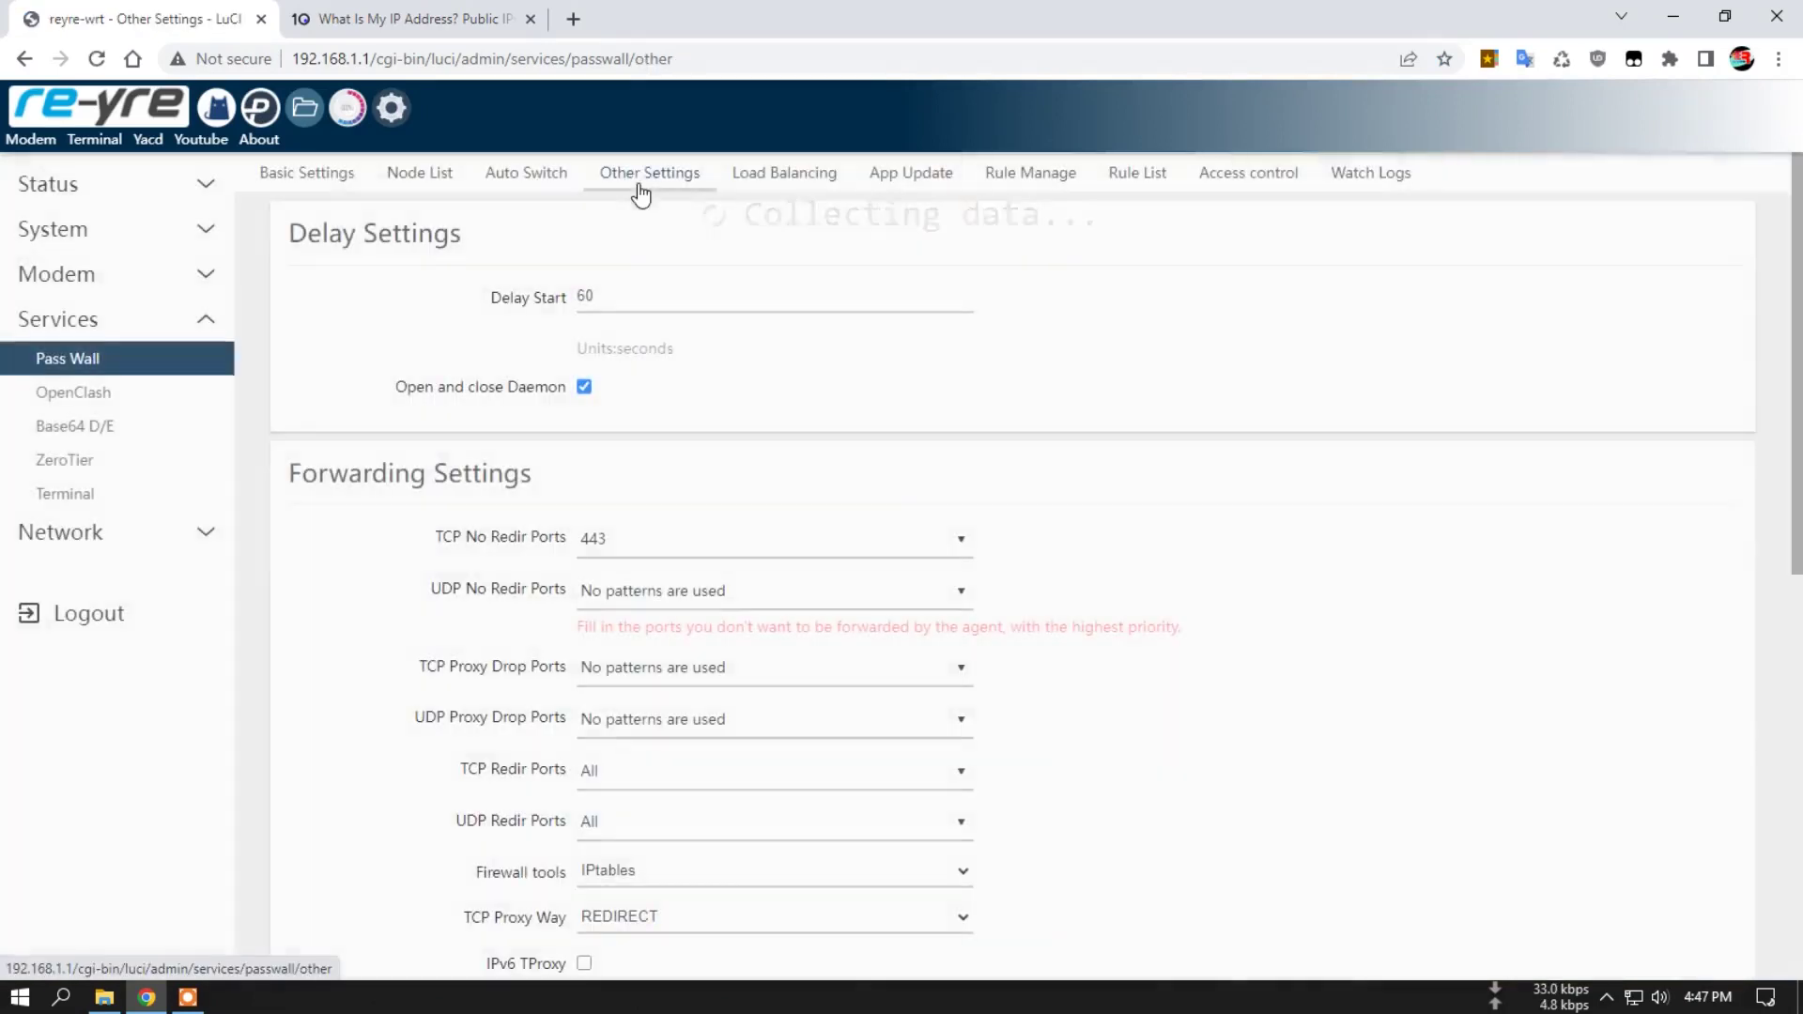
scroll(1079, 396, "down", 2)
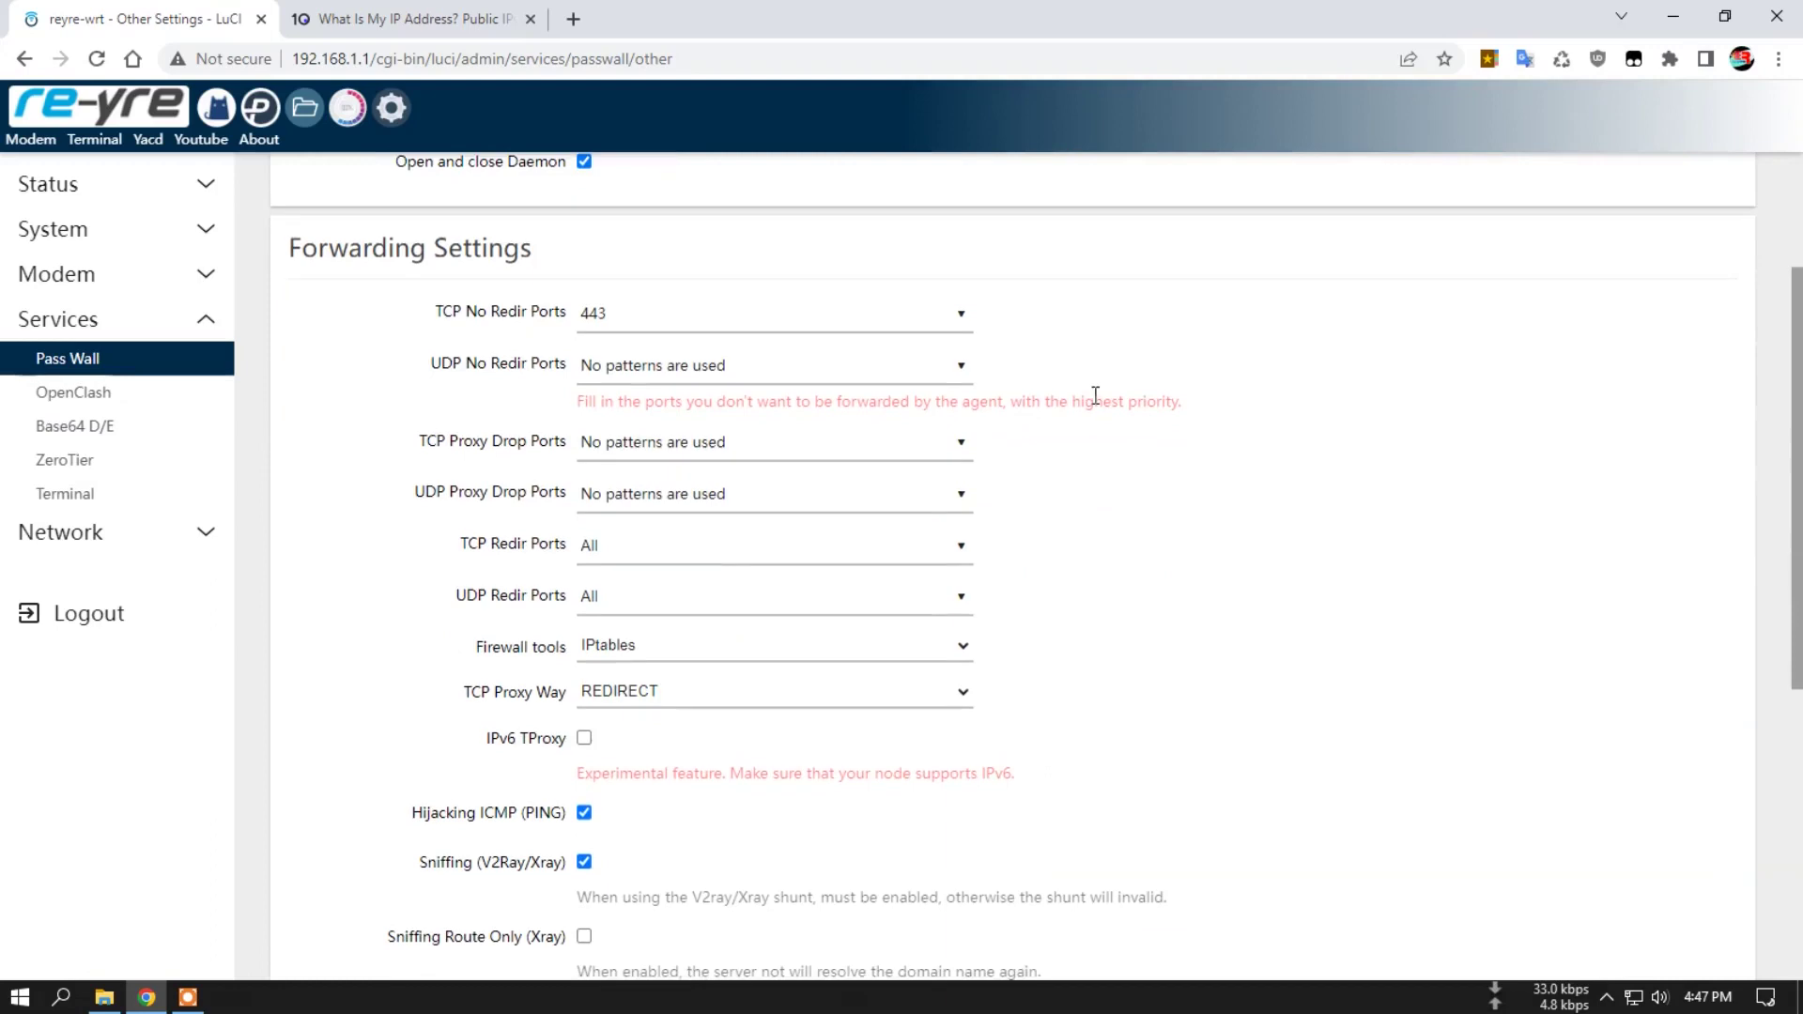
left_click(637, 369)
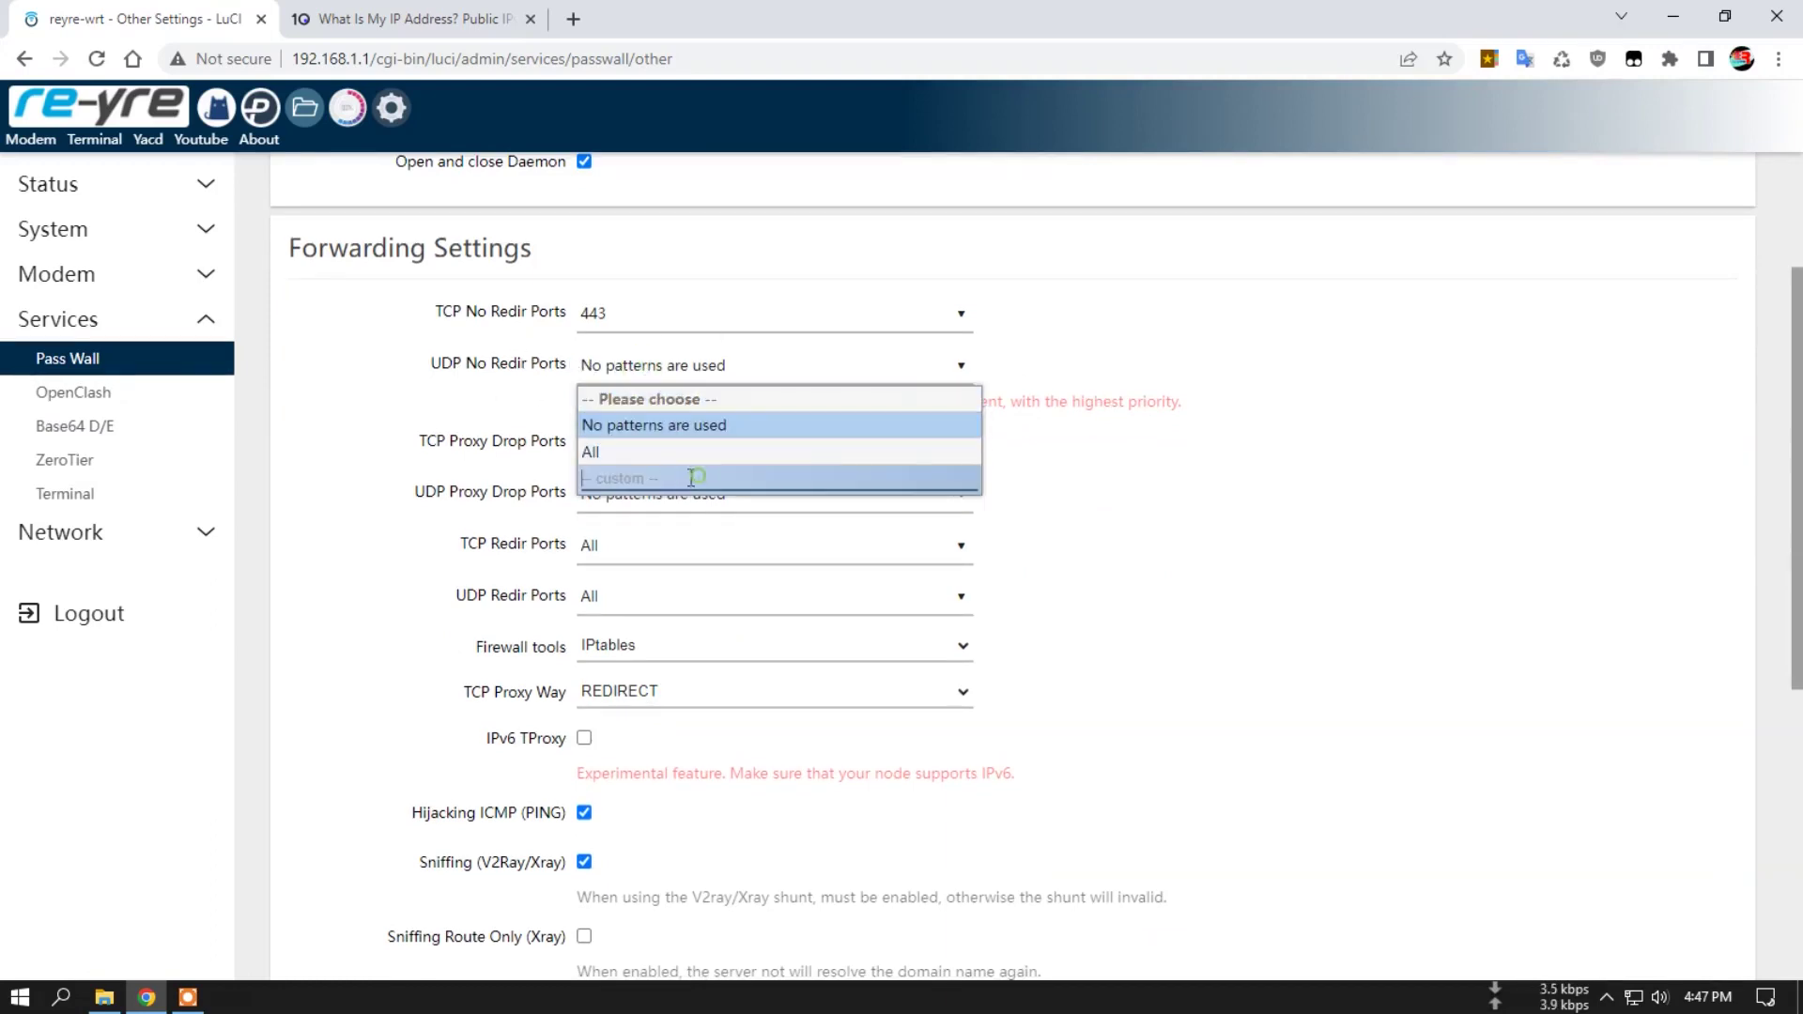
left_click(639, 324)
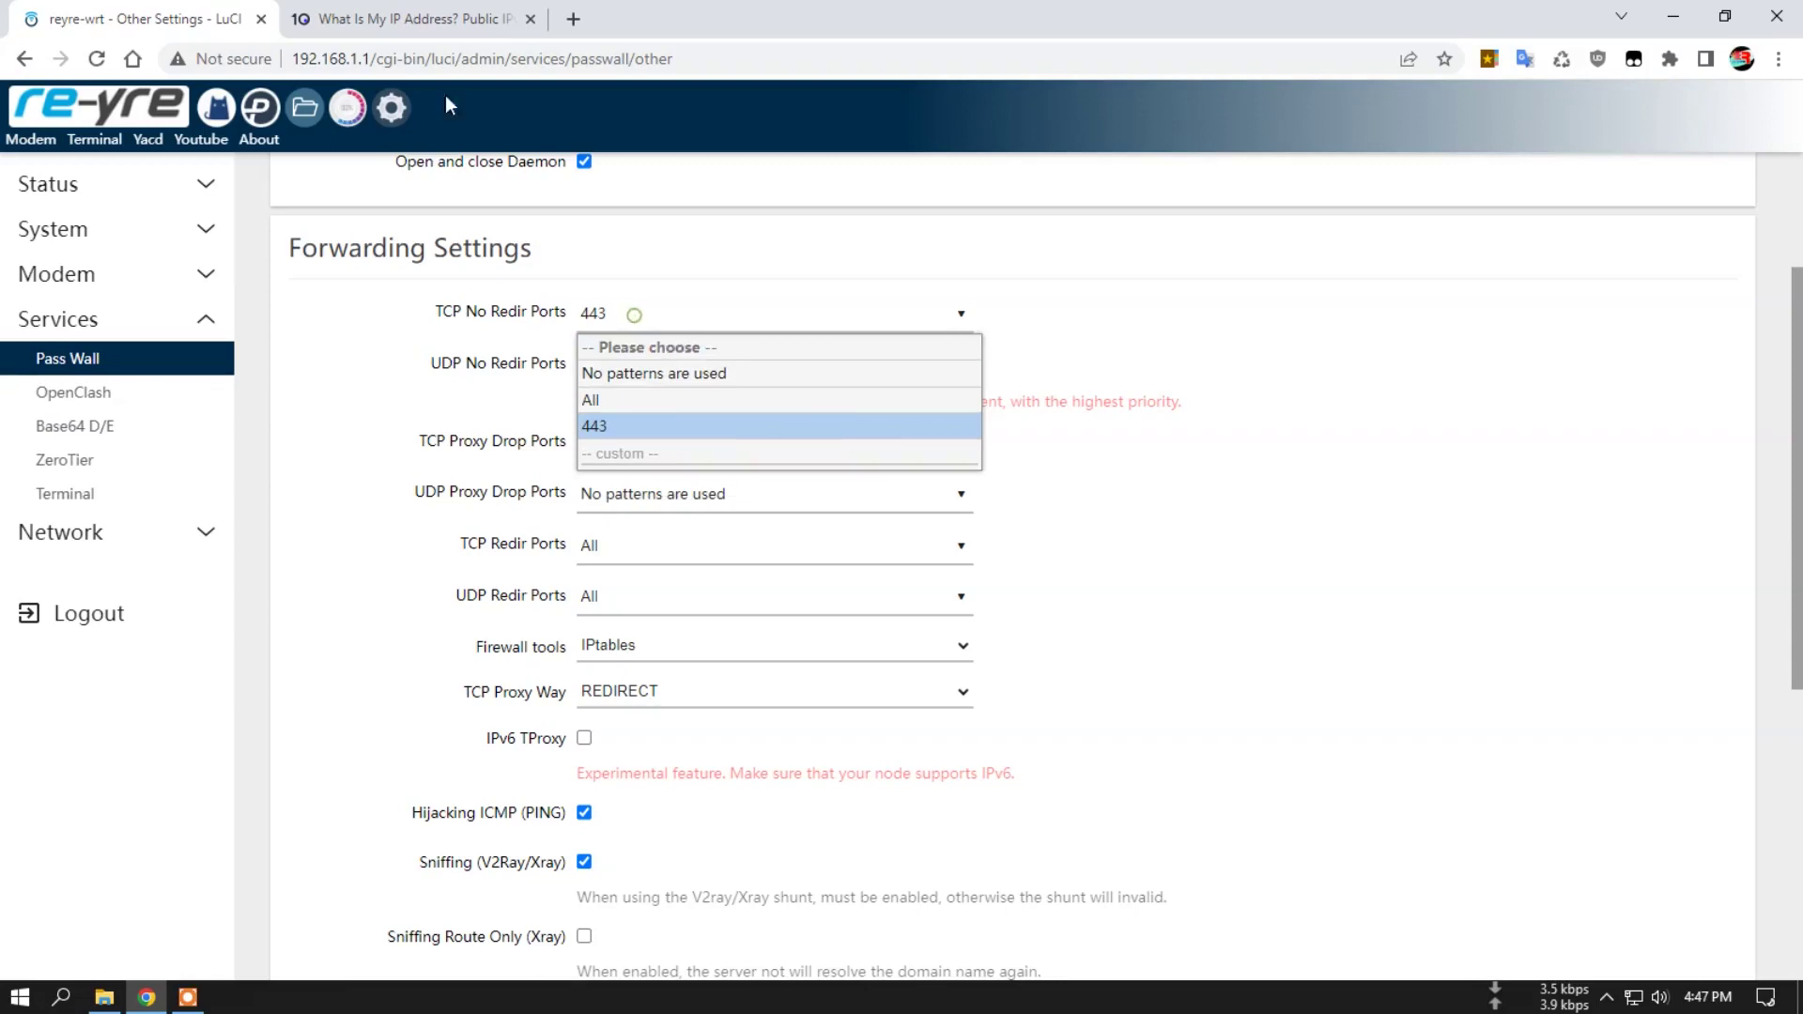
left_click(375, 17)
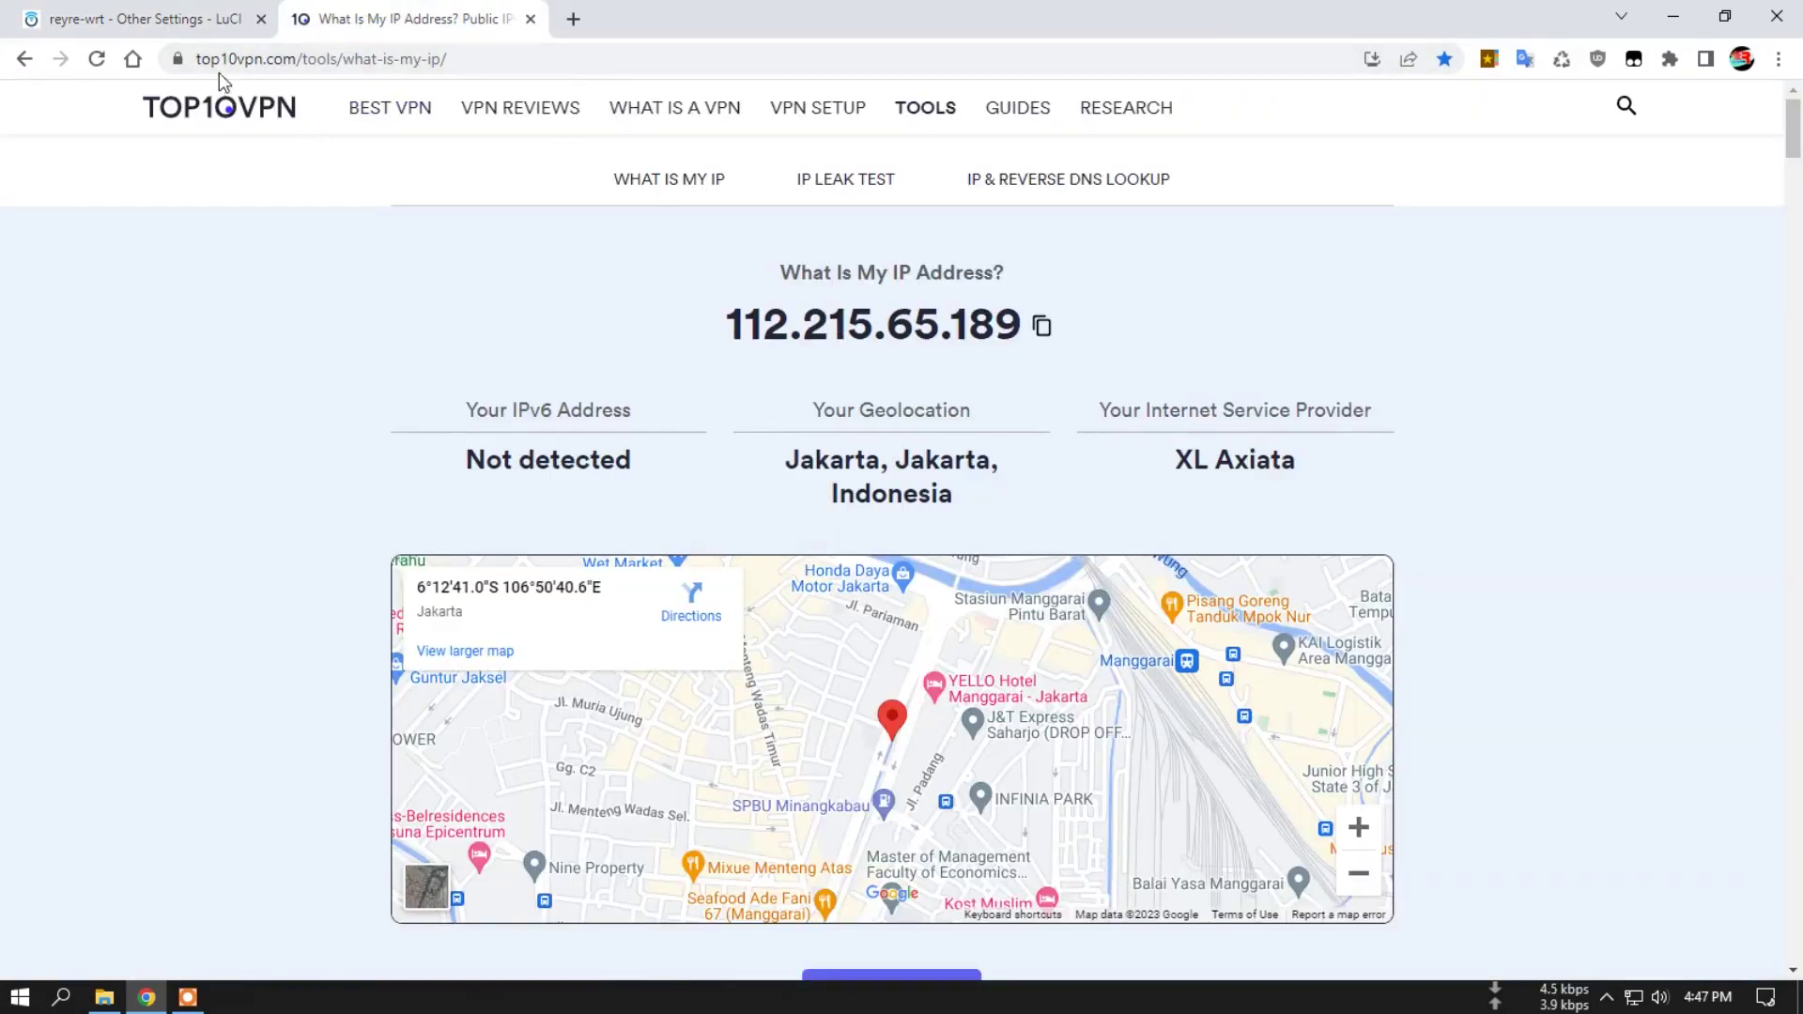
left_click(150, 19)
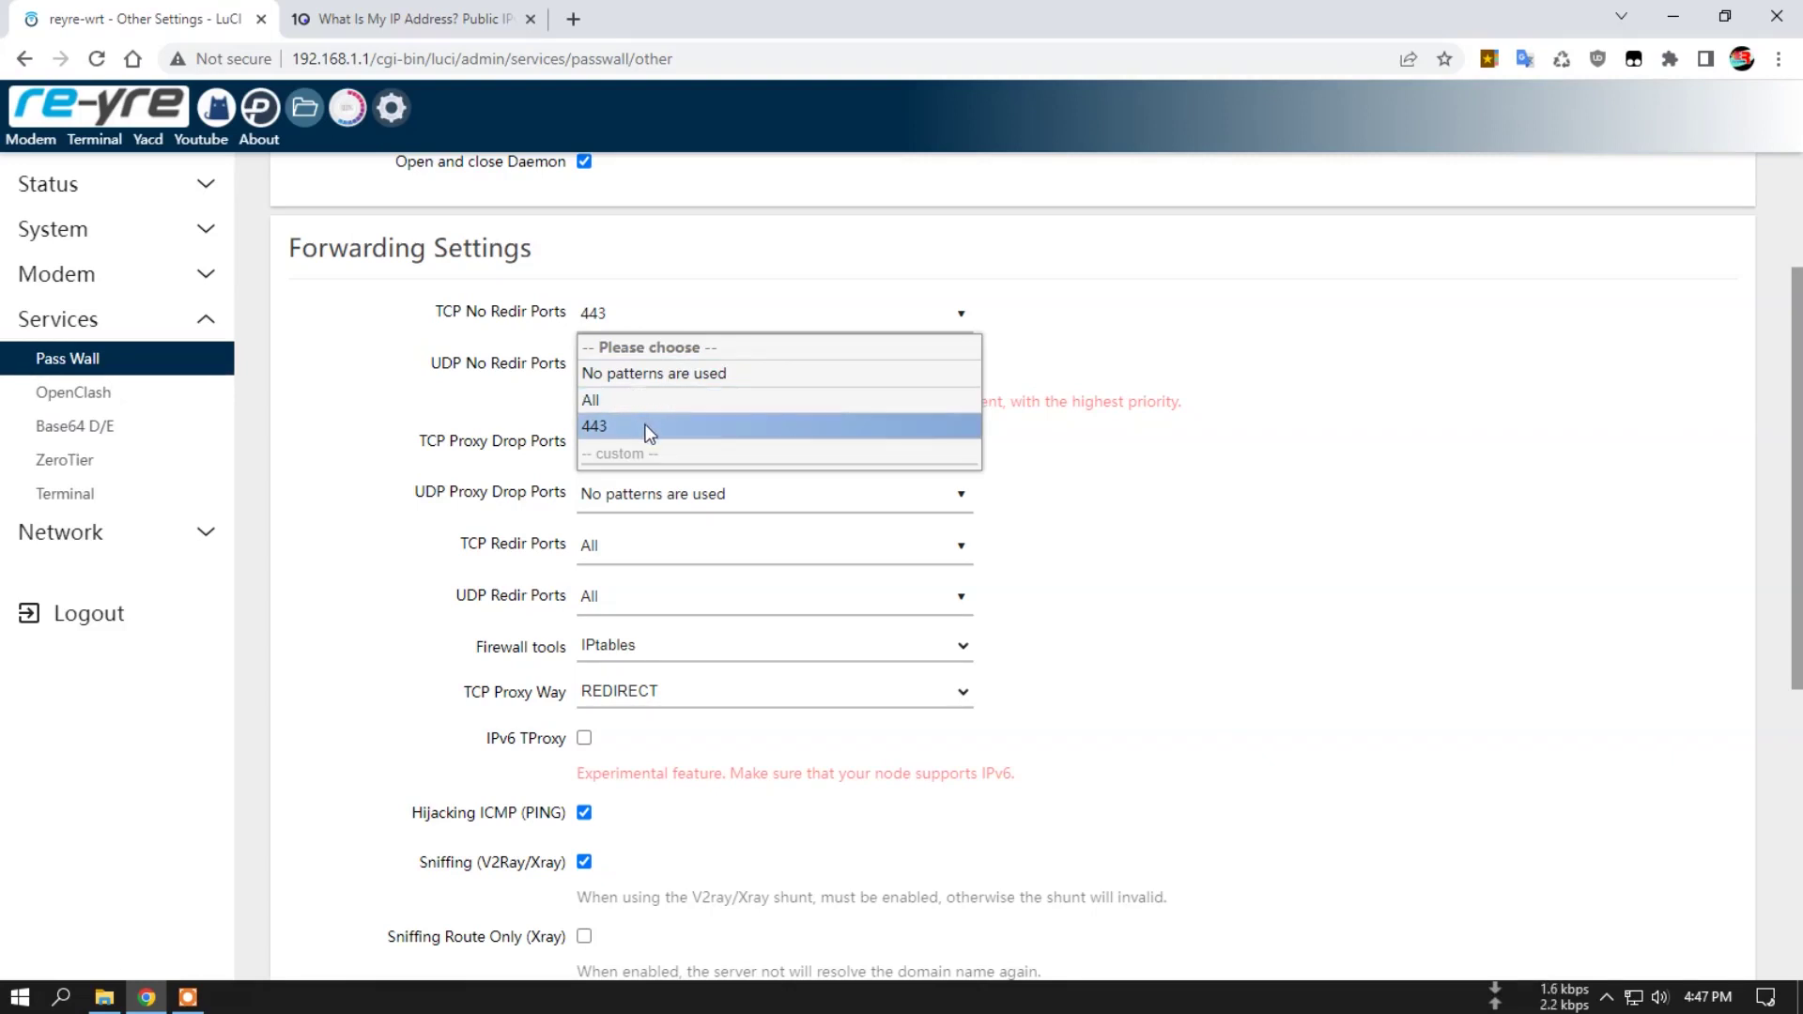
left_click(469, 395)
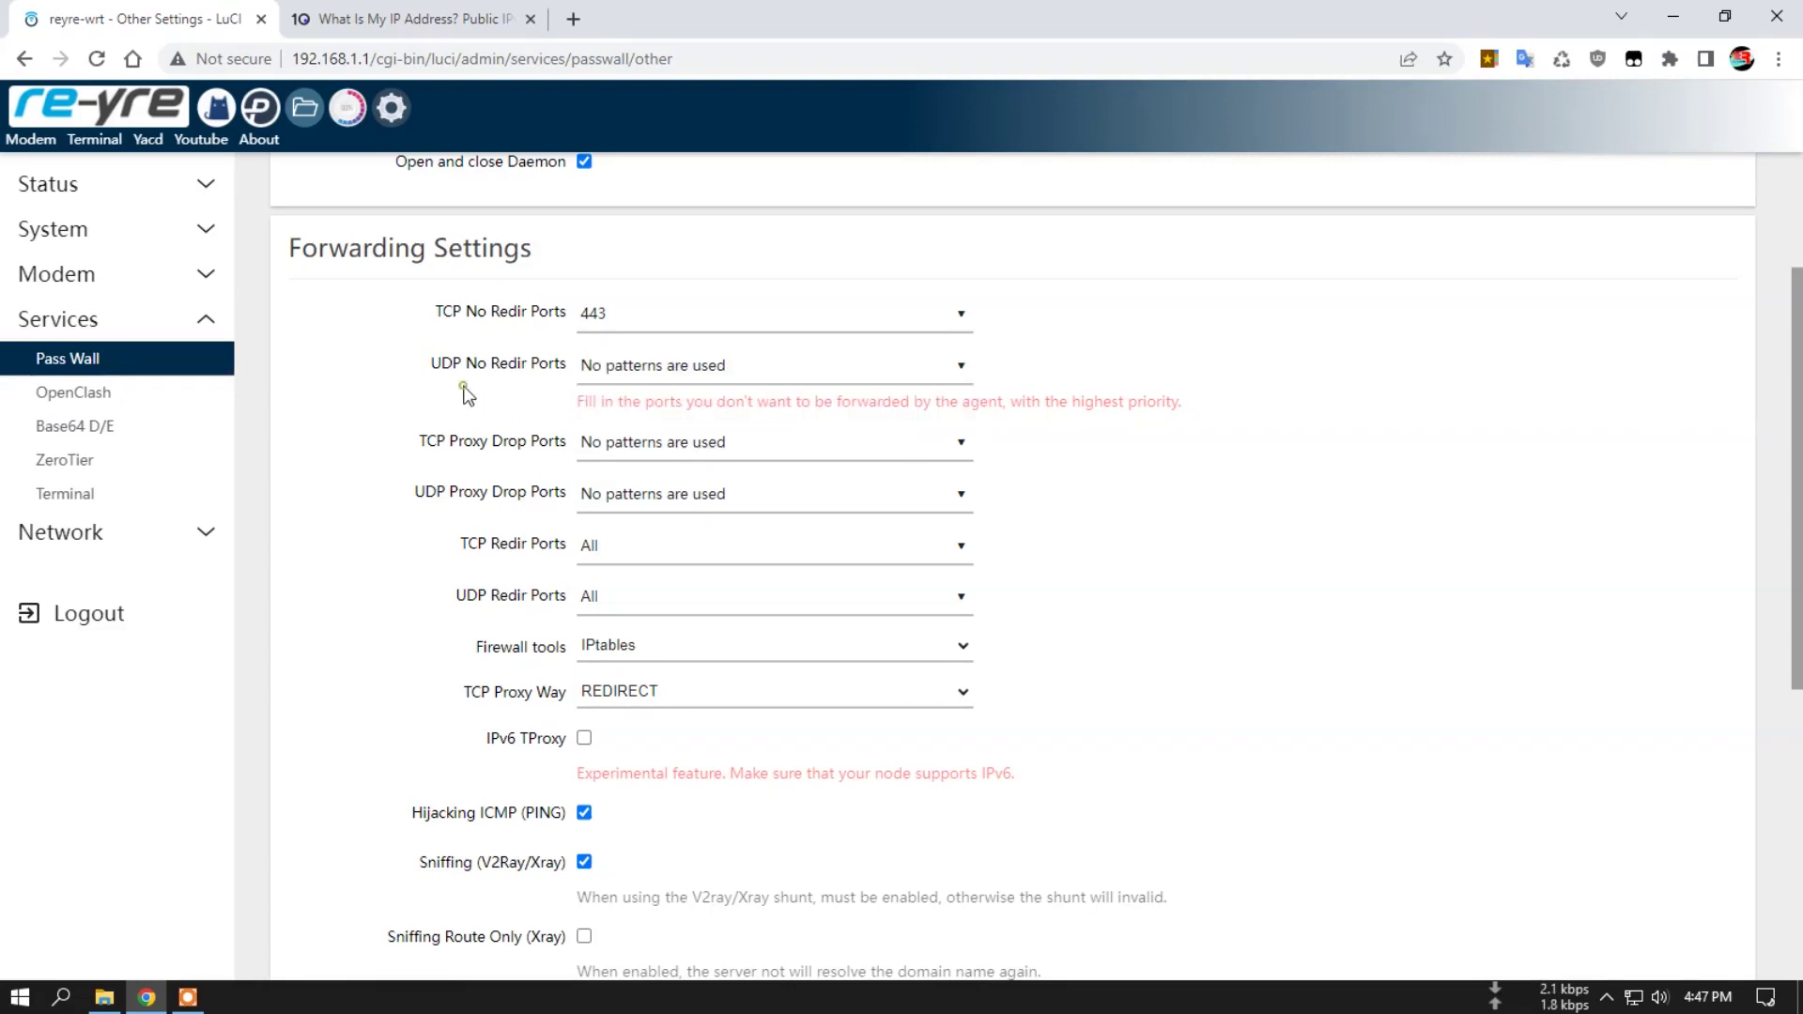
- Try entering several ports, 21,22,80,443, as a custom TCP No Redir Ports value
left_click(618, 319)
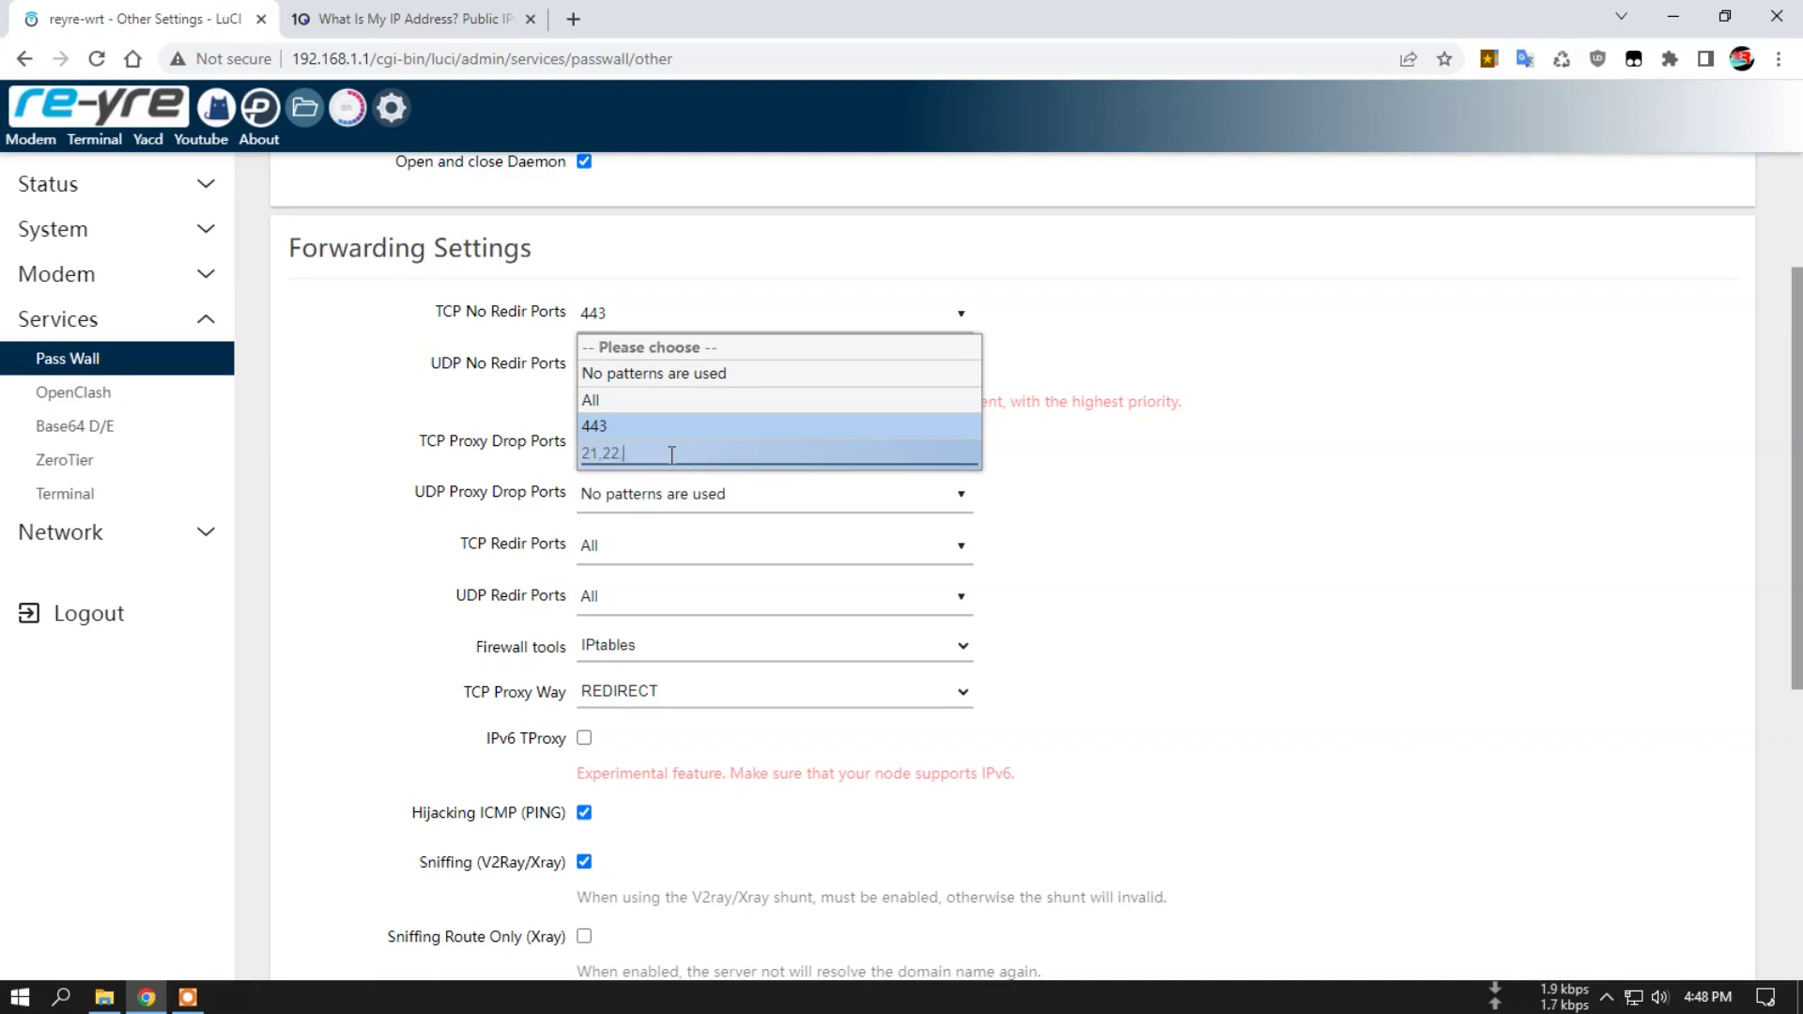
type("443")
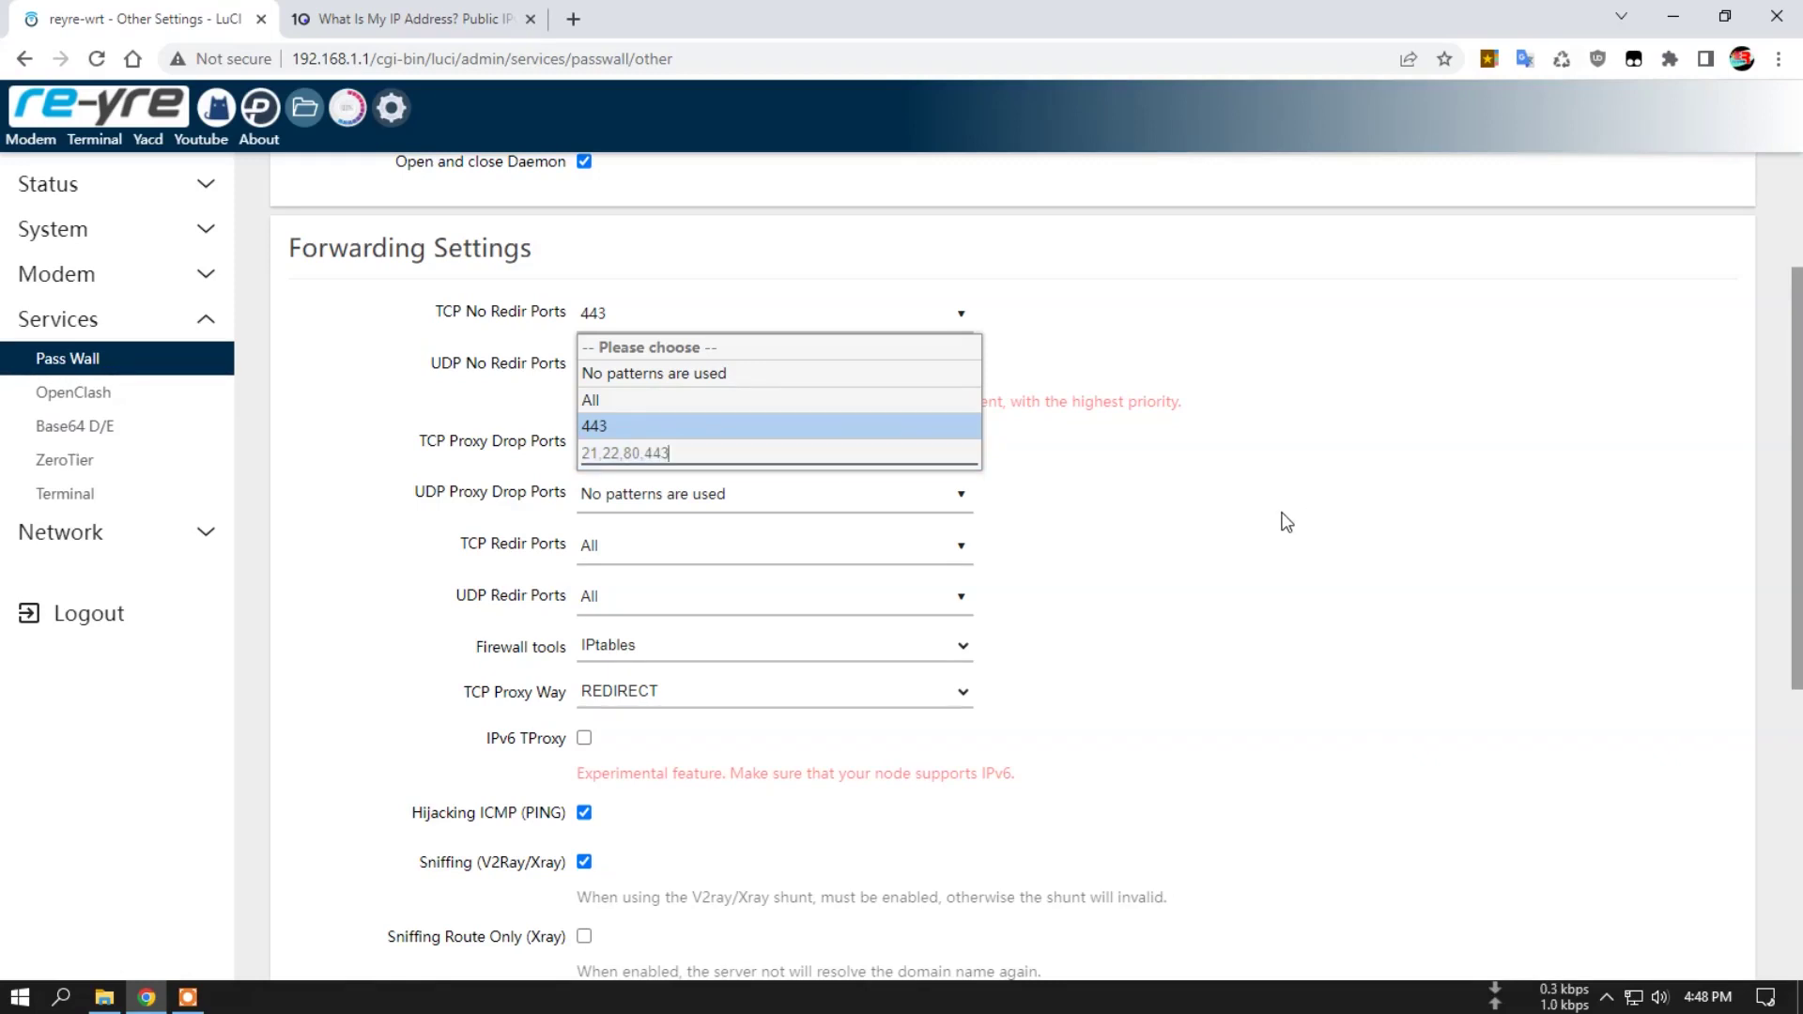
left_click(1179, 501)
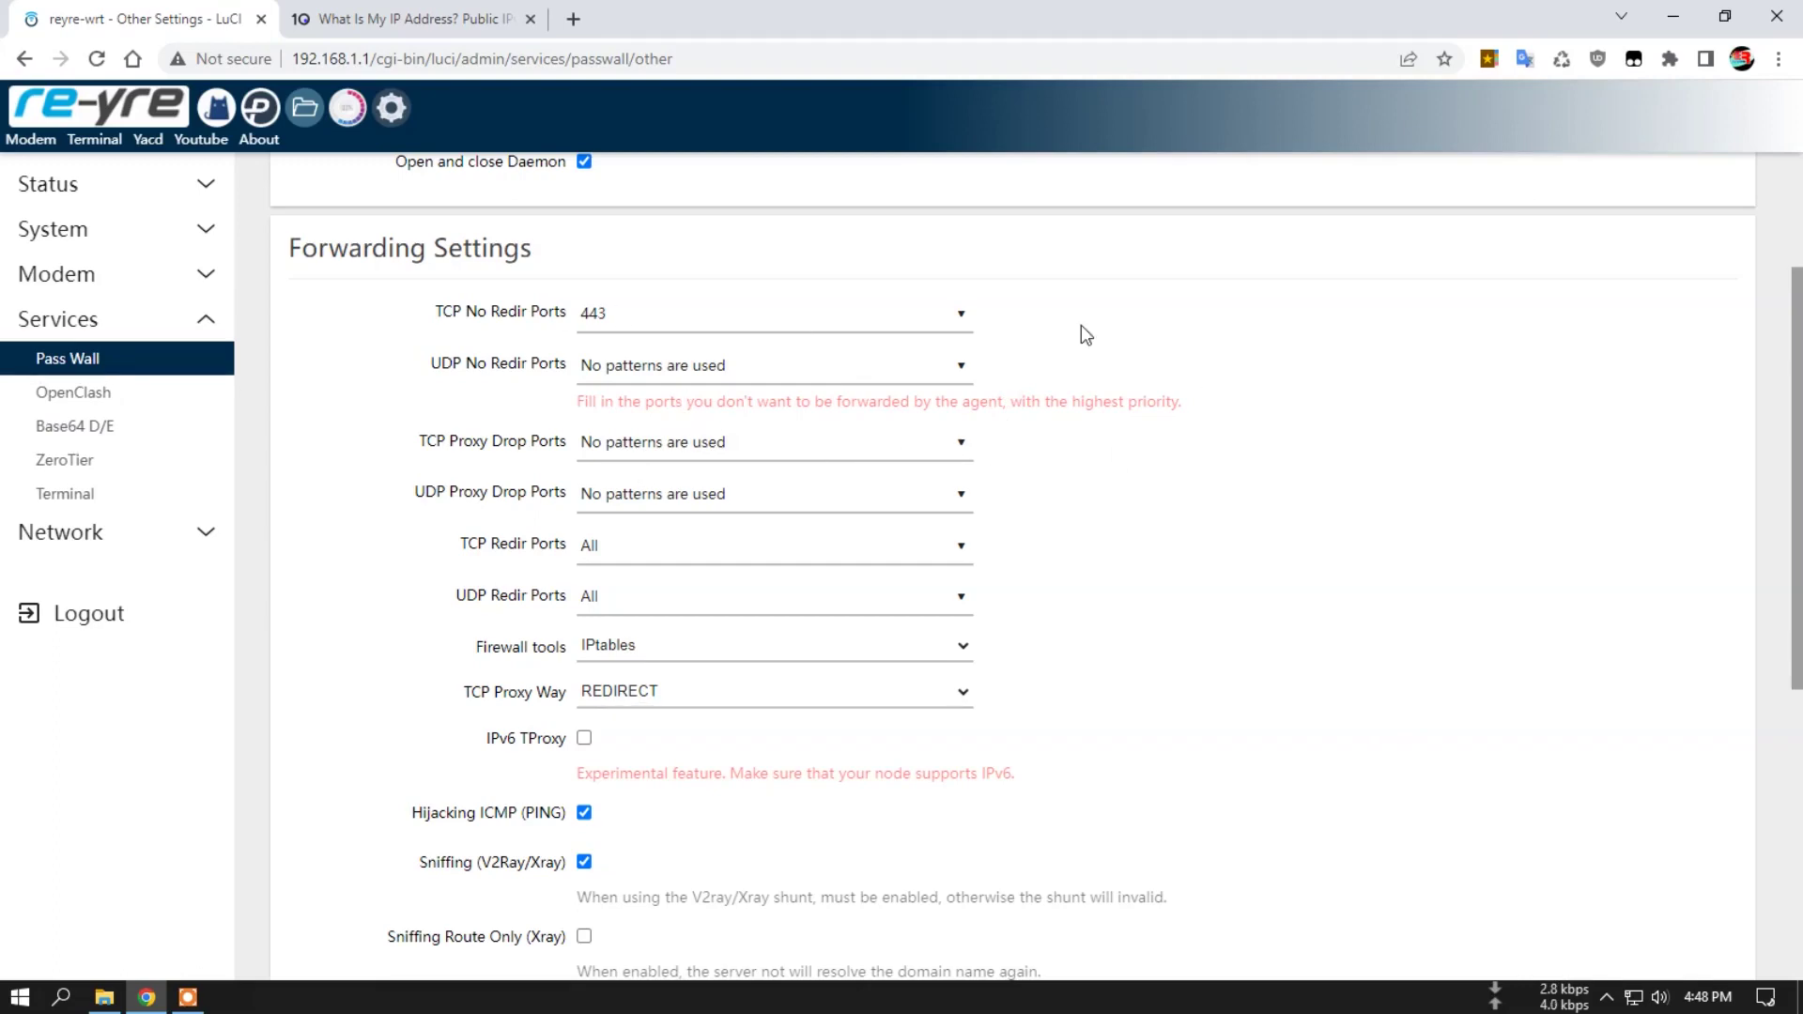
- Set TCP No Redir Ports to "No patterns are used" in the forwarding settings and save the change
left_click(947, 320)
left_click(783, 363)
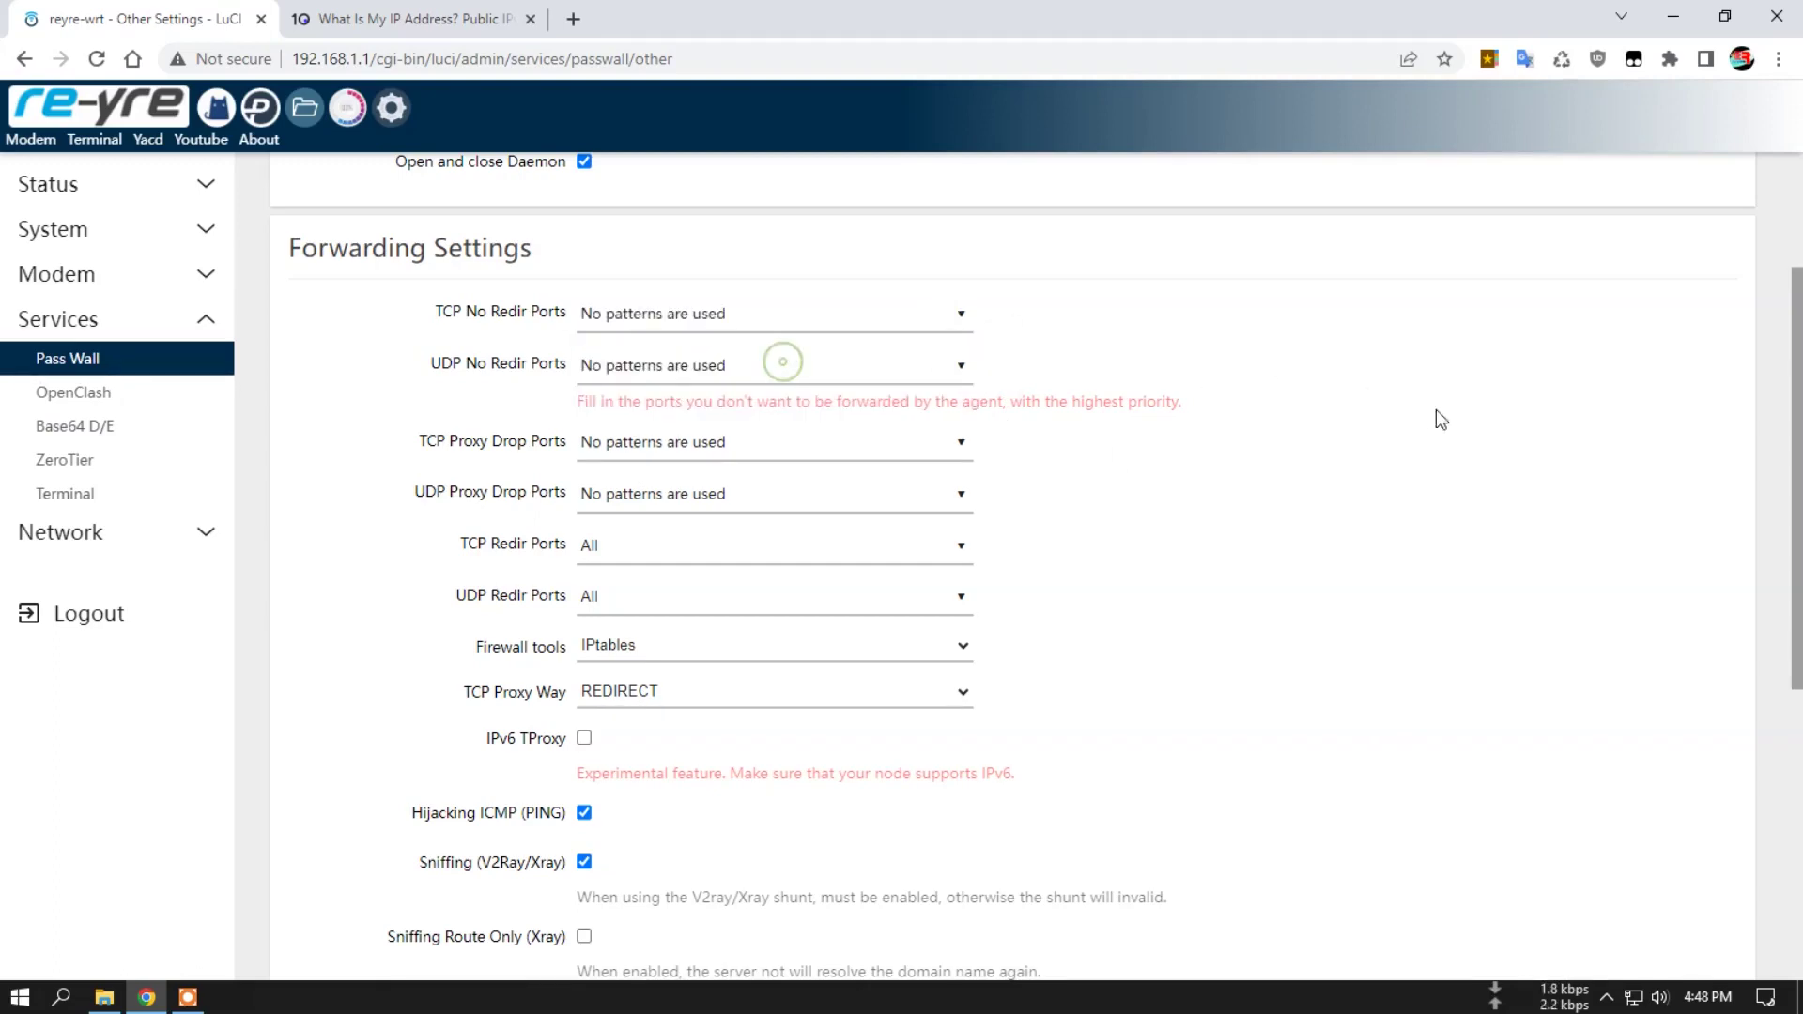
scroll(1421, 410, "down", 5)
scroll(1191, 512, "up", 5)
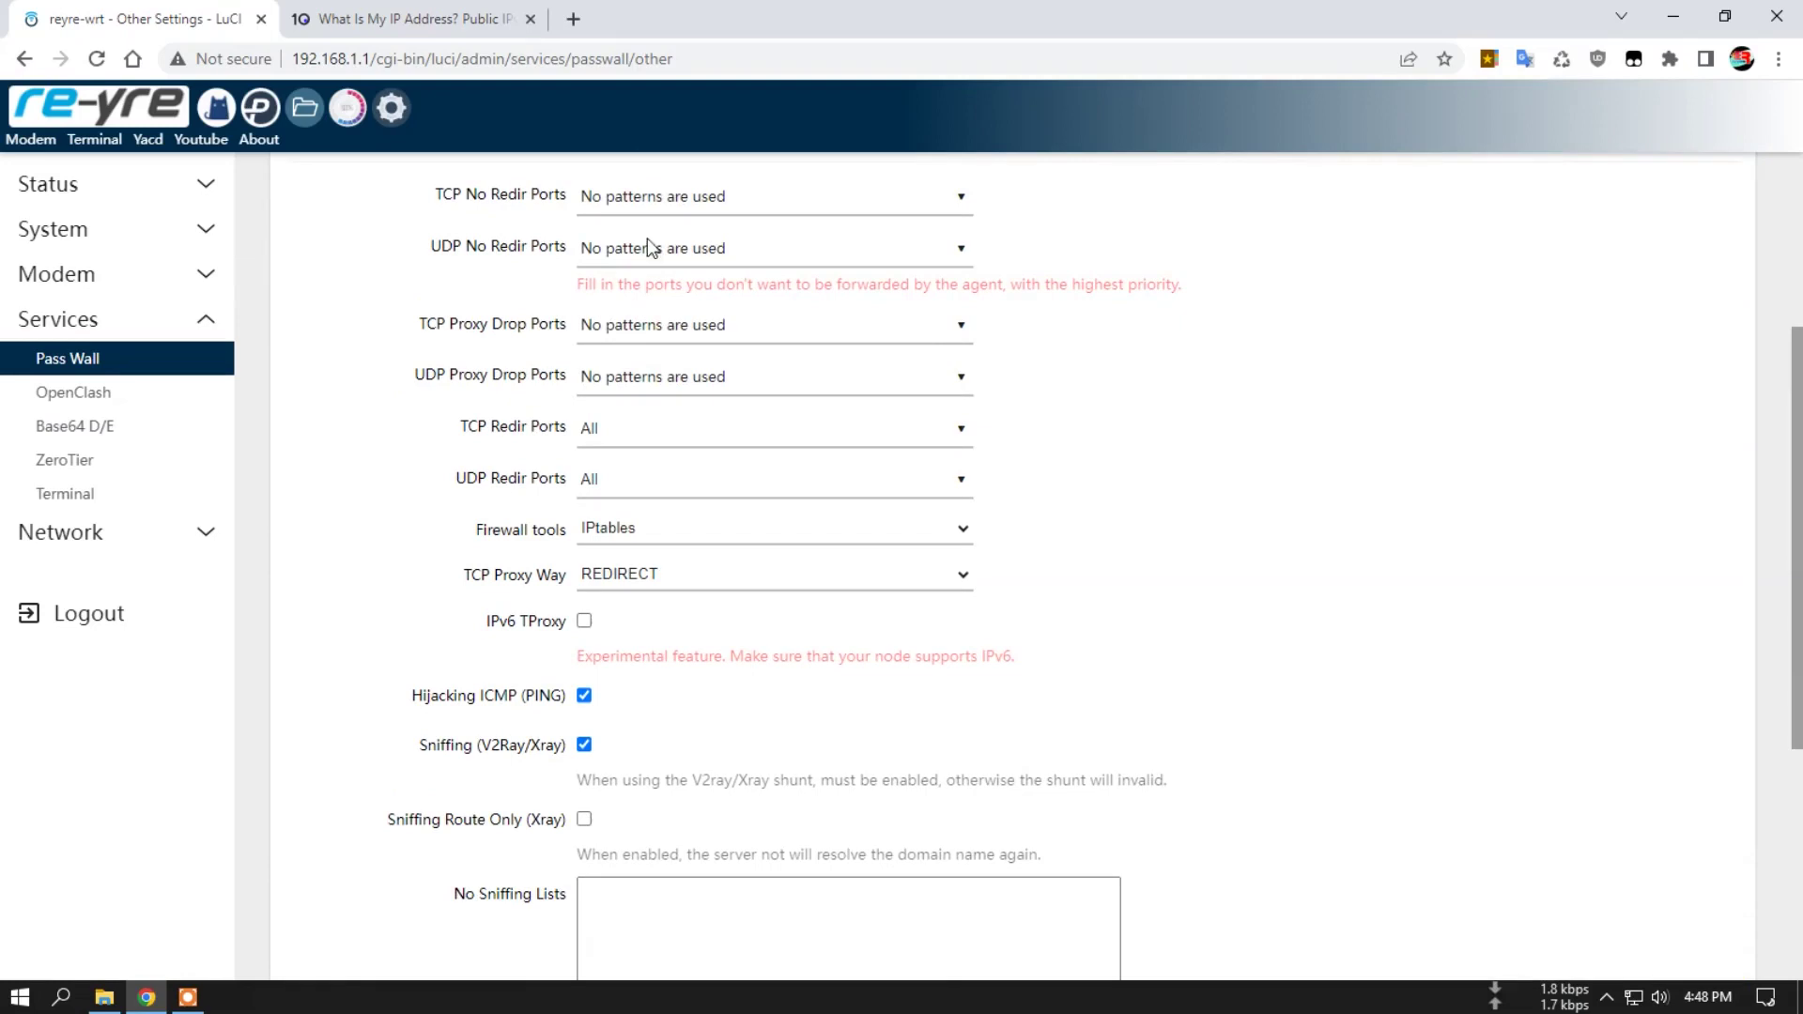
scroll(1177, 467, "down", 5)
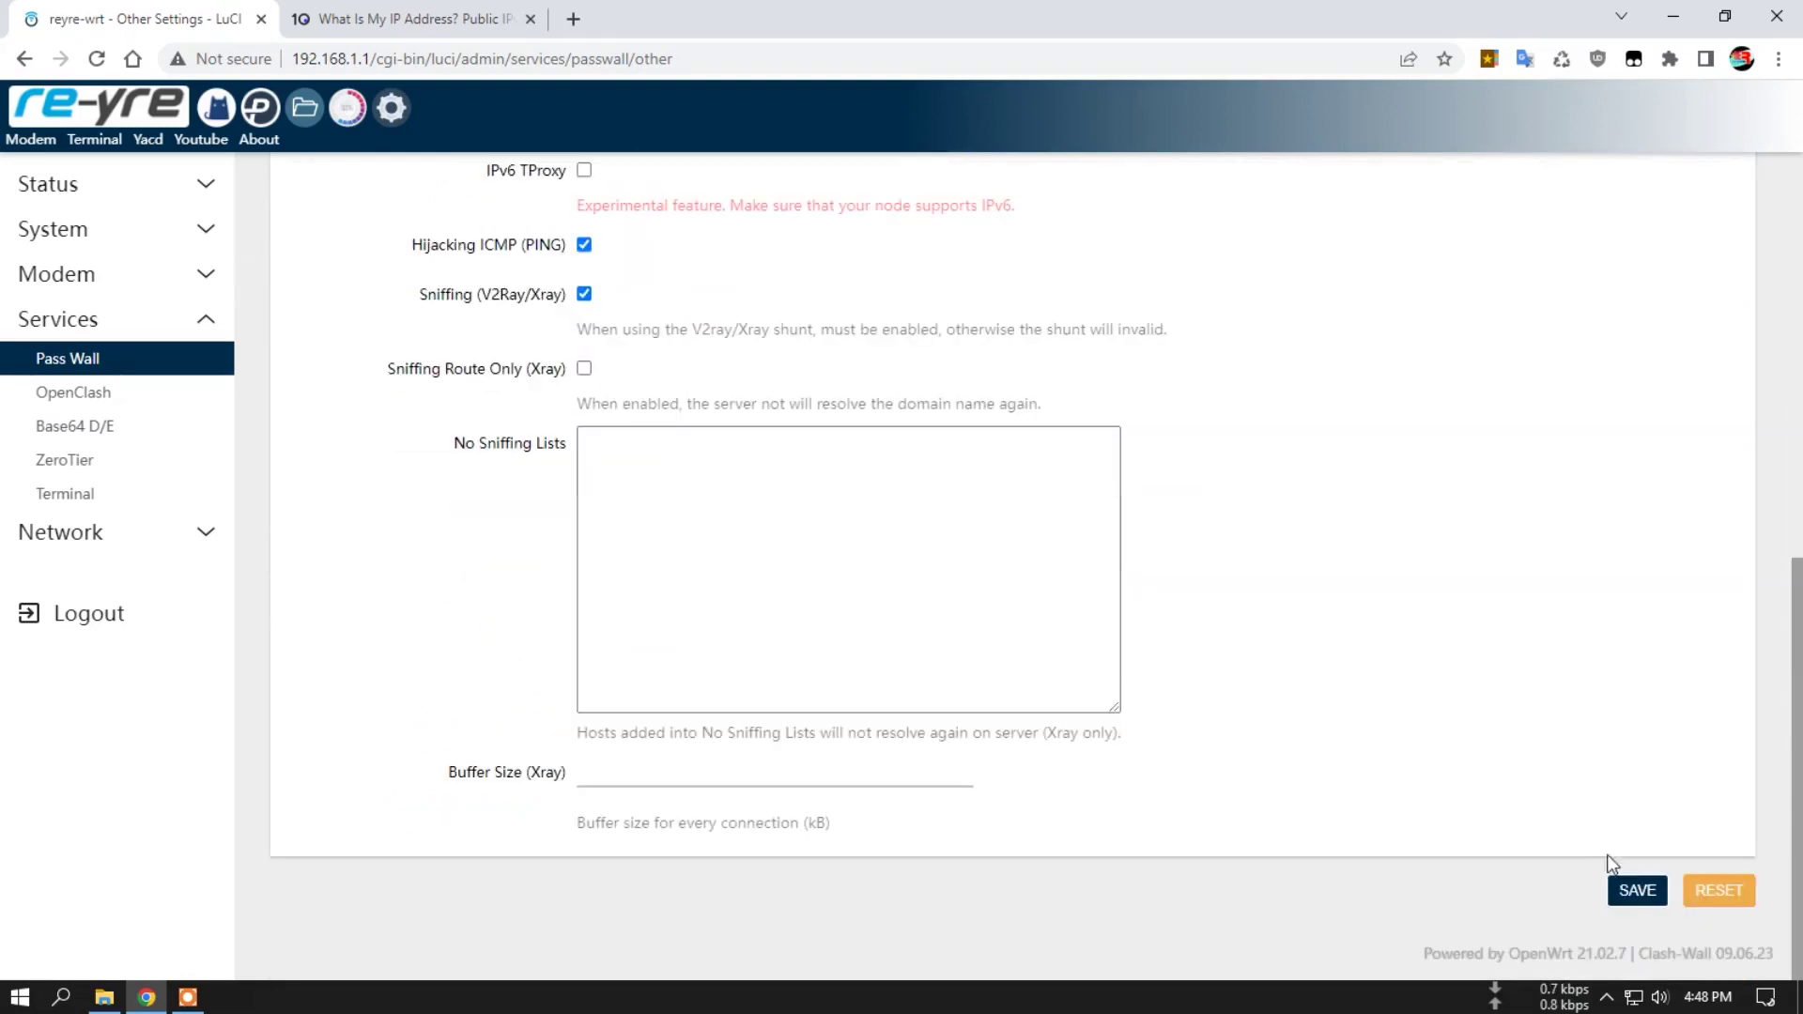
left_click(1637, 890)
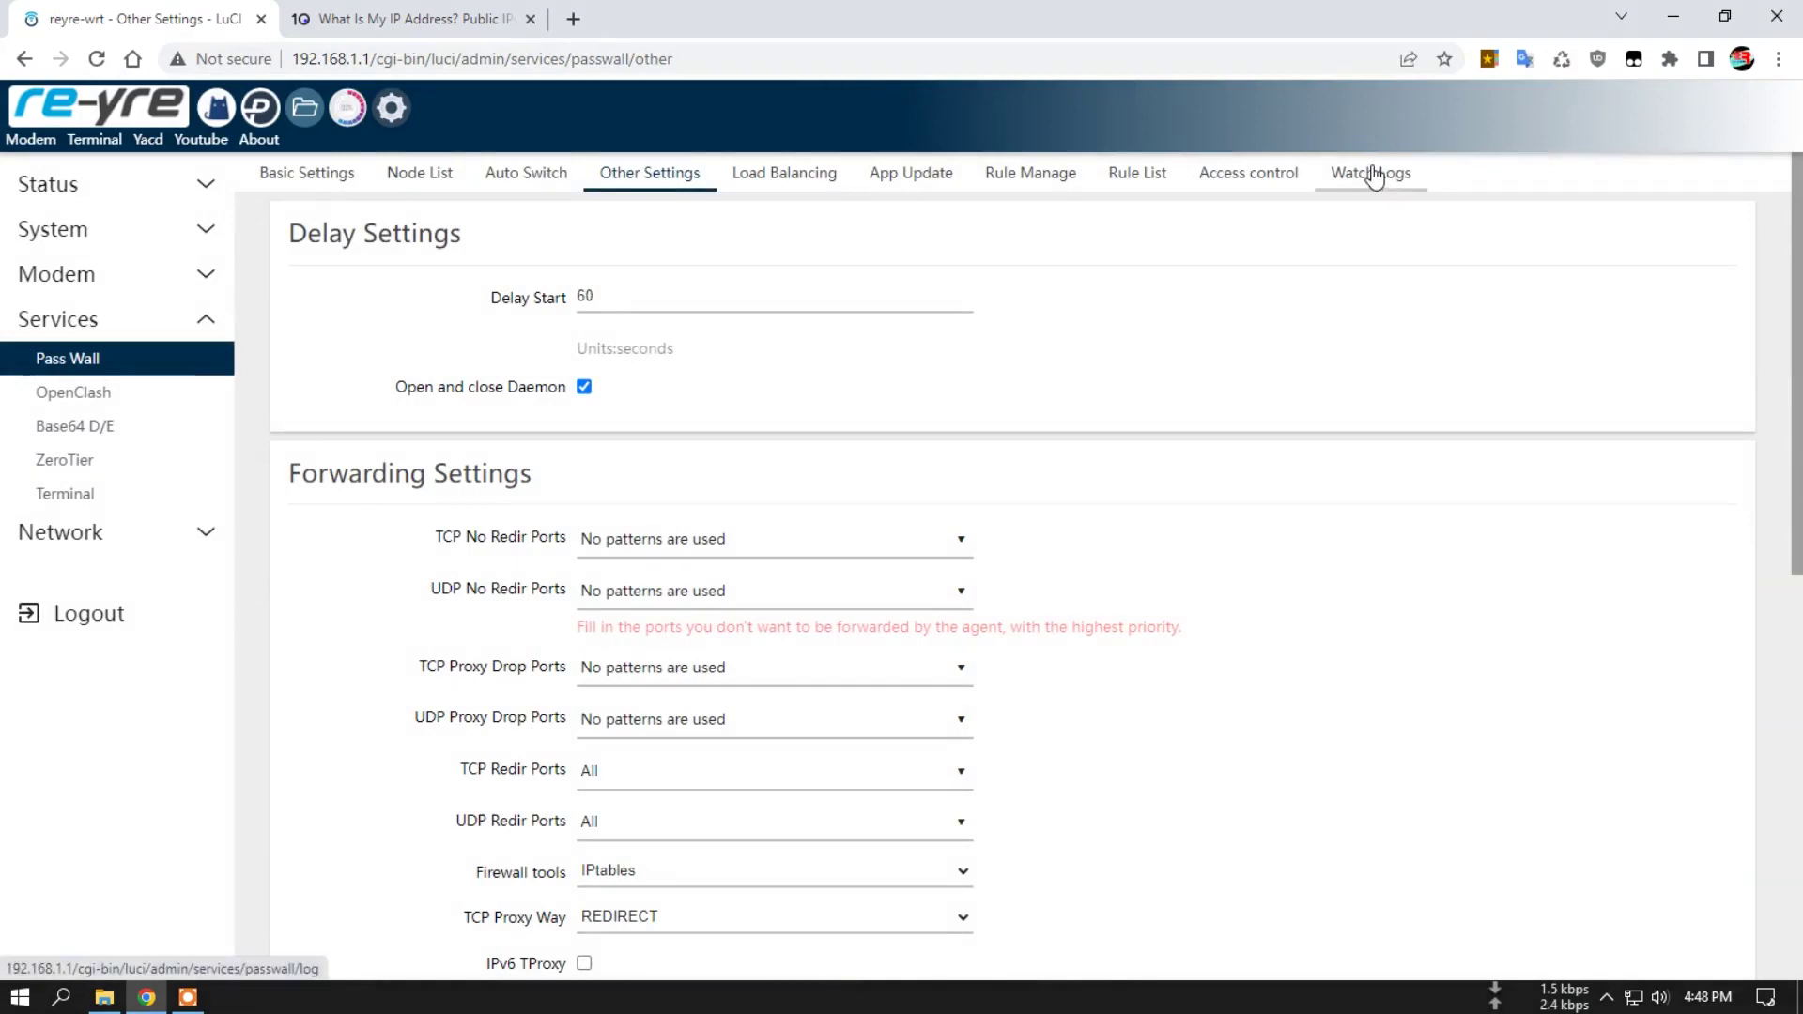
- Check the end of Passwall's log for the firewall rules entry, and refresh the What Is My IP page to recheck the public IP address
left_click(1371, 173)
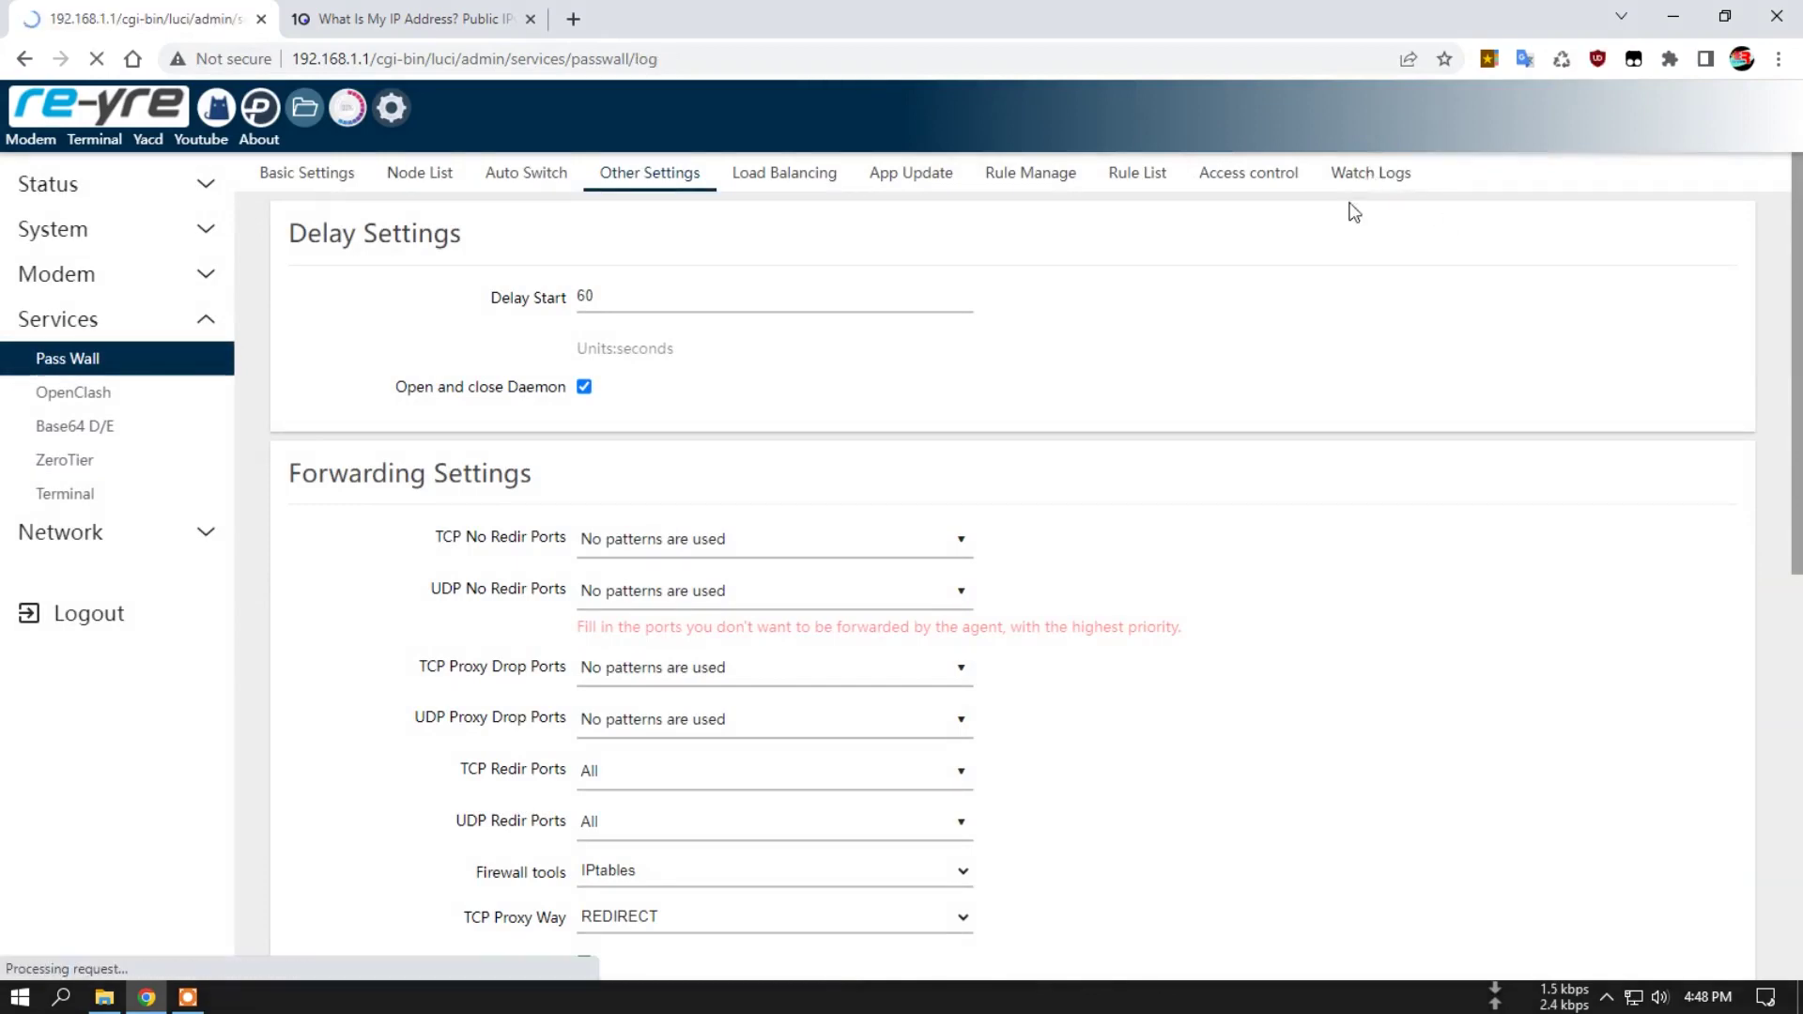
scroll(1282, 516, "down", 1)
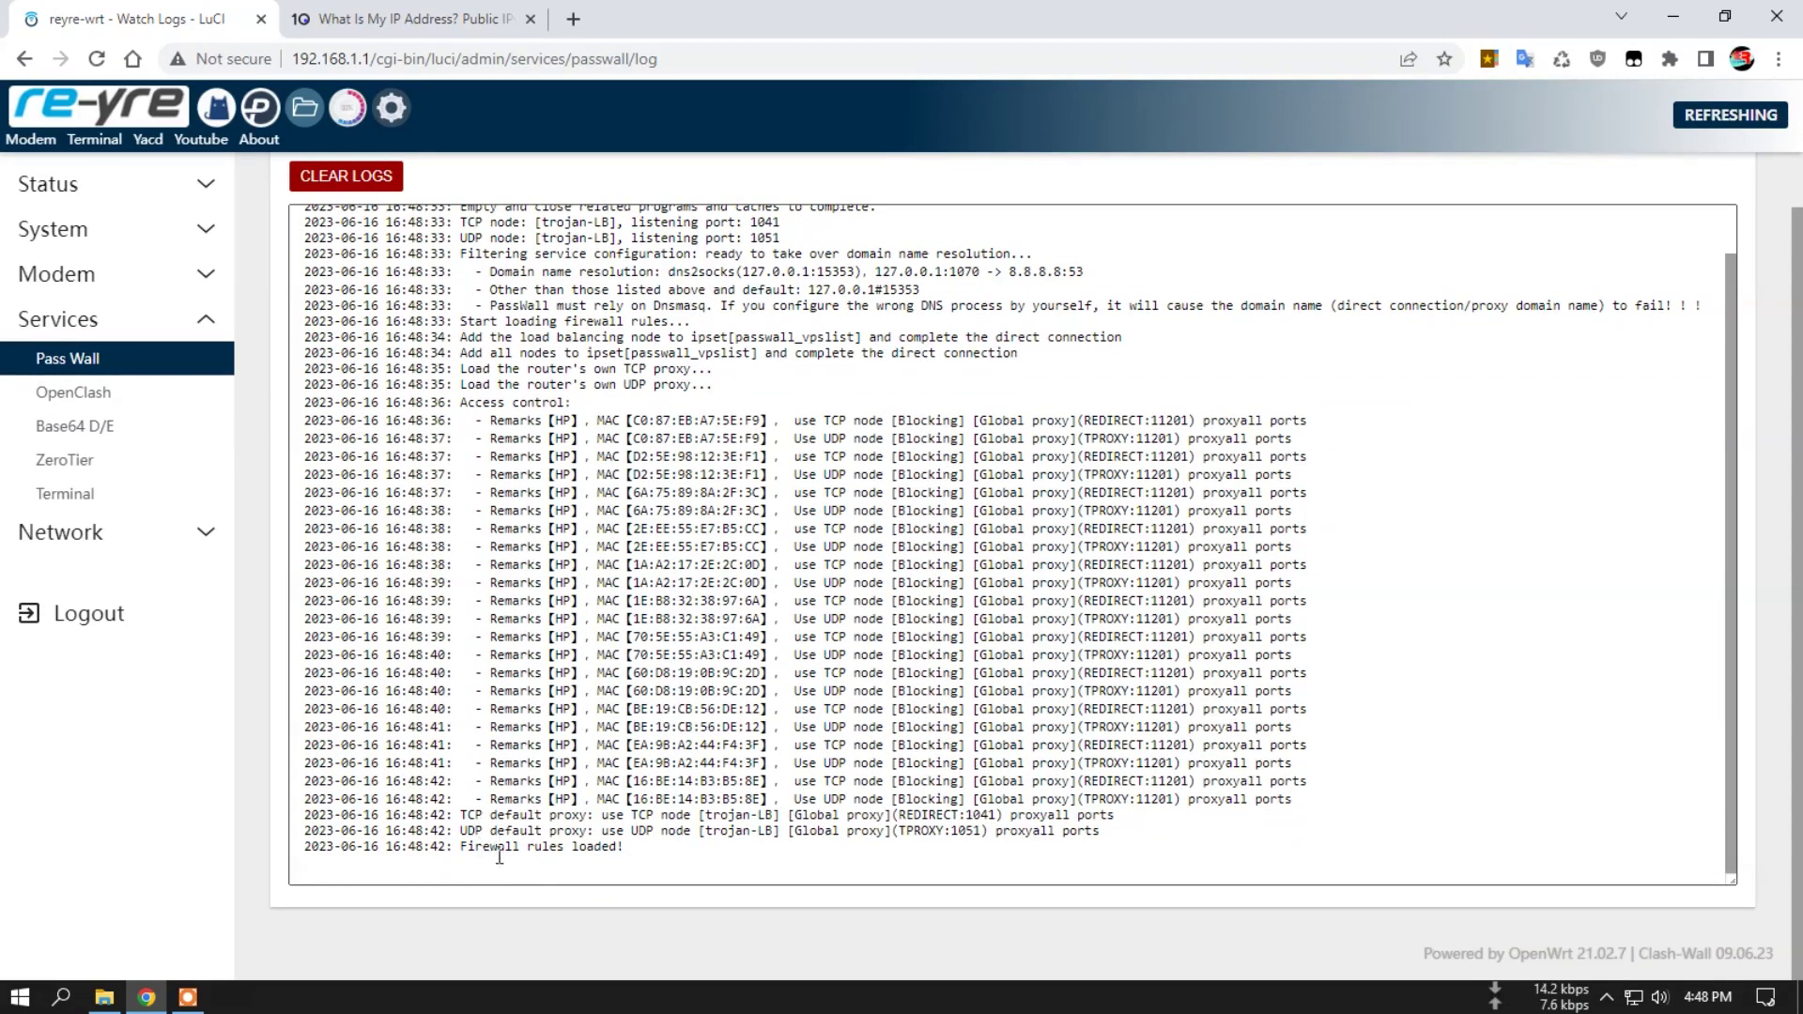
left_click_drag(460, 848, 623, 850)
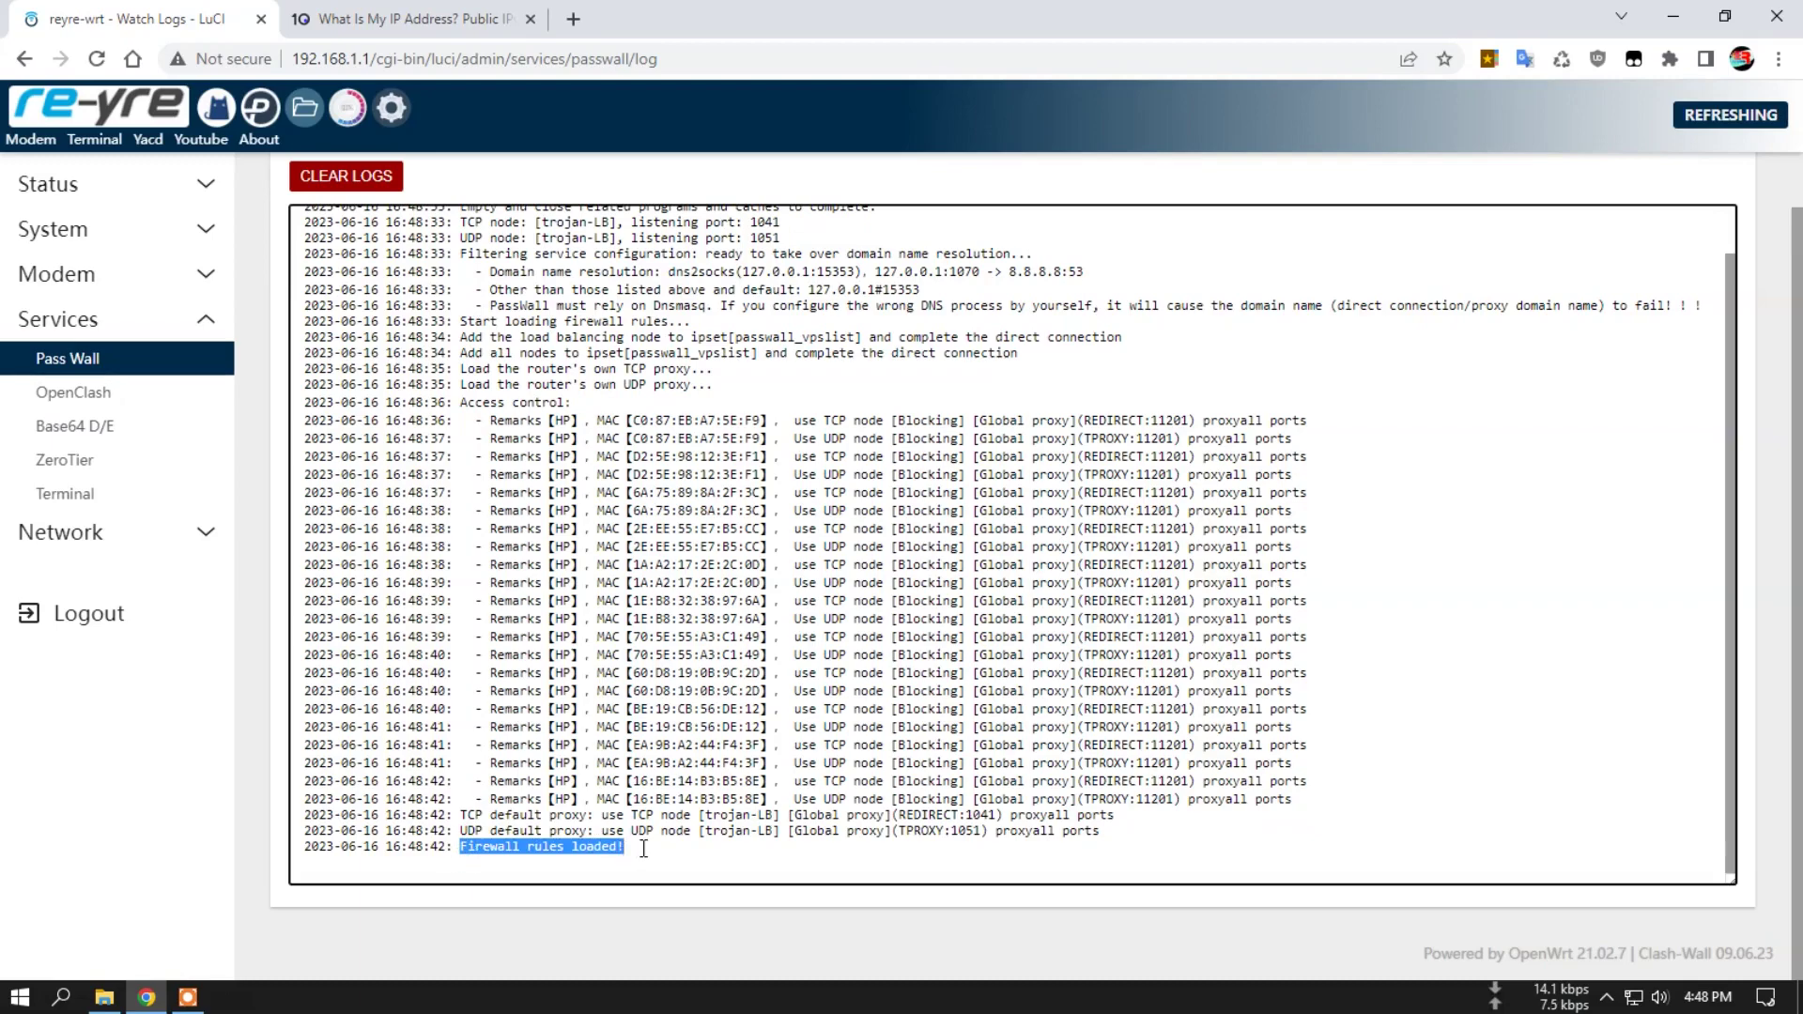
left_click_drag(550, 836, 468, 837)
left_click(520, 12)
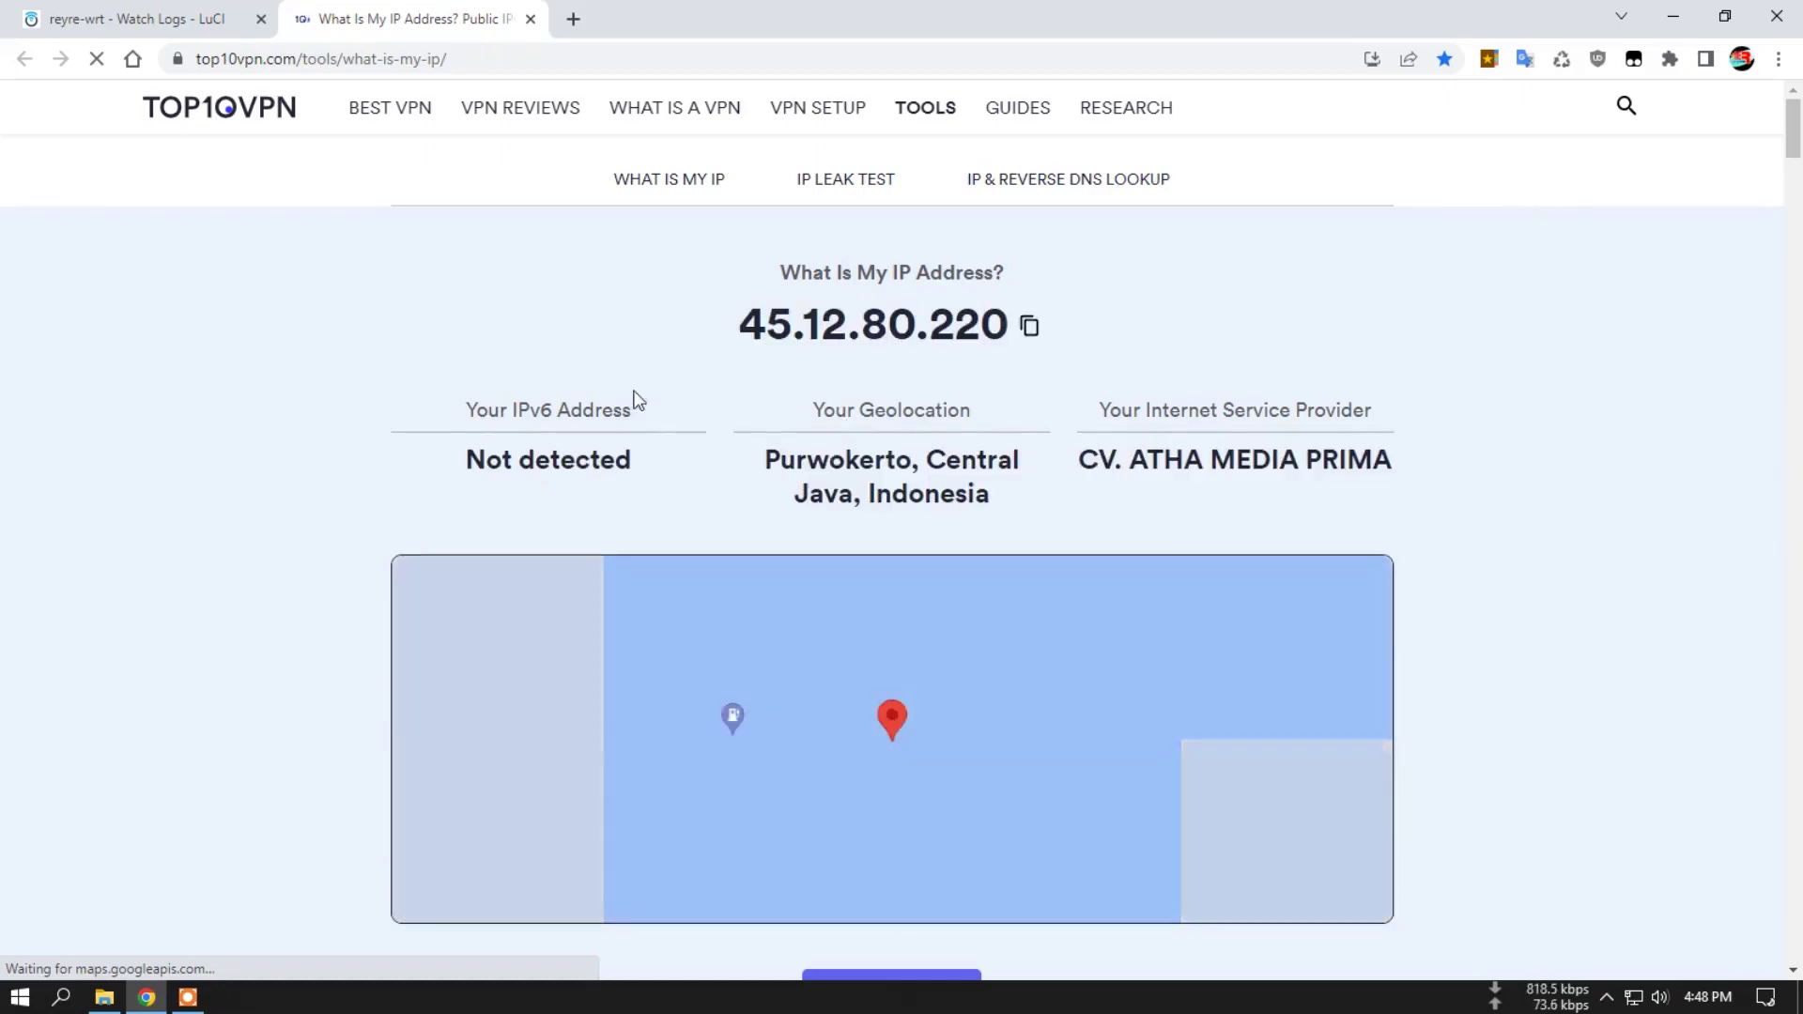
left_click_drag(741, 330, 1026, 327)
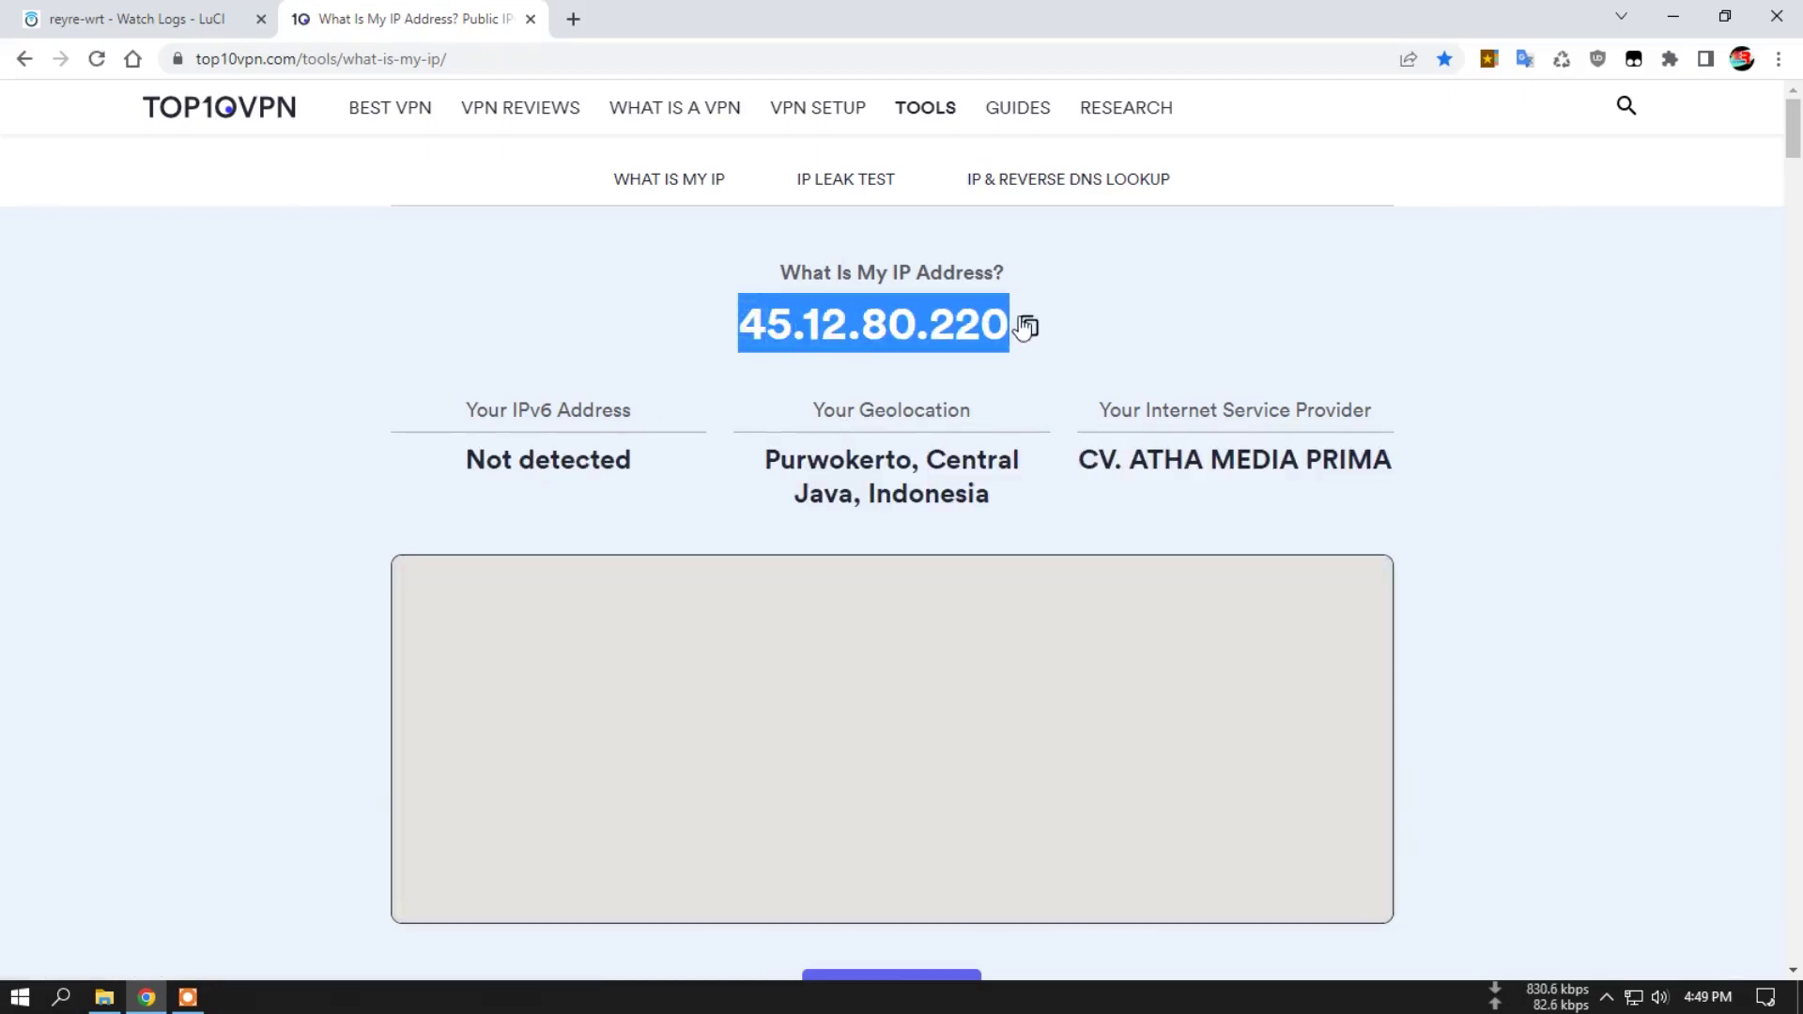
- Return to Passwall's log page and clear the logs
left_click(132, 18)
left_click(346, 177)
scroll(246, 313, "up", 1)
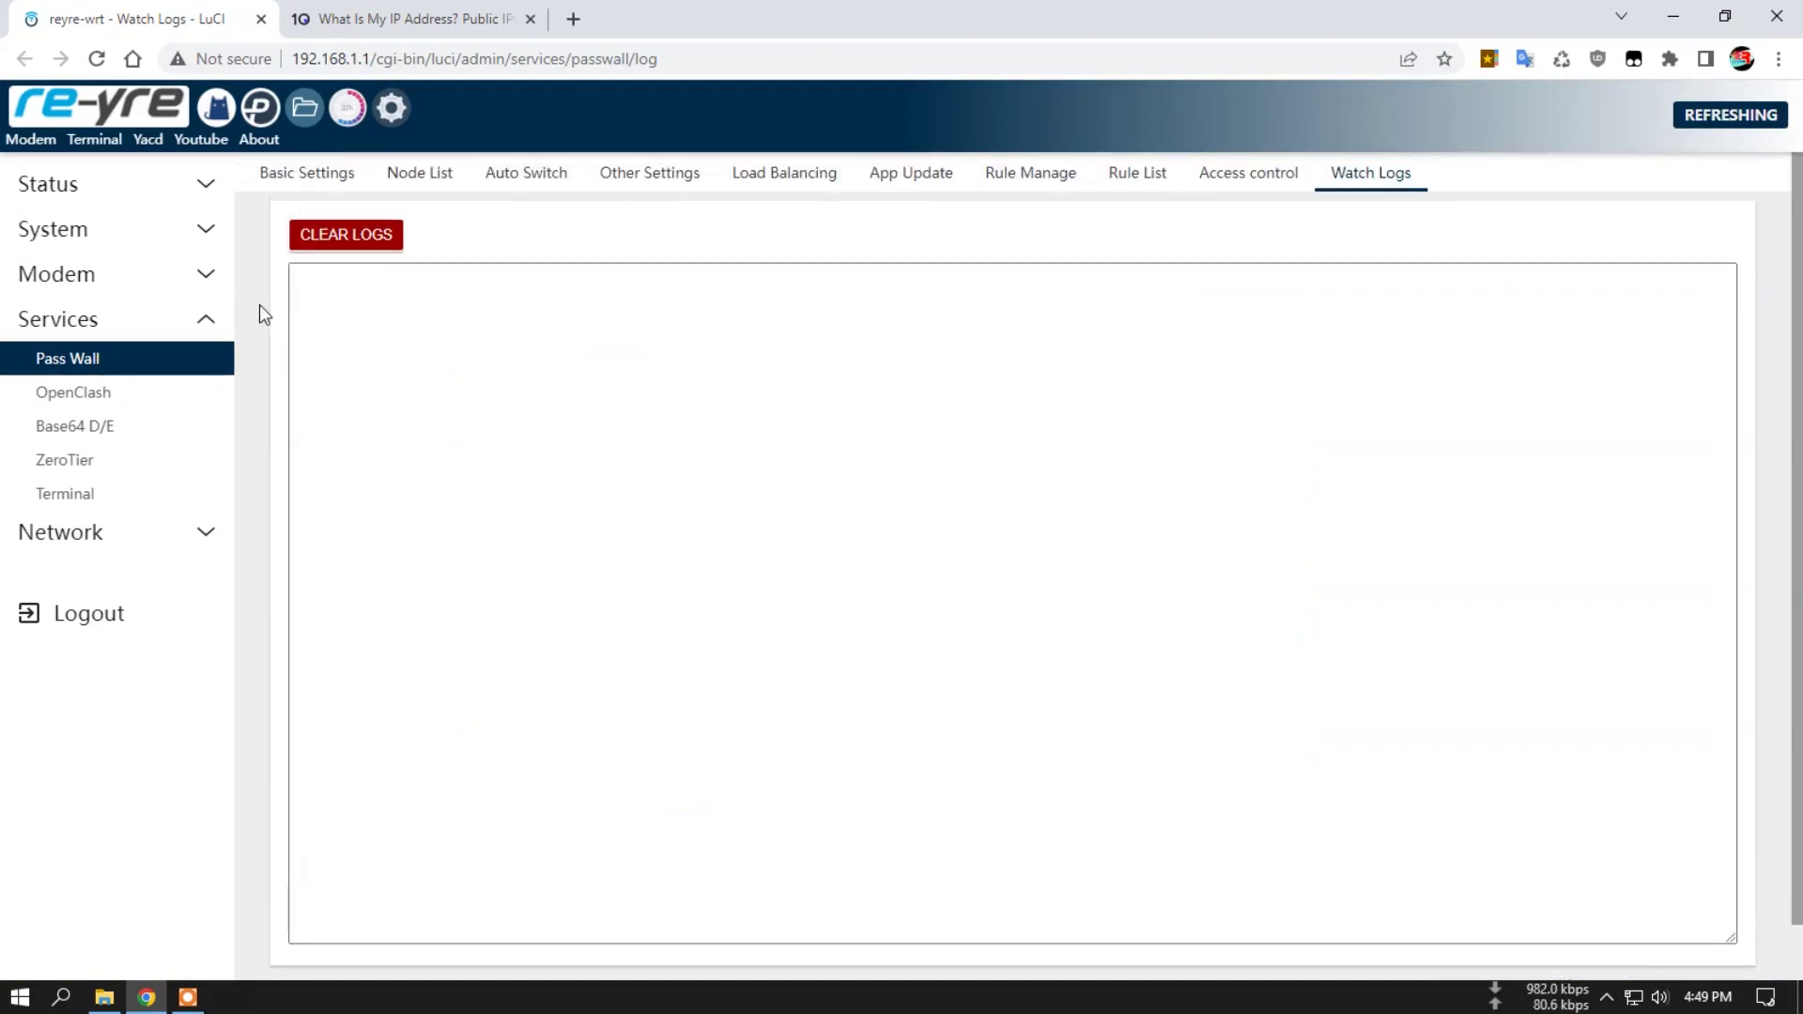
- Review Passwall's basic settings, examine the forwarding settings and UDP No Redir Ports options in the other settings, and return to the basic settings
left_click(306, 174)
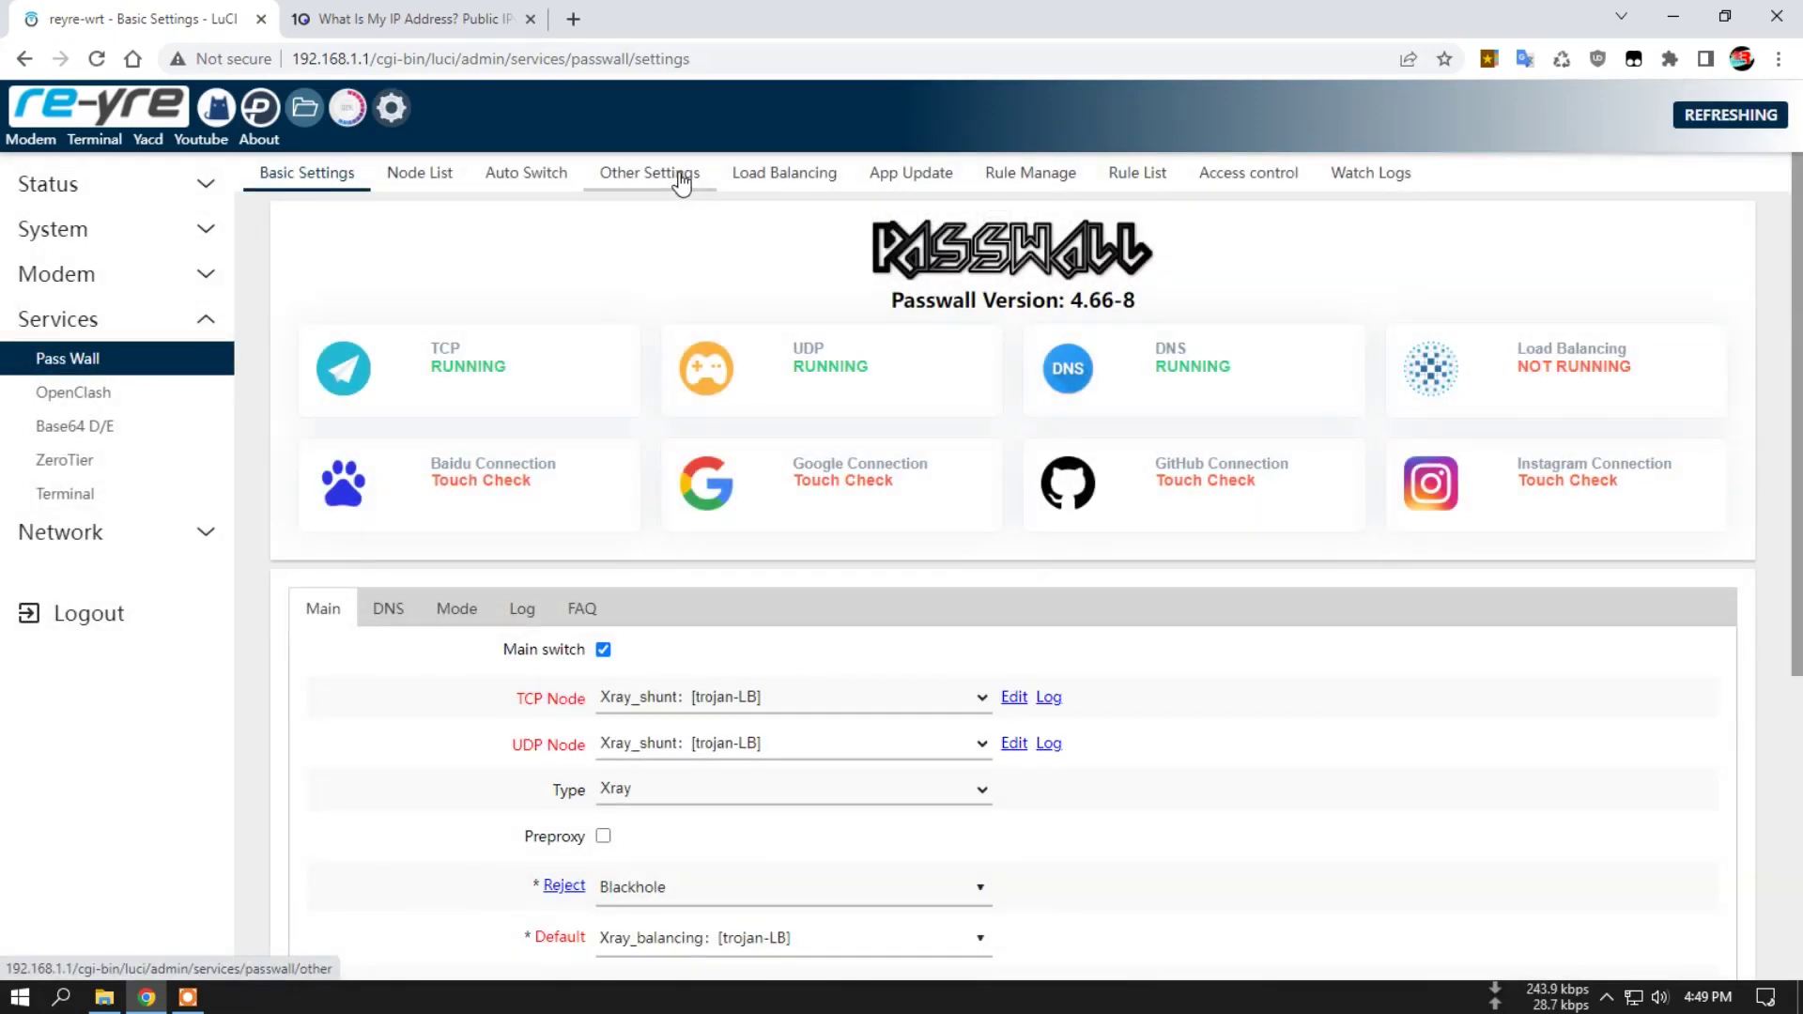
left_click(670, 179)
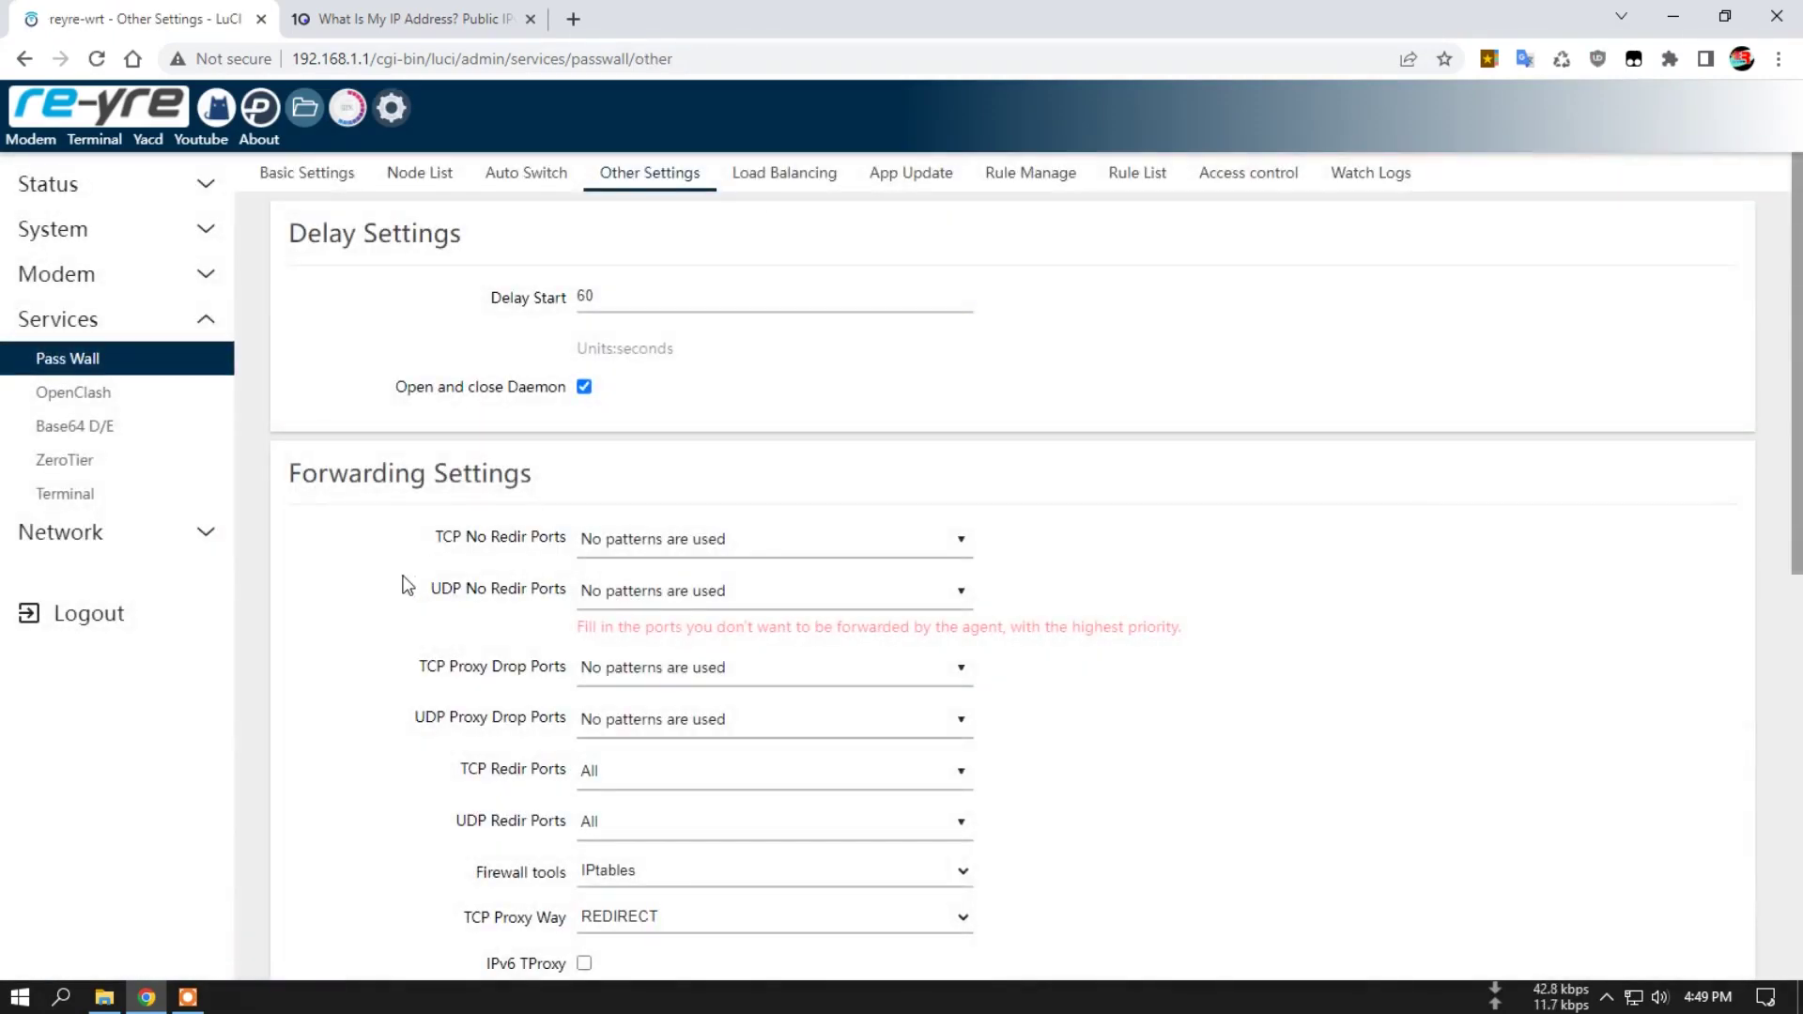
scroll(422, 573, "down", 1)
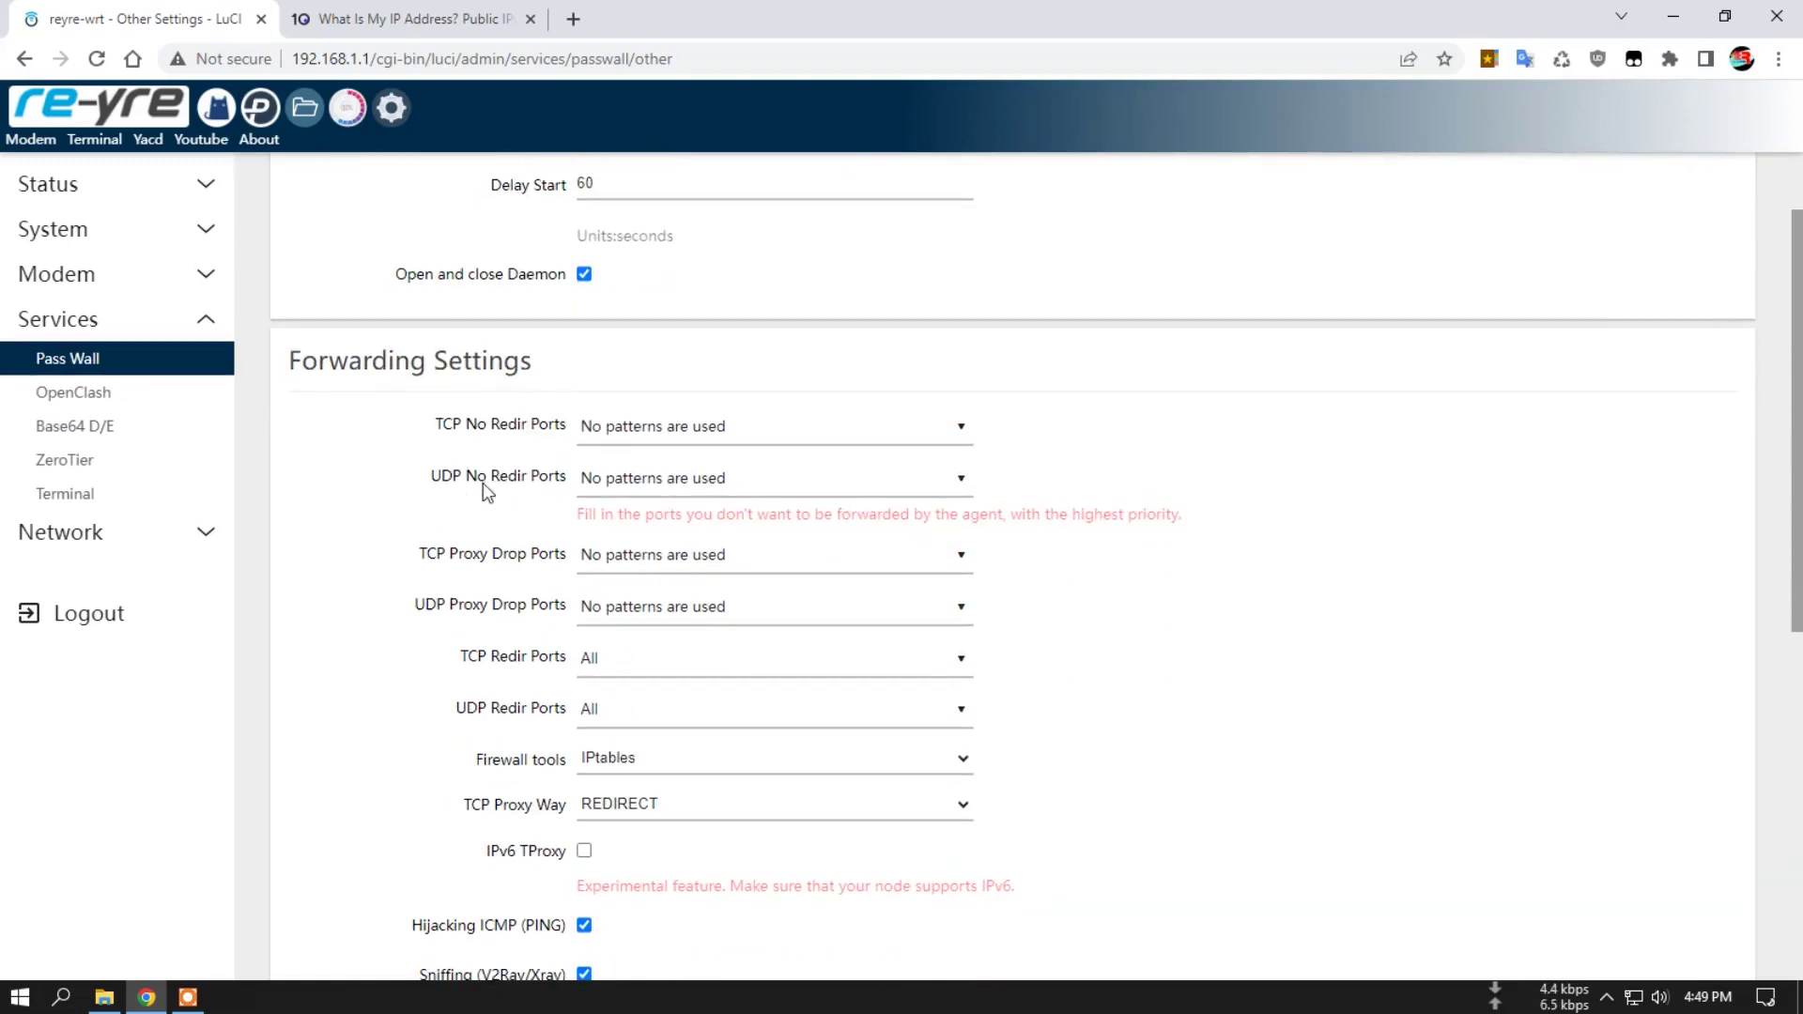
left_click(639, 489)
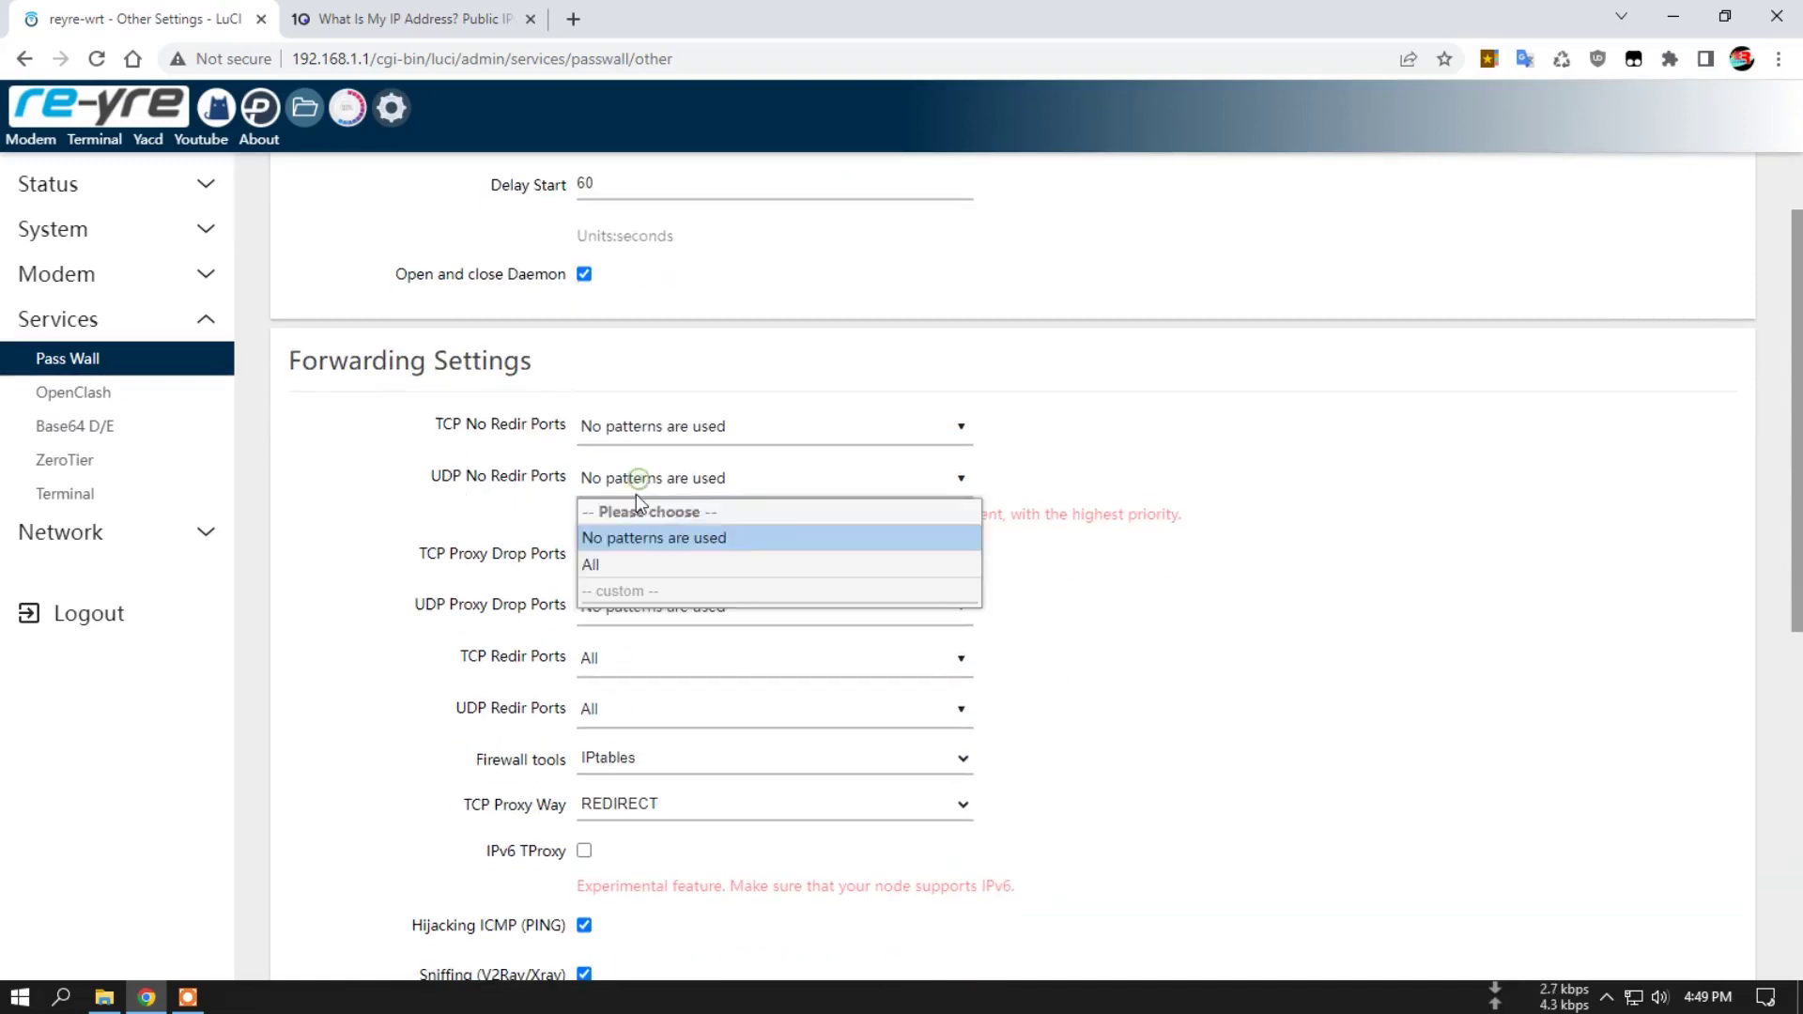
left_click(407, 485)
scroll(400, 530, "down", 4)
scroll(400, 528, "up", 5)
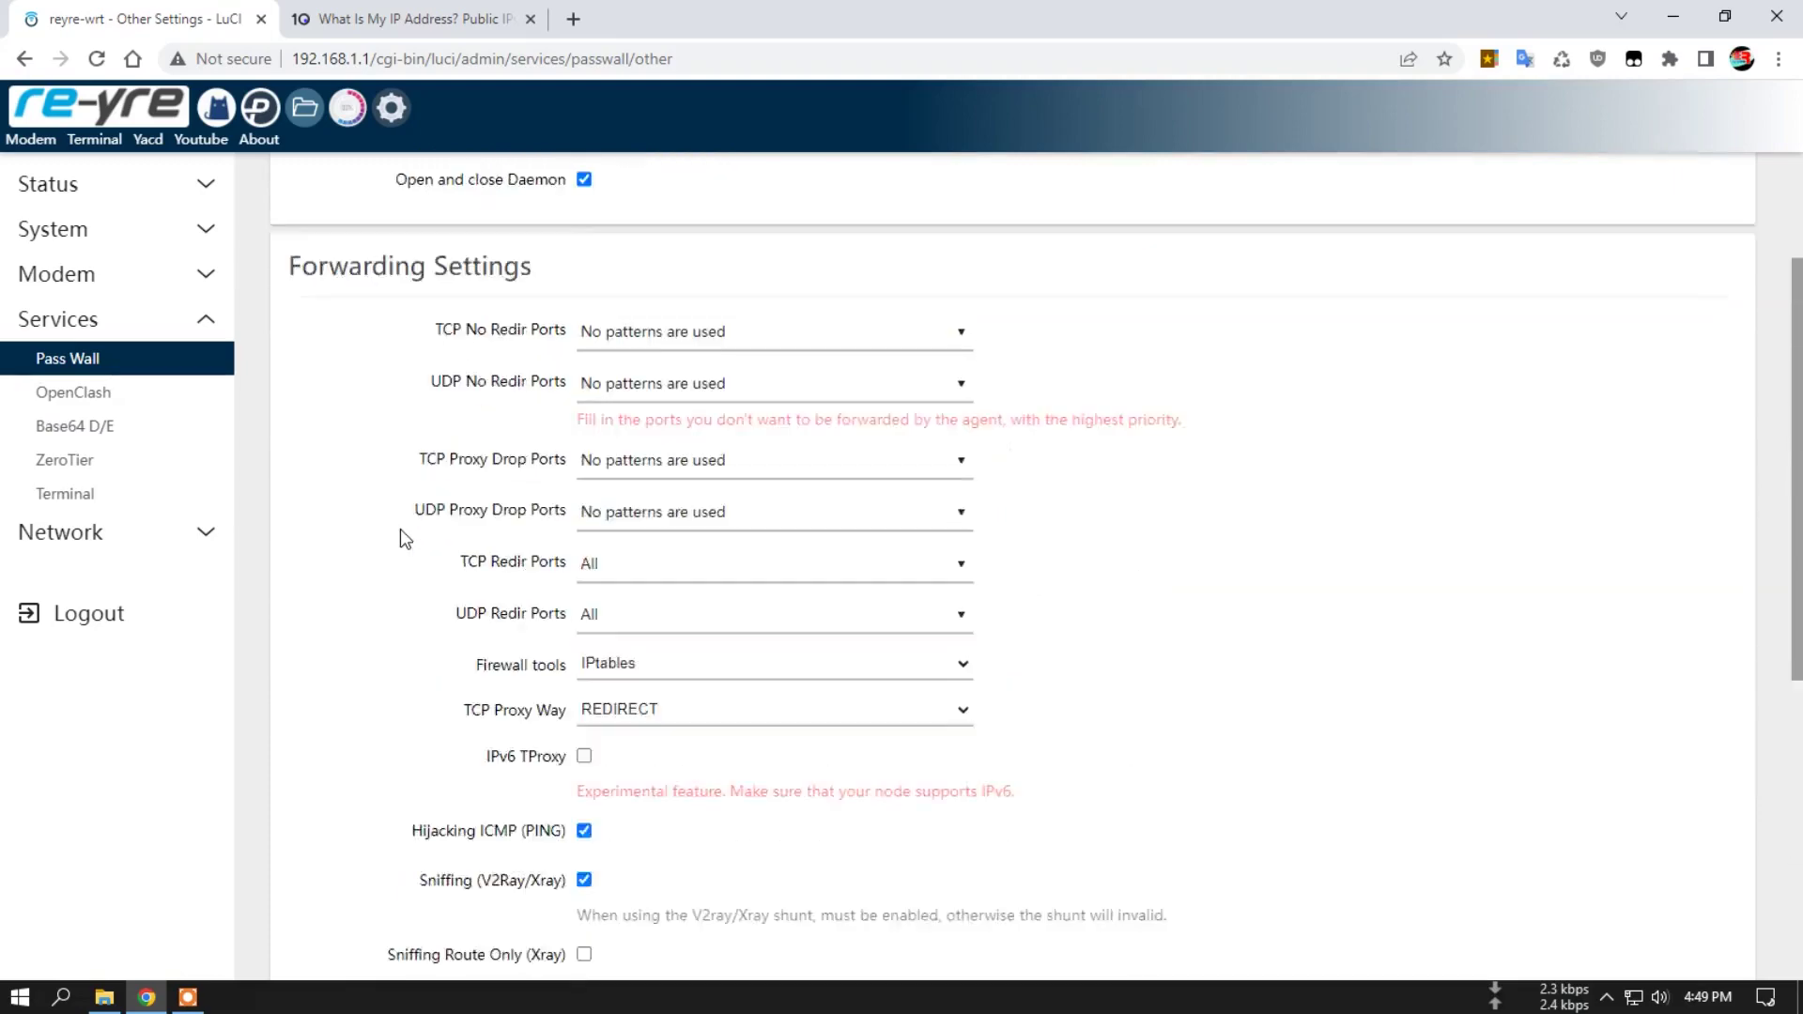
left_click(308, 175)
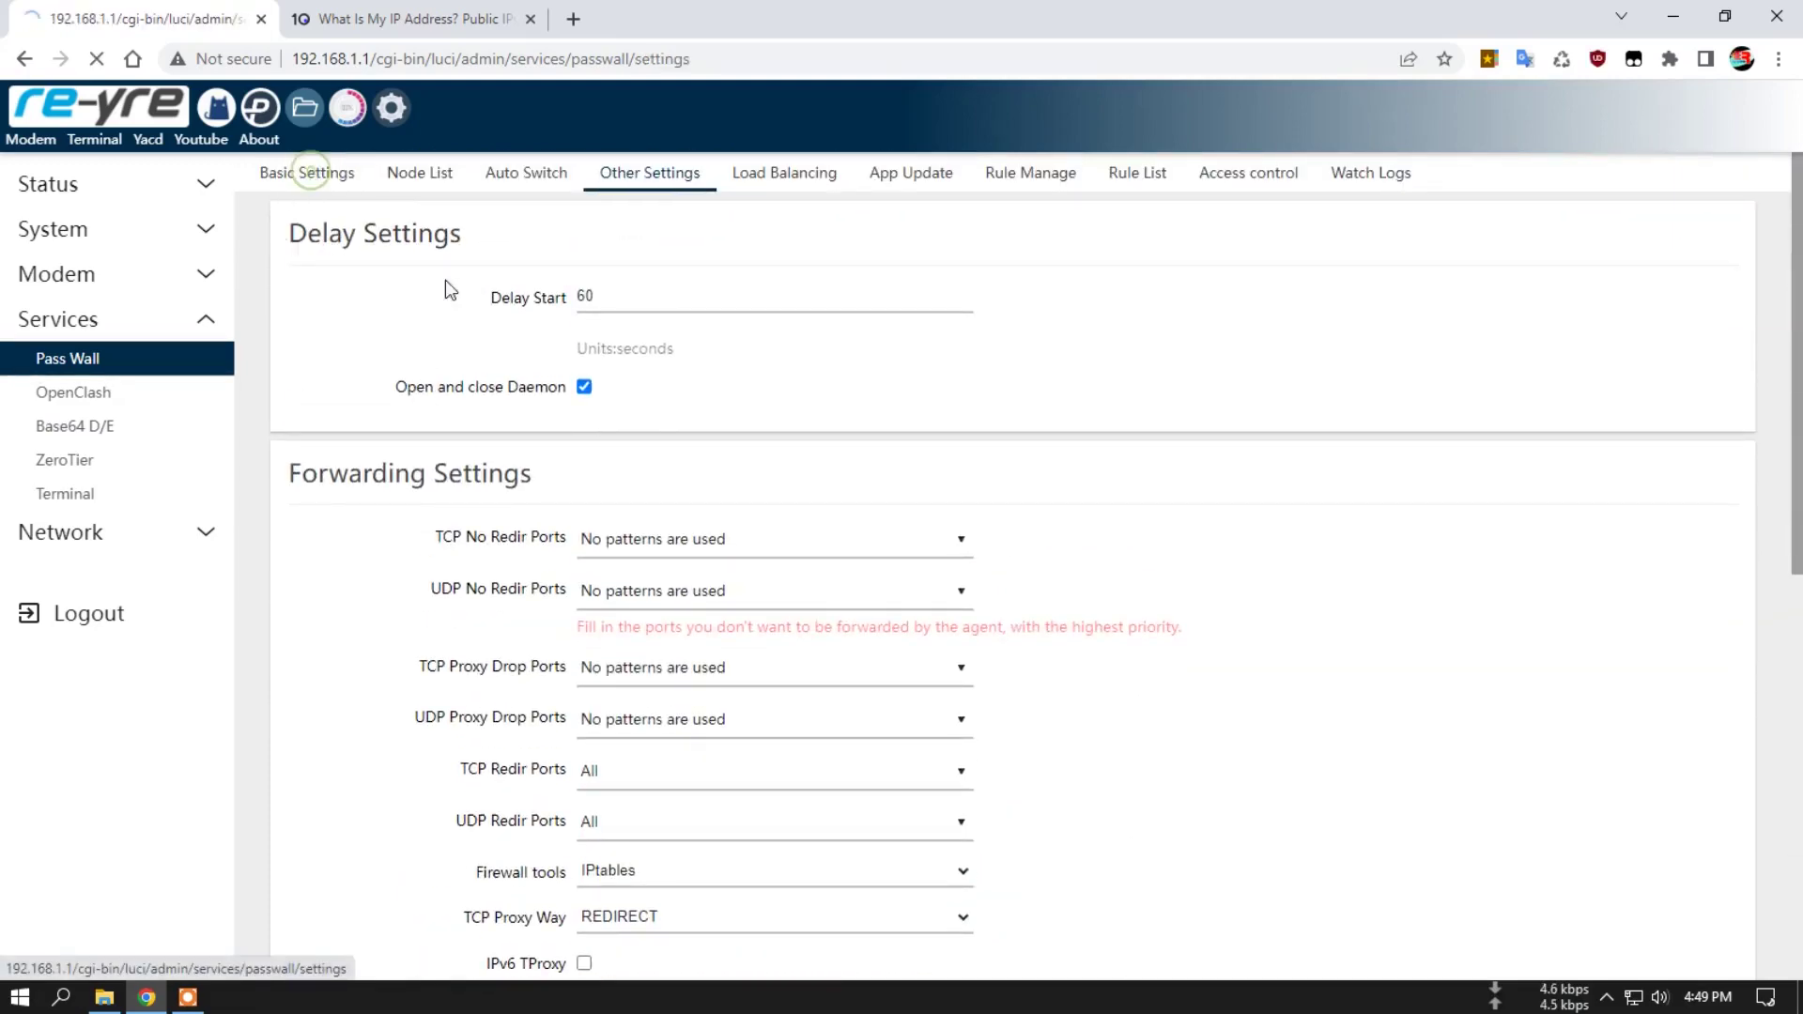